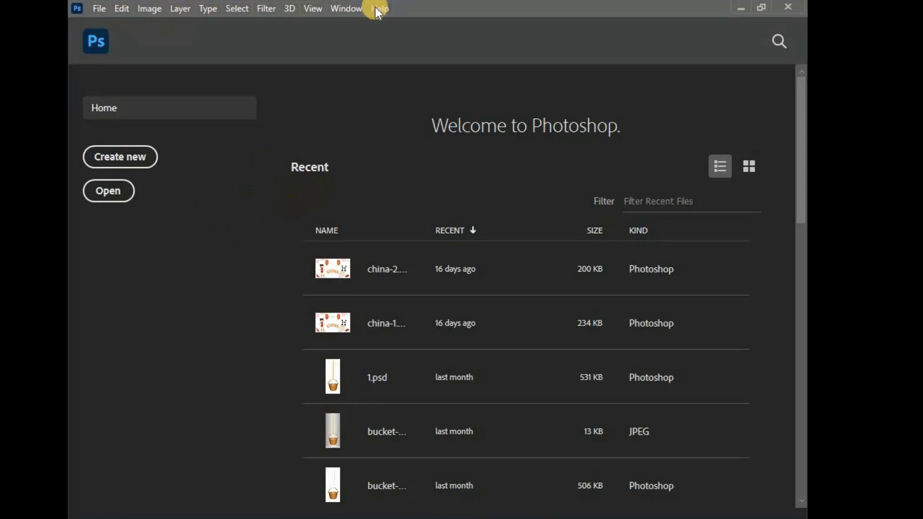
Step: Start a new document and look through the recent, saved, photo and print presets
click(144, 157)
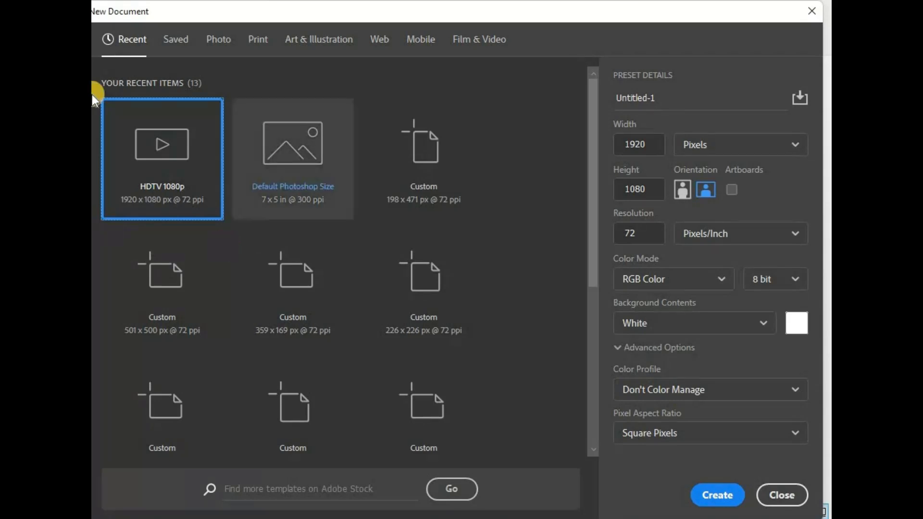
scroll(166, 243, down, 3)
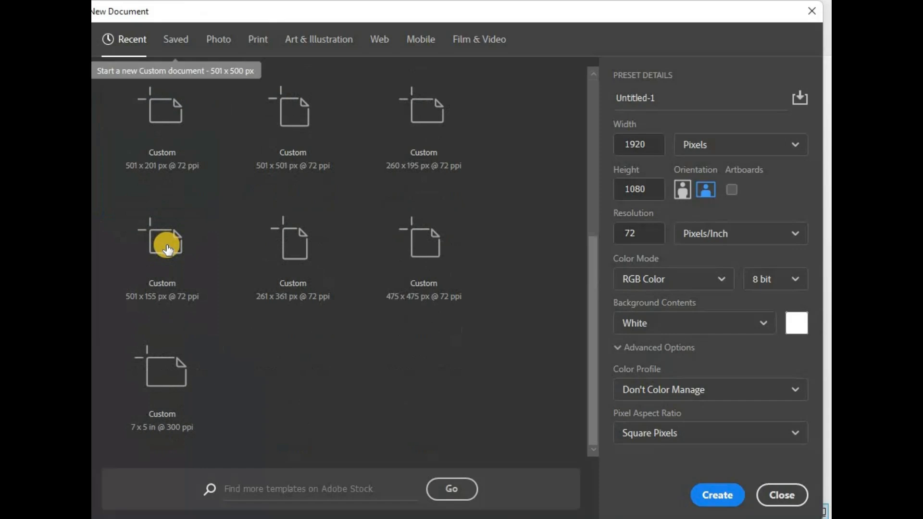
scroll(166, 242, up, 3)
click(183, 43)
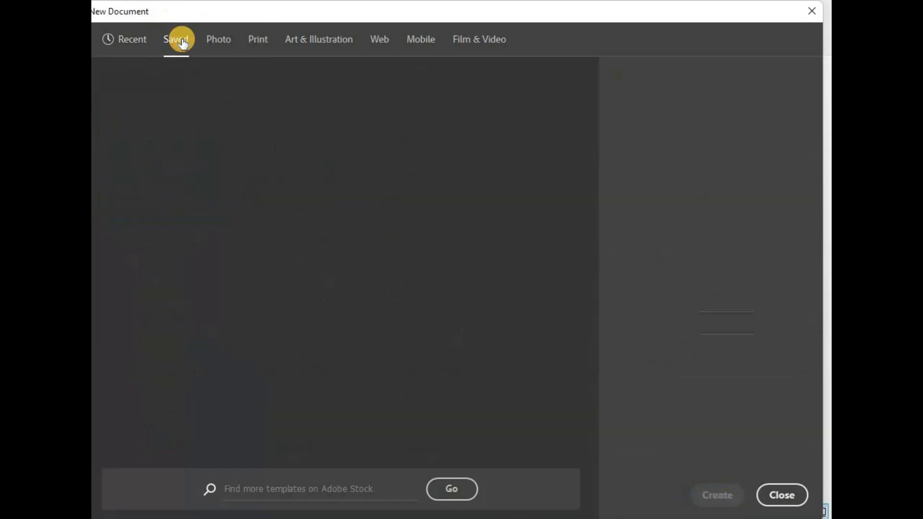
click(221, 46)
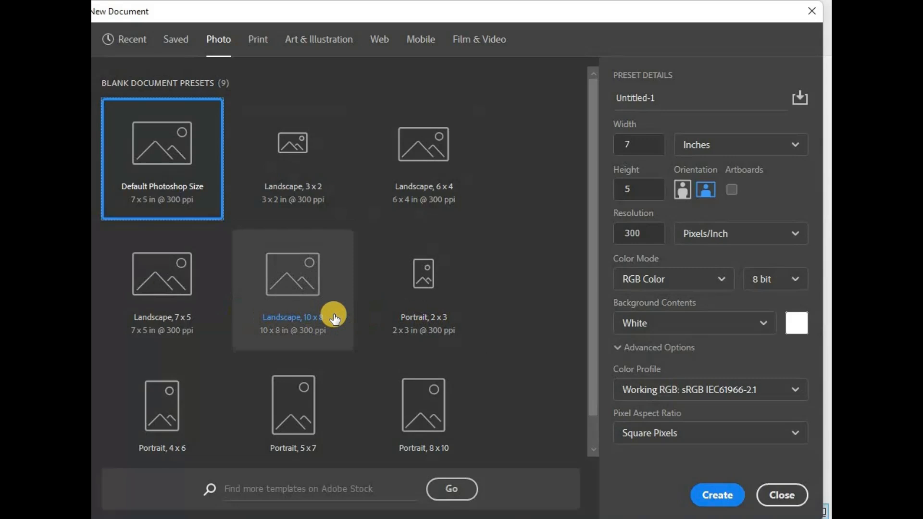
scroll(330, 313, down, 1)
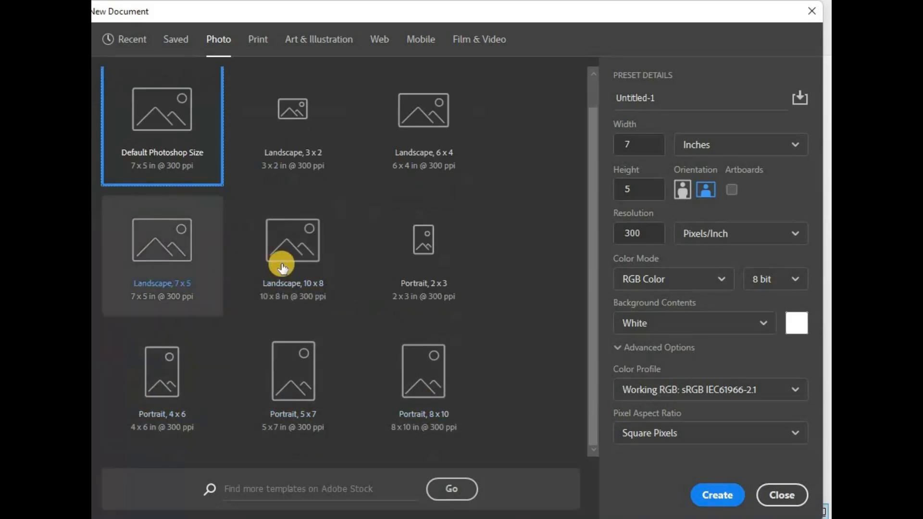
scroll(289, 262, up, 1)
click(250, 39)
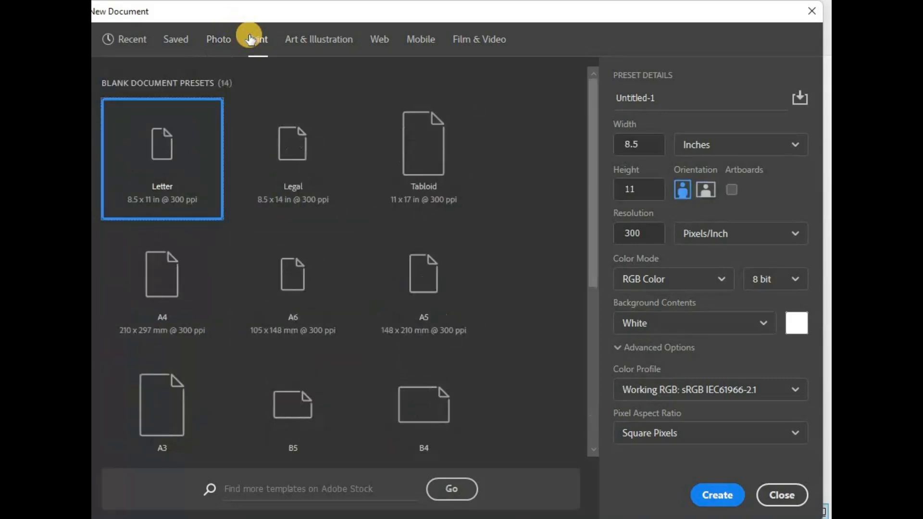
scroll(282, 226, down, 5)
scroll(283, 229, up, 5)
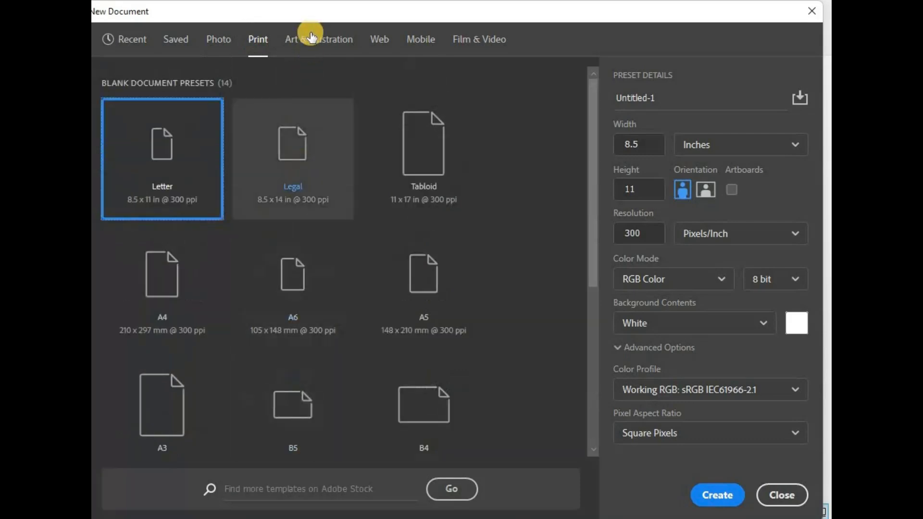
Step: Look through the Art & Illustration, Web, Mobile and Film & Video presets, and return to the recent items
click(310, 42)
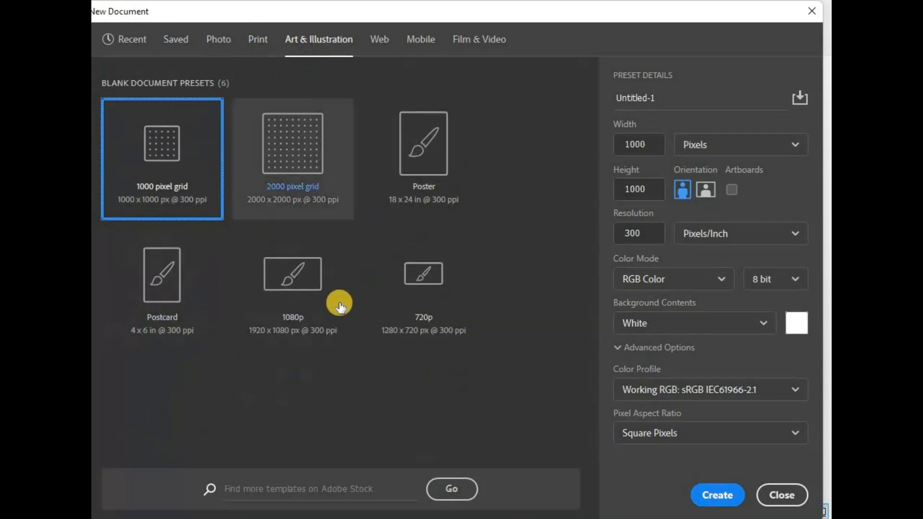
click(380, 40)
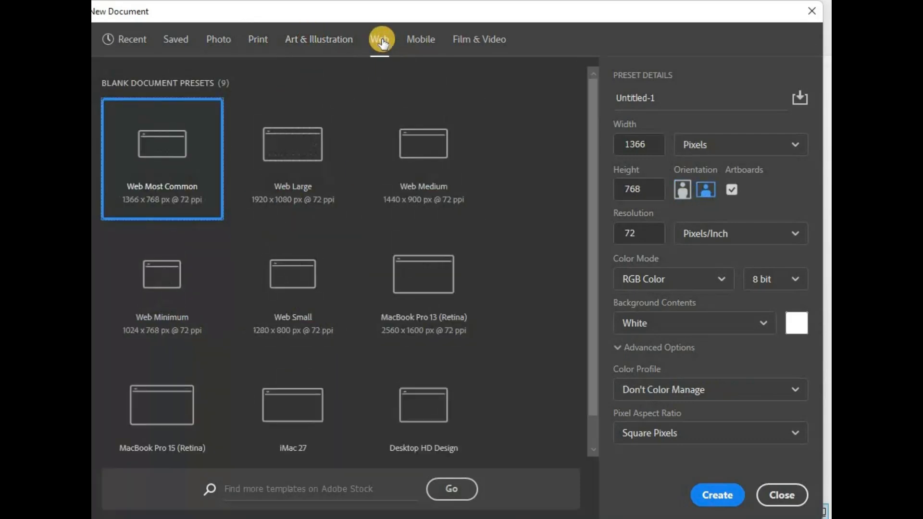
click(418, 40)
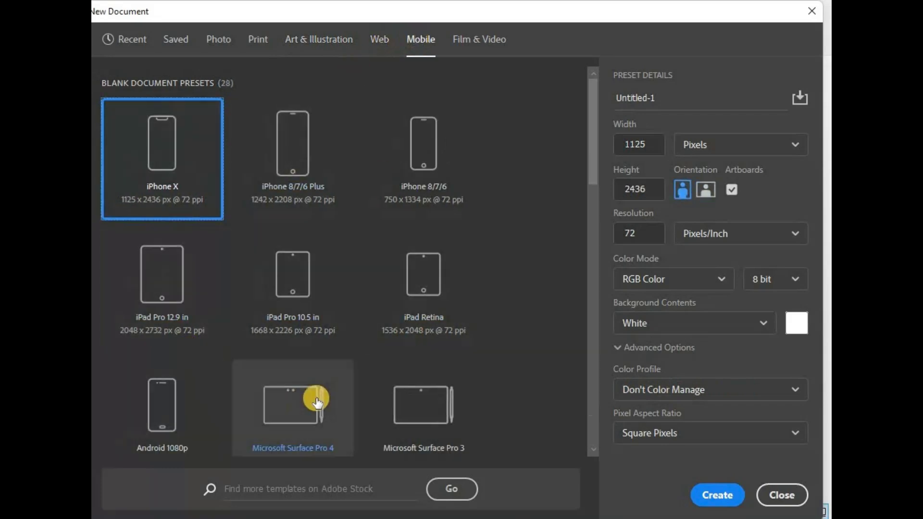
scroll(315, 399, down, 10)
scroll(316, 401, down, 2)
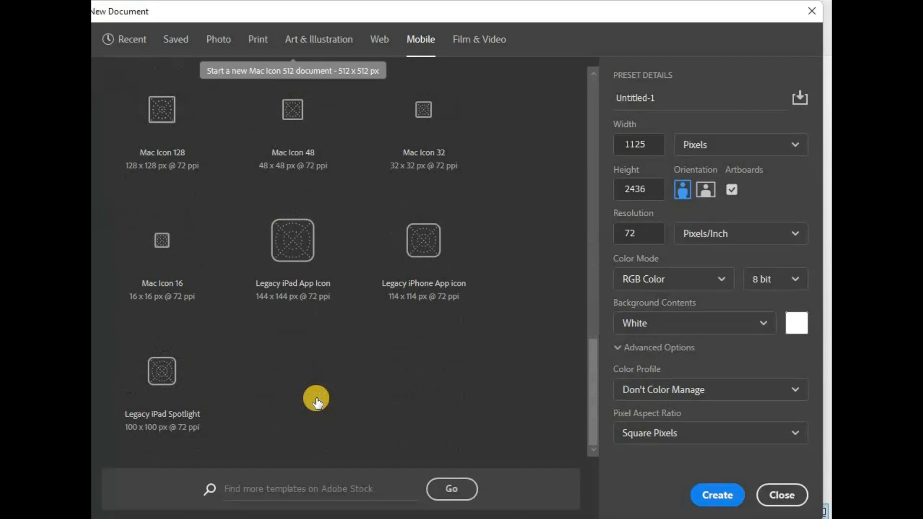
scroll(317, 402, up, 12)
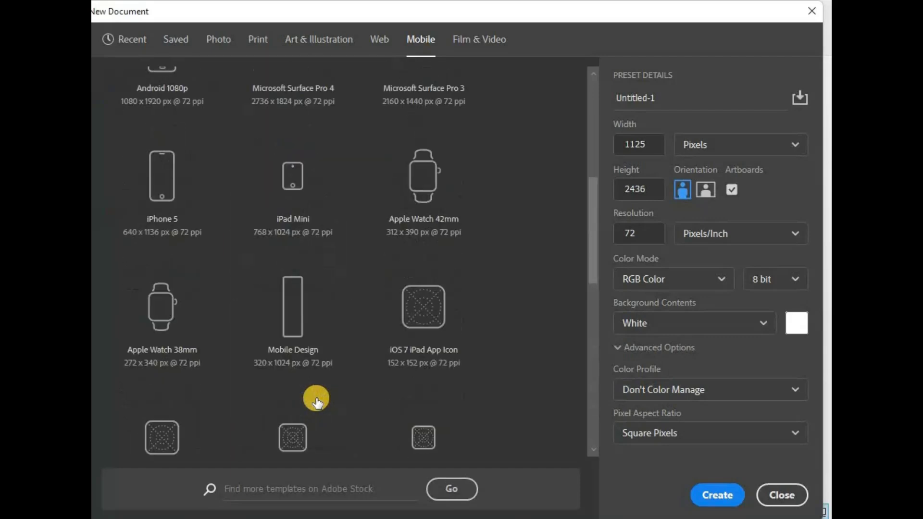
click(472, 43)
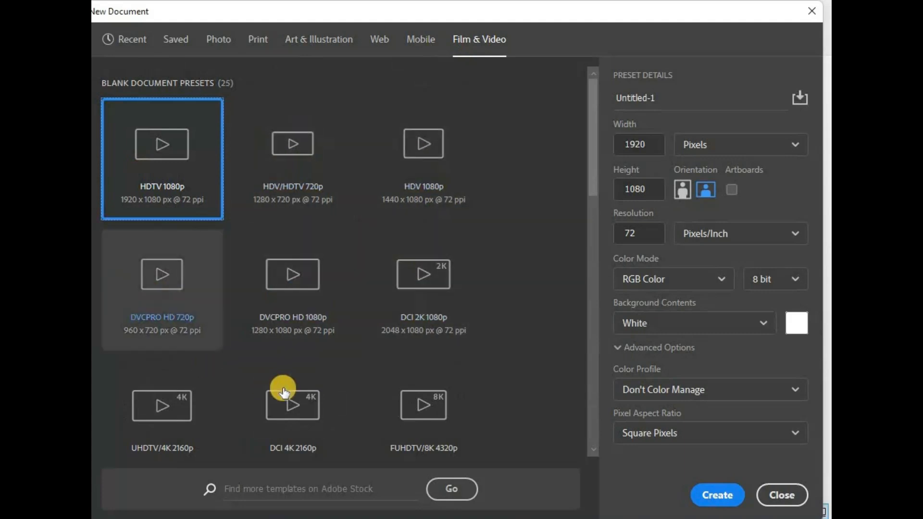
scroll(288, 391, down, 15)
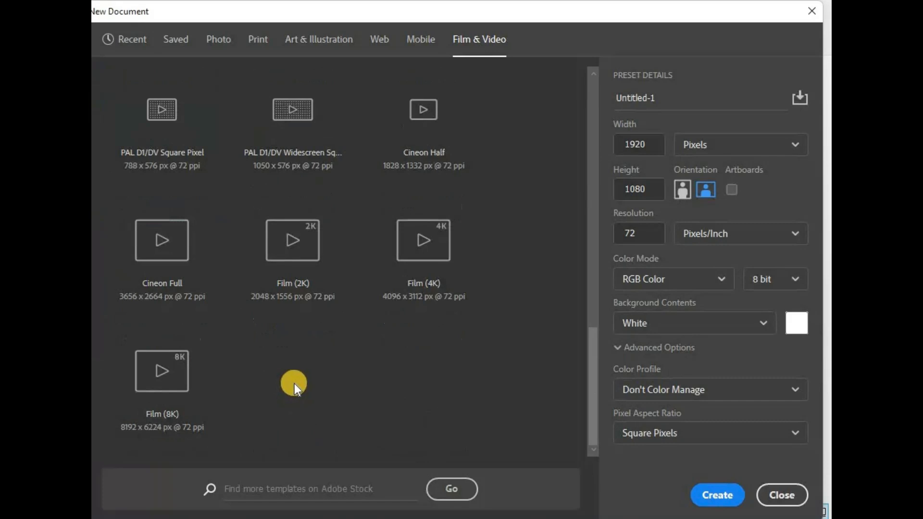
scroll(294, 384, up, 15)
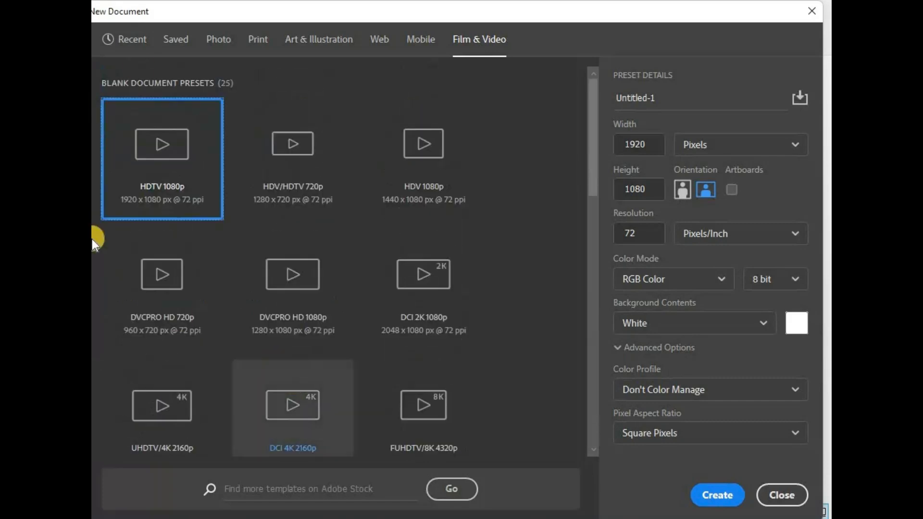
click(127, 38)
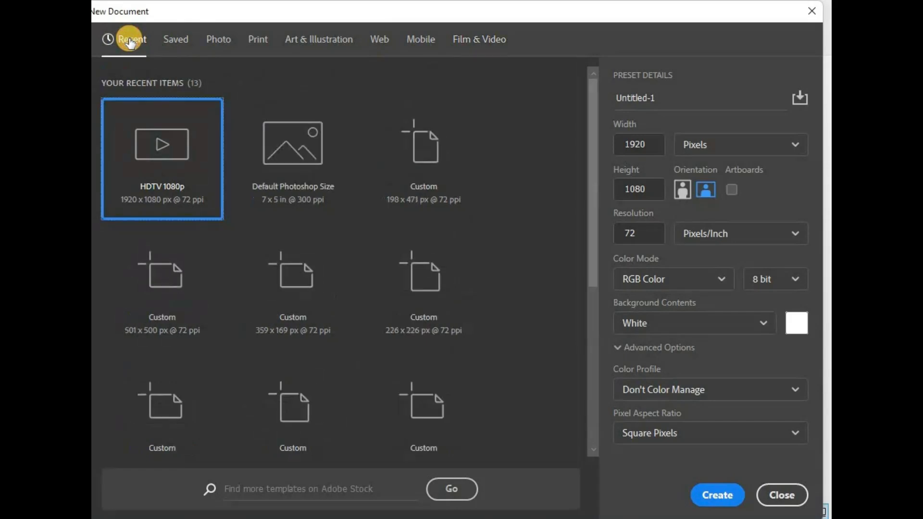
Step: Compare the preset details of Default Photoshop Size and the custom sizes among the recent items
click(305, 140)
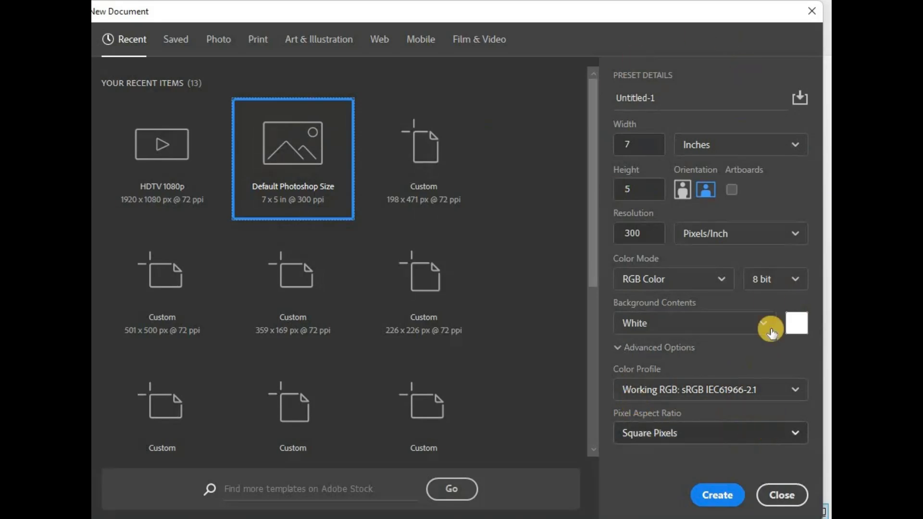
click(453, 159)
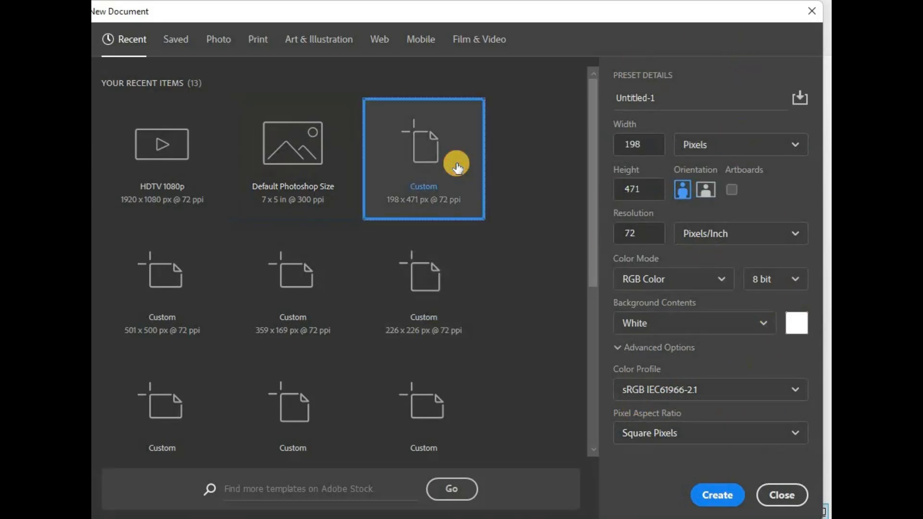
click(414, 294)
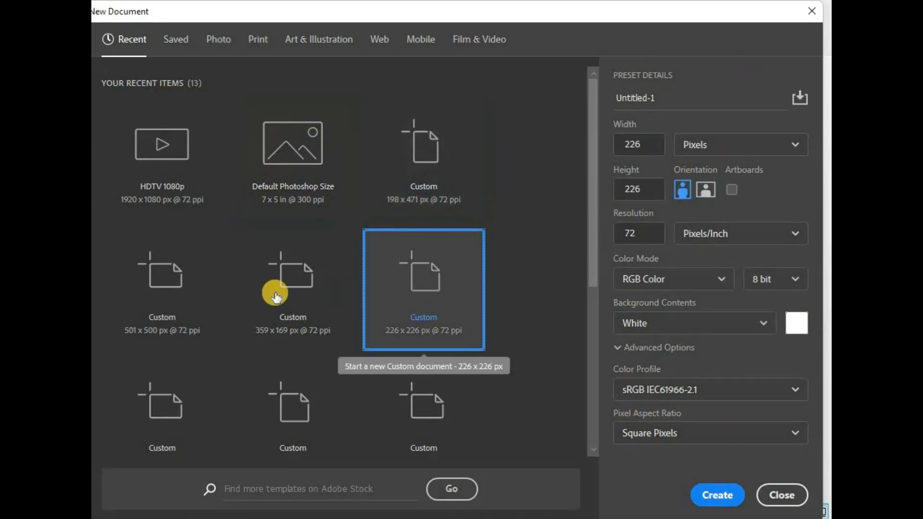
click(295, 273)
click(176, 279)
click(172, 423)
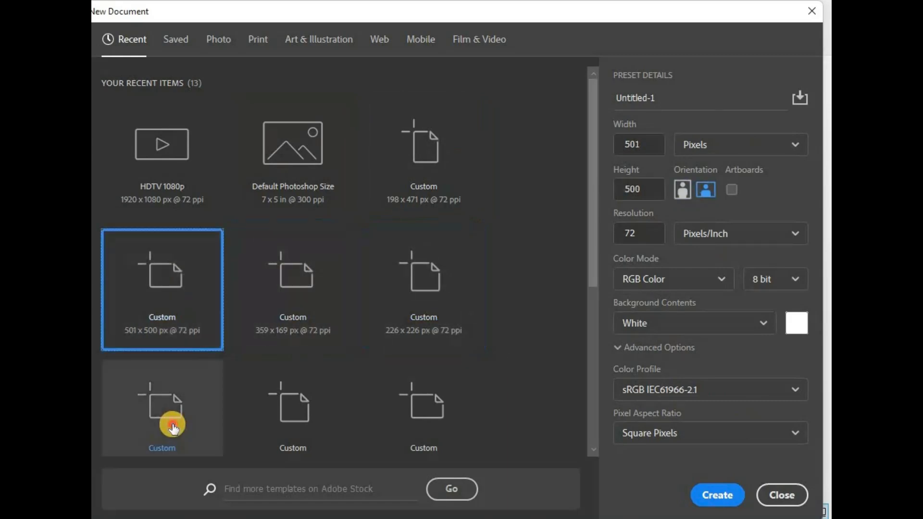
click(295, 394)
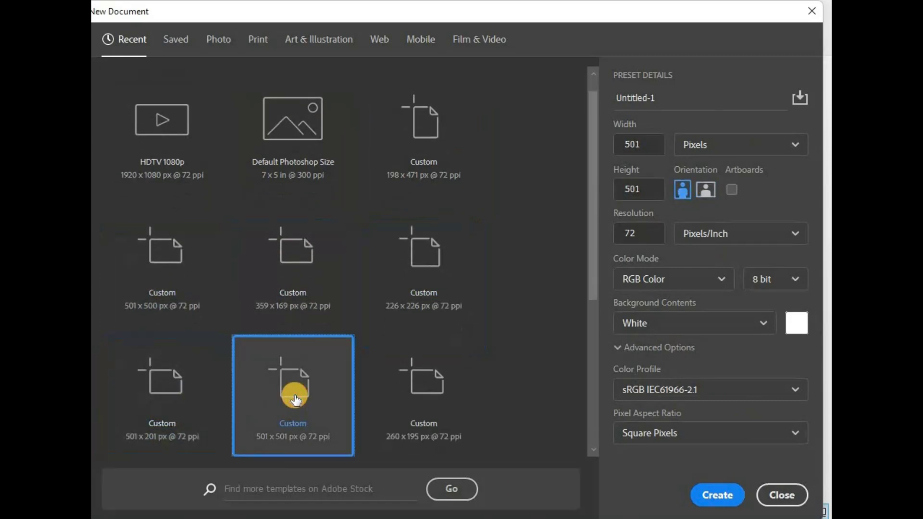
click(420, 390)
scroll(420, 390, up, 1)
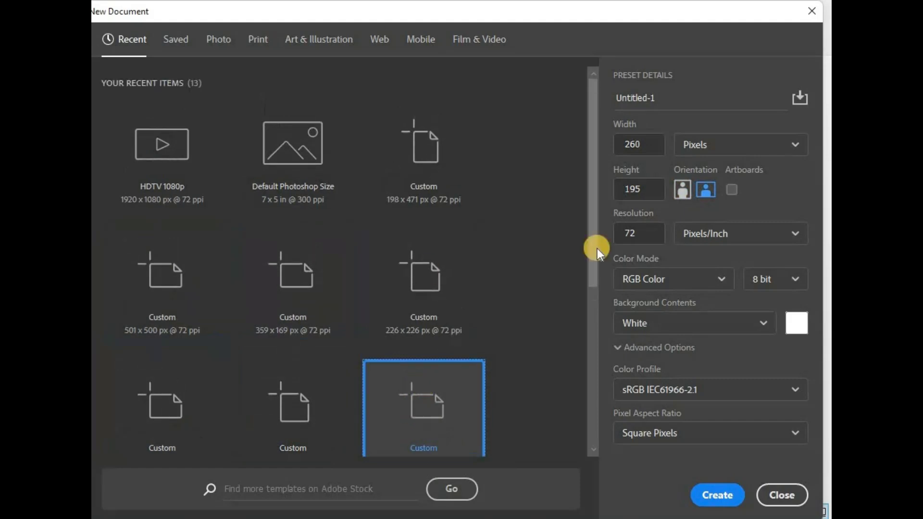
Step: Choose the Default Photoshop Size preset and name the new document "Youtube practise"
click(291, 157)
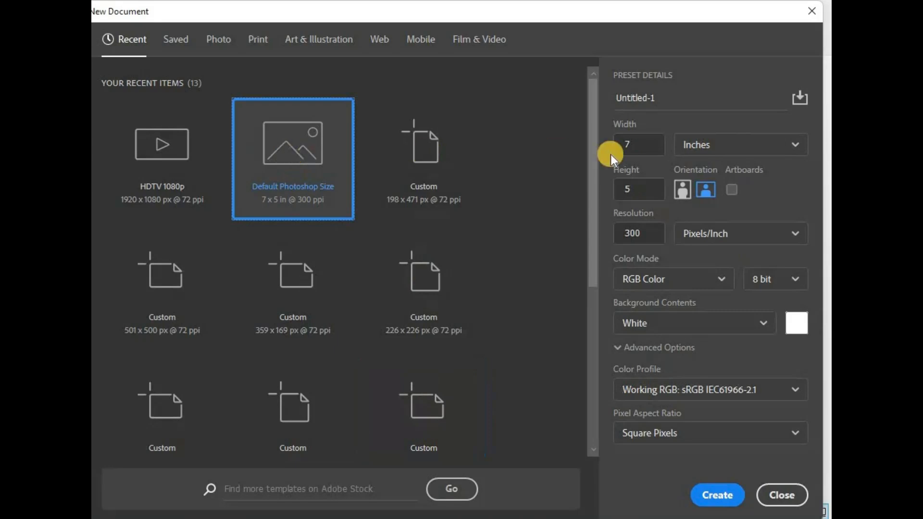
drag(665, 96, 621, 100)
click(657, 96)
key(BackSpace)
key(BackSpace)
key(BackSpace)
key(BackSpace)
key(BackSpace)
key(BackSpace)
key(BackSpace)
key(BackSpace)
key(BackSpace)
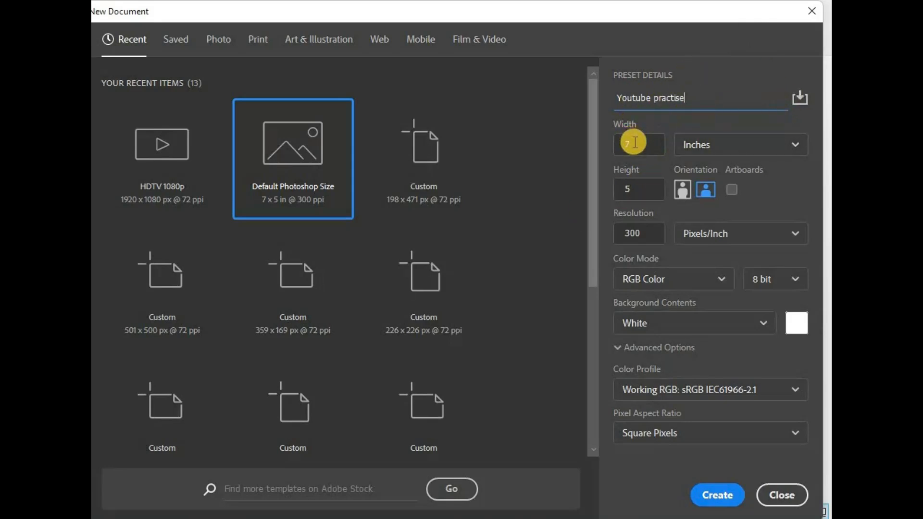
Step: Review the size, resolution, bit depth and background options without changing them, and create the document
click(635, 142)
click(644, 192)
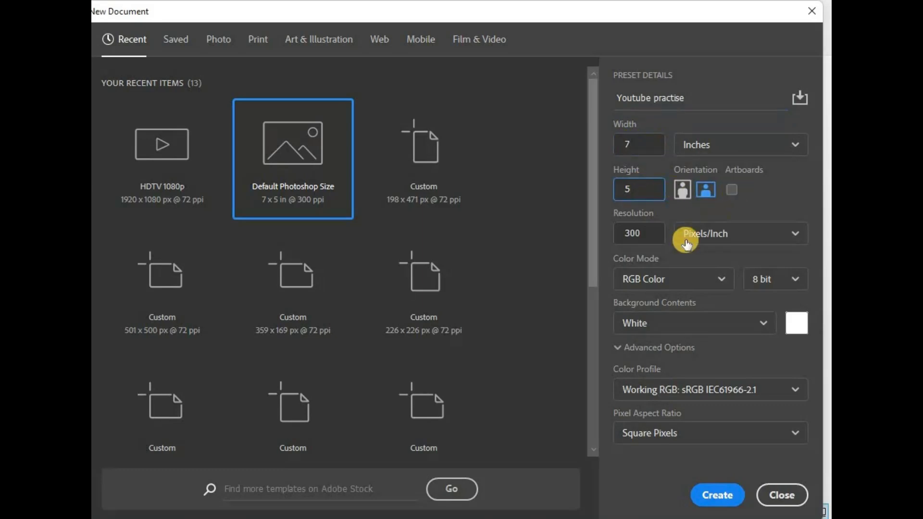
double_click(660, 235)
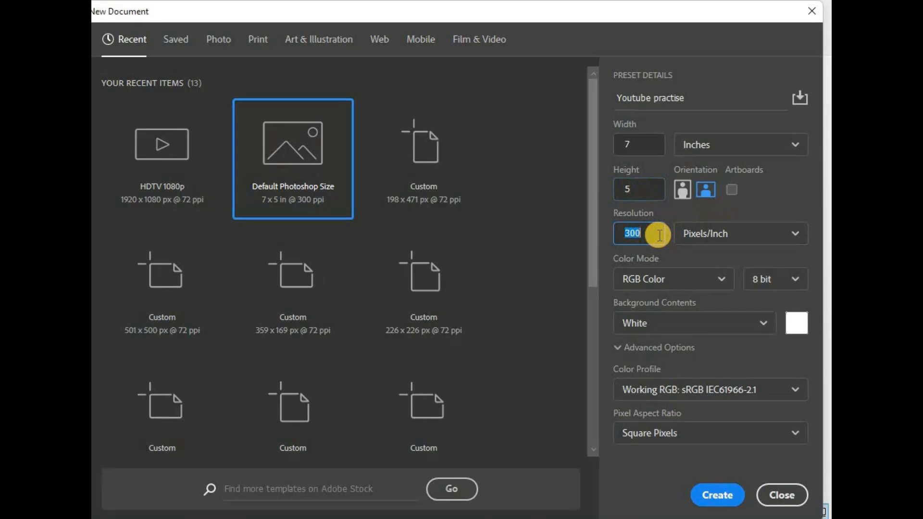
click(776, 235)
click(779, 235)
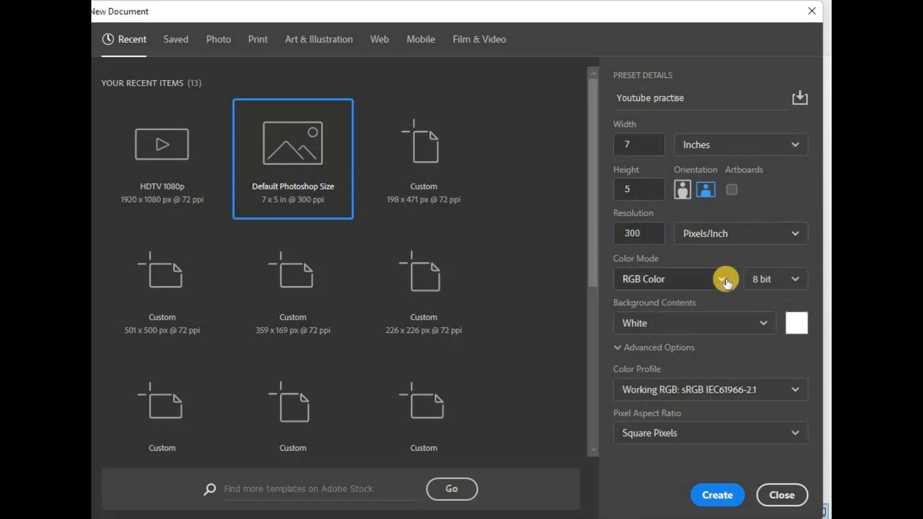
click(795, 282)
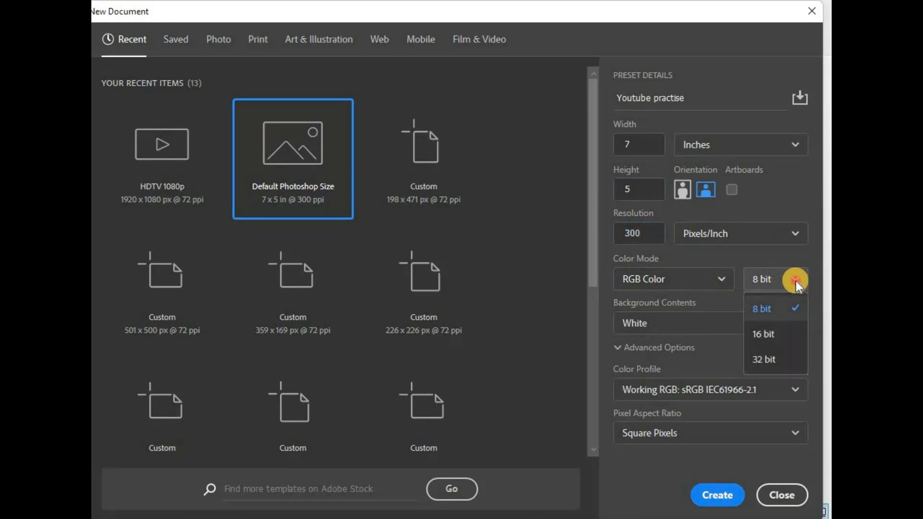
click(795, 282)
click(765, 331)
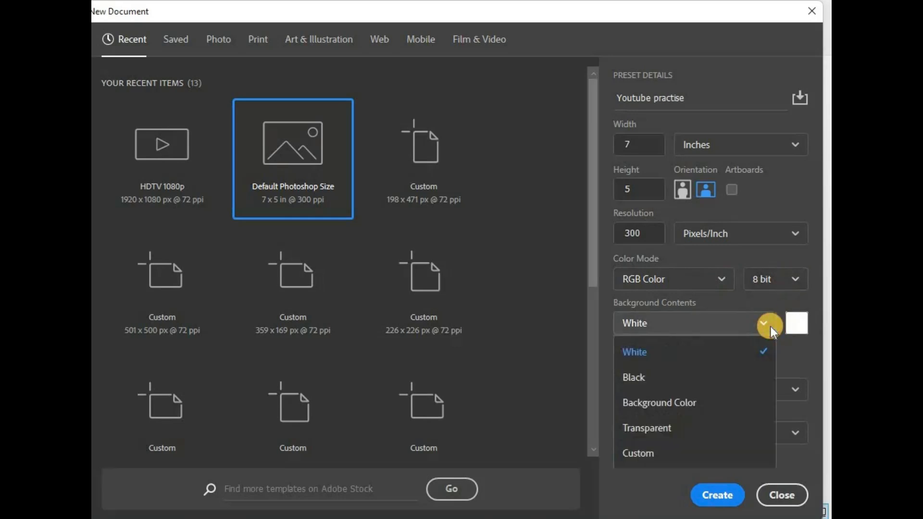
click(651, 475)
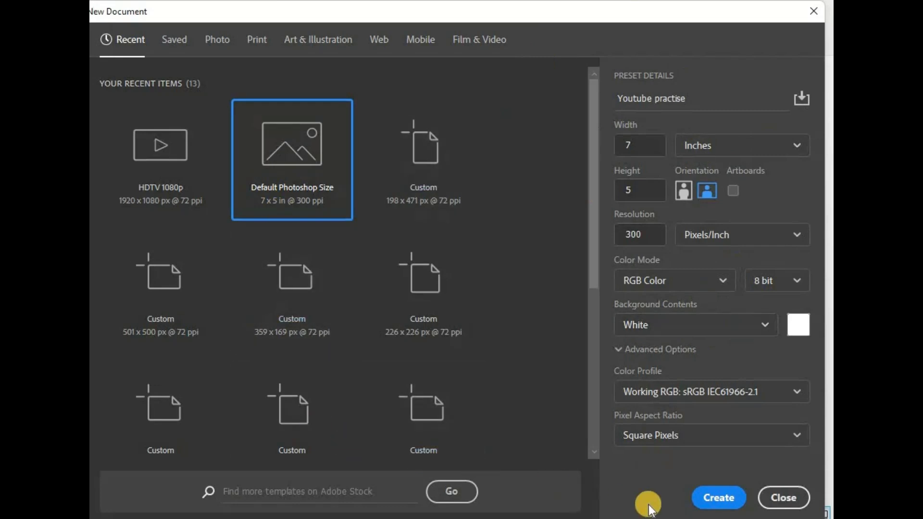
click(717, 499)
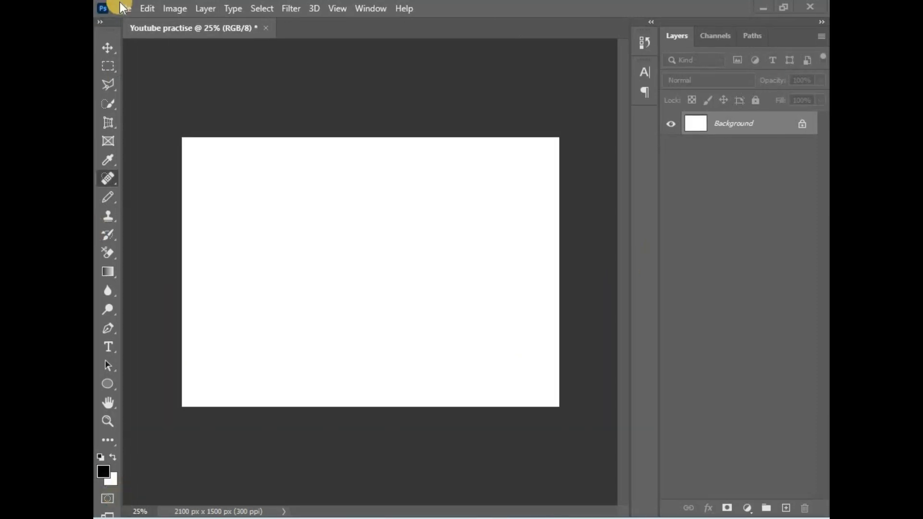
Step: Browse the Downloads folder for files to open, and cancel without opening one
click(126, 10)
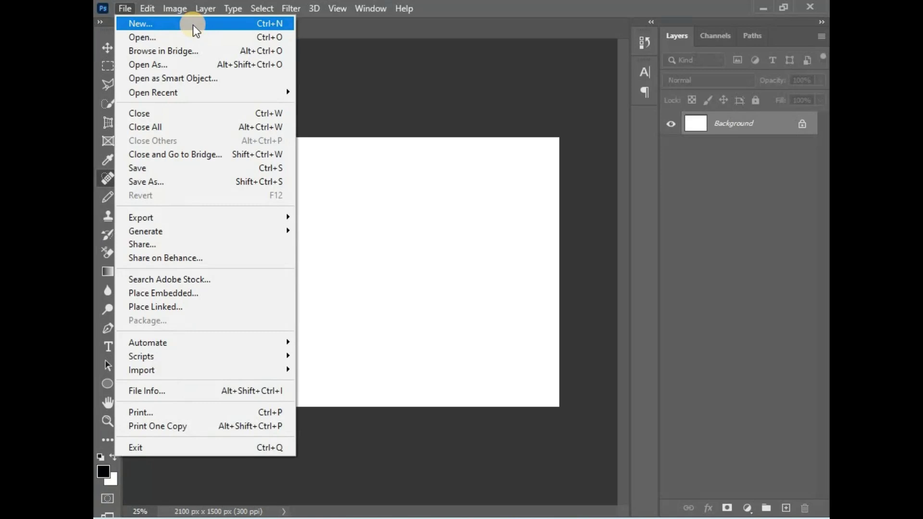
click(258, 39)
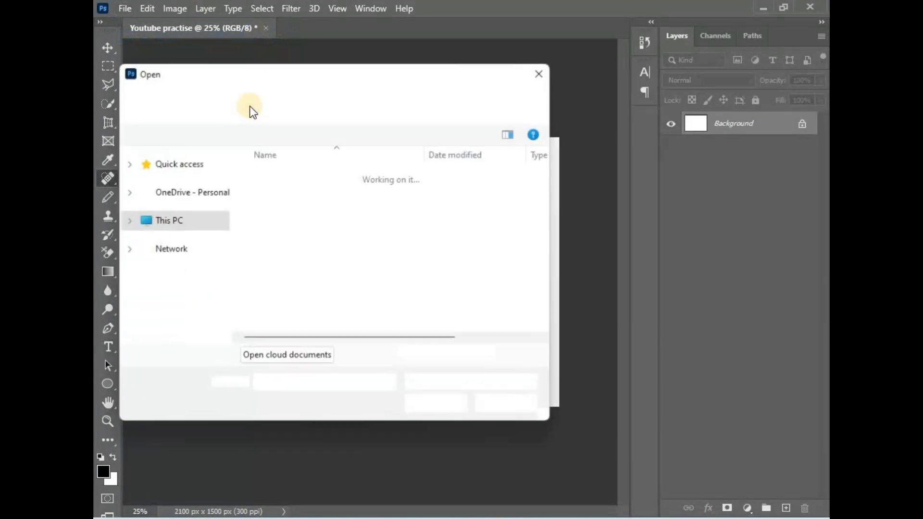
scroll(379, 226, down, 10)
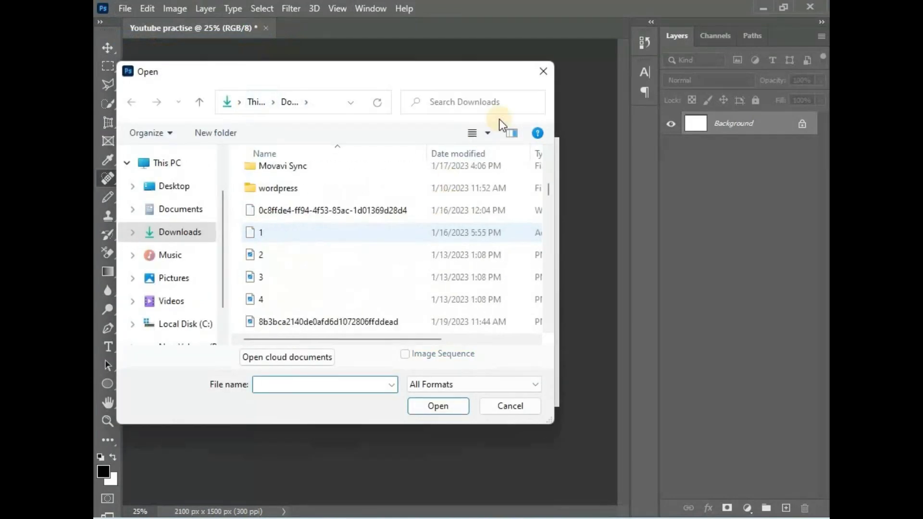
click(542, 72)
Step: Review the file commands from opening and saving to the Export, Generate, Scripts and printing options
click(125, 8)
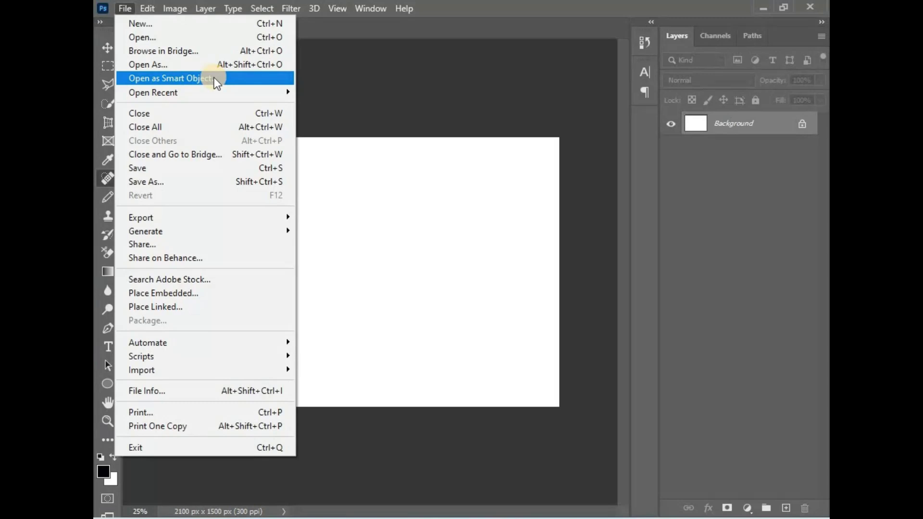
mouse_move(220, 91)
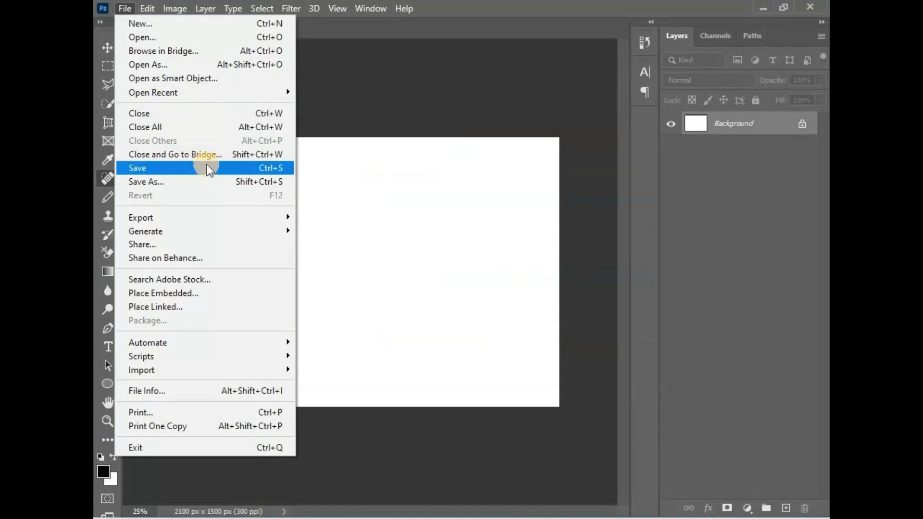
mouse_move(177, 225)
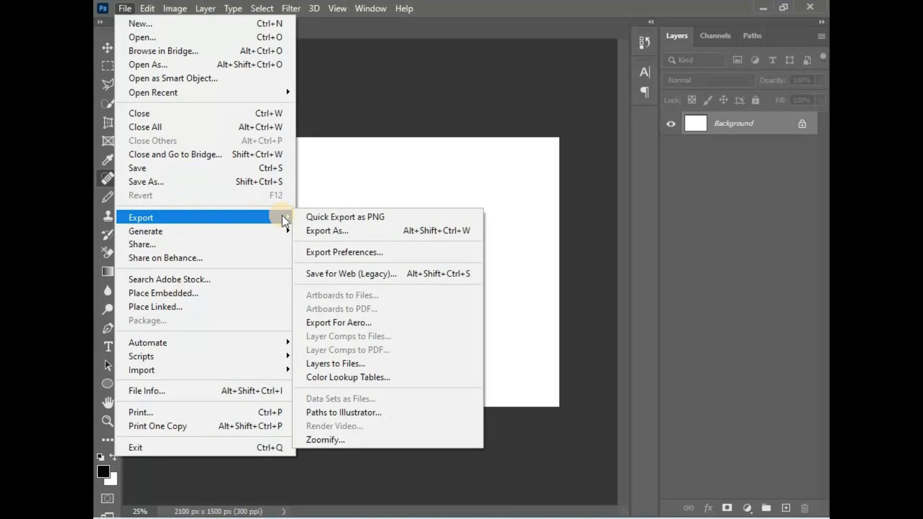
mouse_move(288, 238)
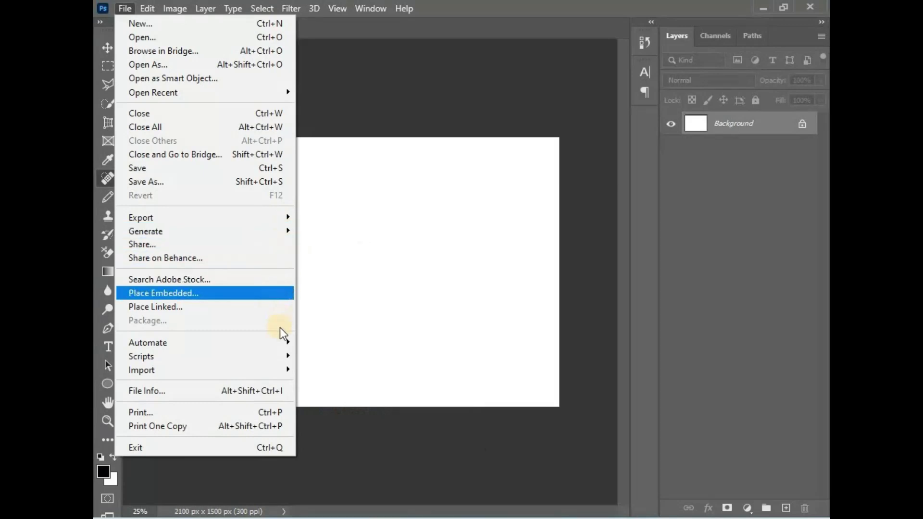
mouse_move(282, 363)
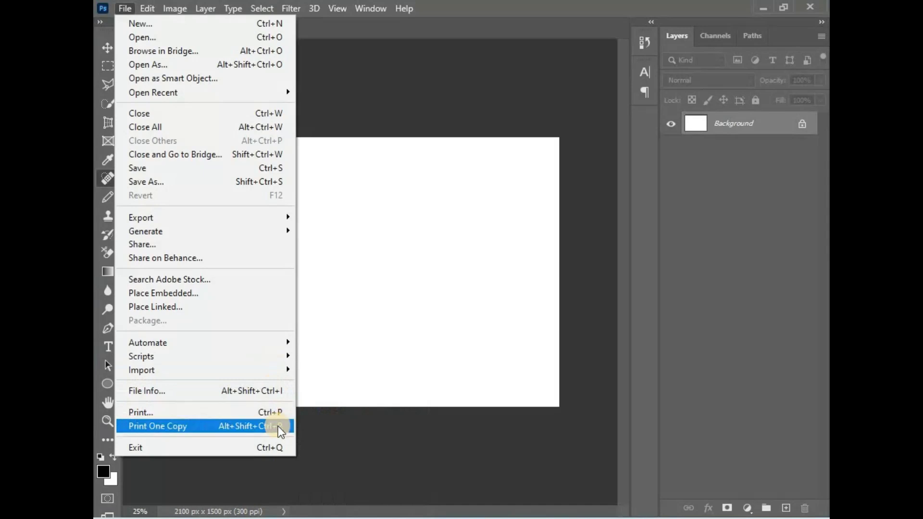
click(319, 67)
Step: Examine the Edit commands and the Image commands, including the Mode and Analysis options
click(148, 9)
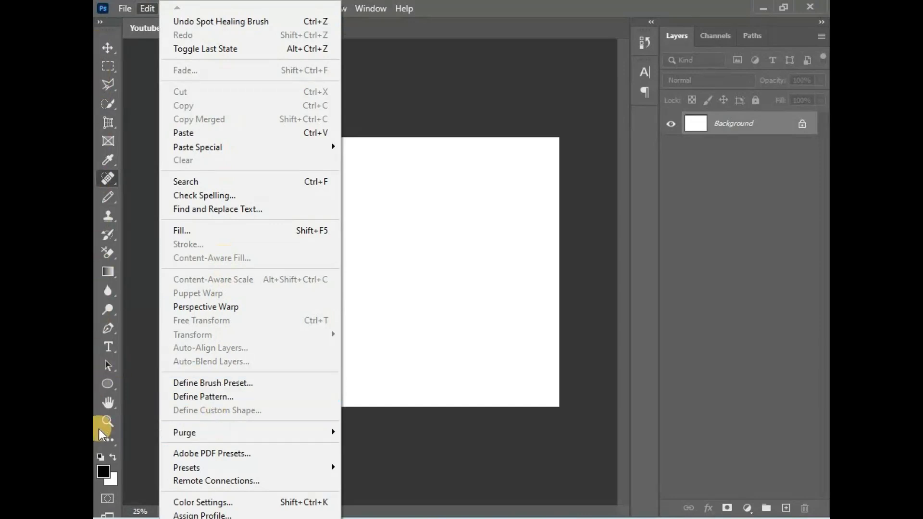
click(470, 79)
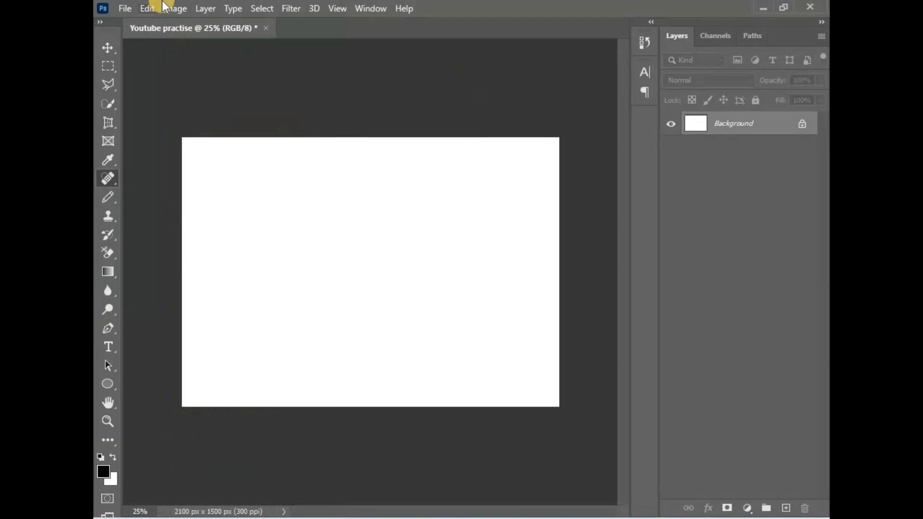
click(180, 9)
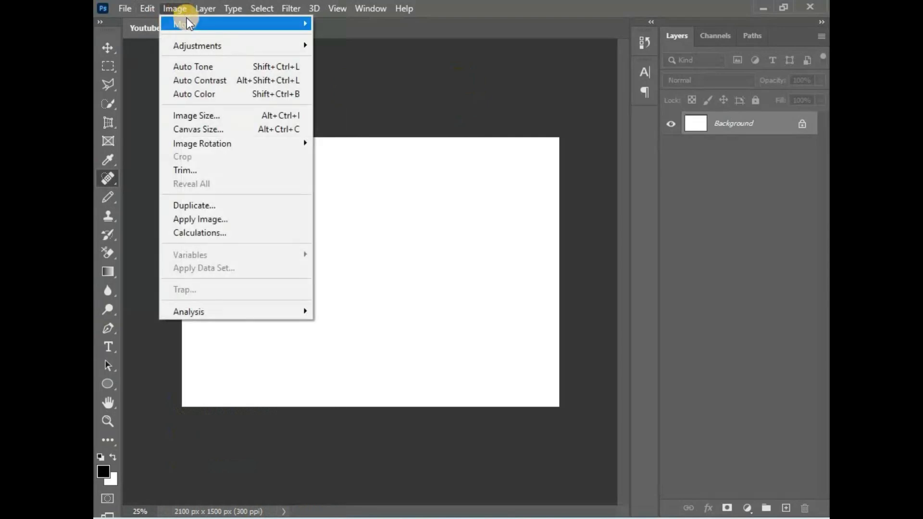
mouse_move(186, 19)
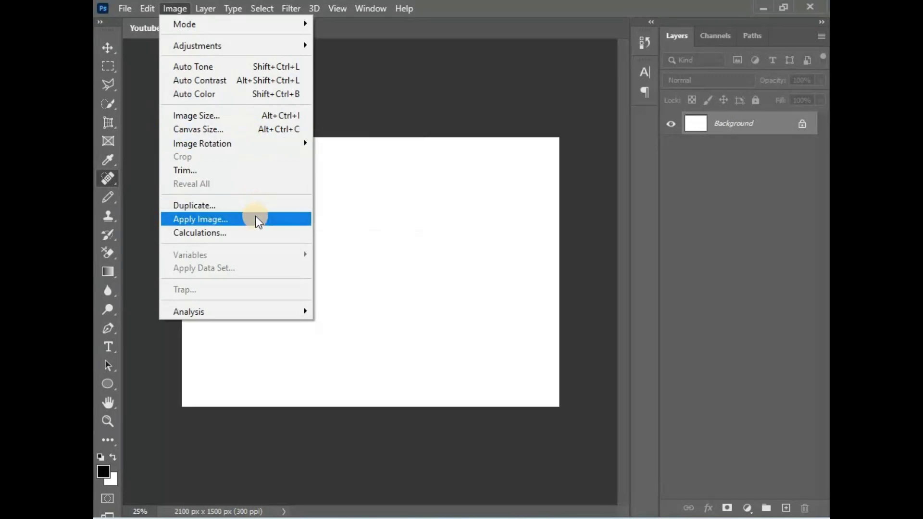
mouse_move(276, 312)
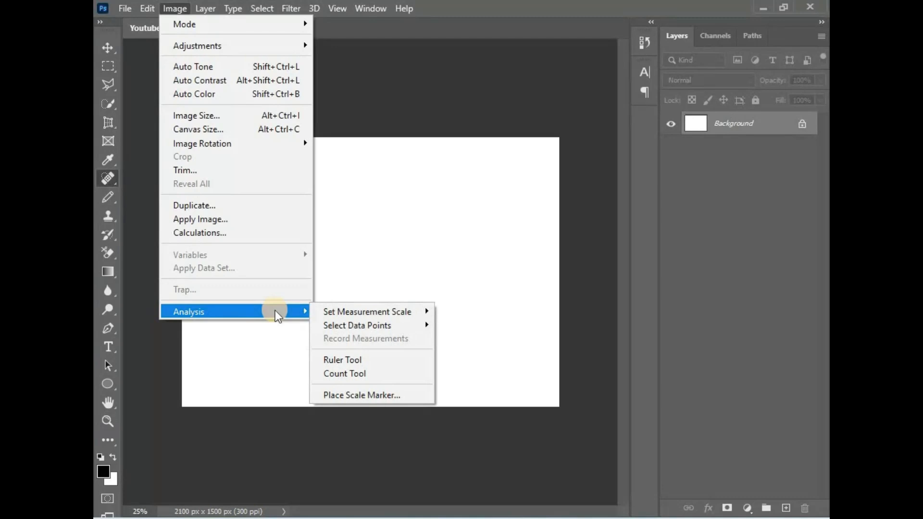
click(354, 131)
Step: Look through the Layer, Type and Select commands without applying any of them
click(206, 8)
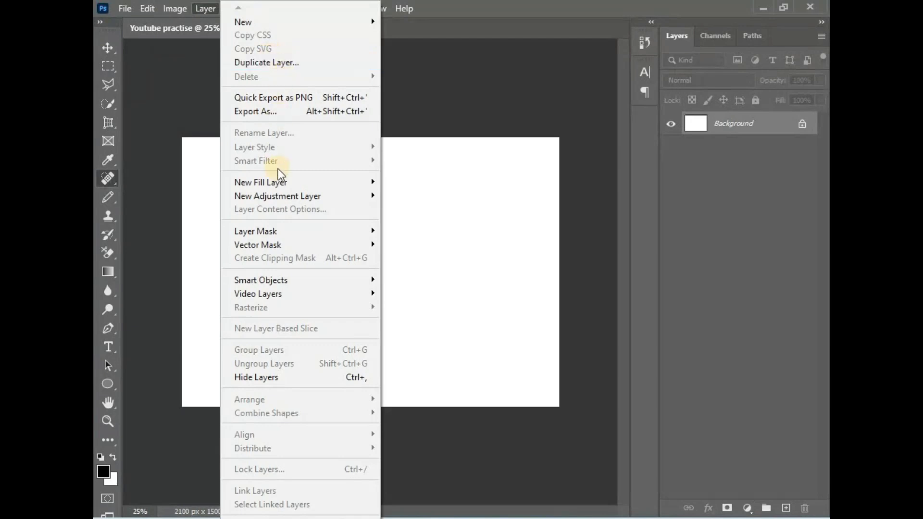
click(410, 103)
click(235, 7)
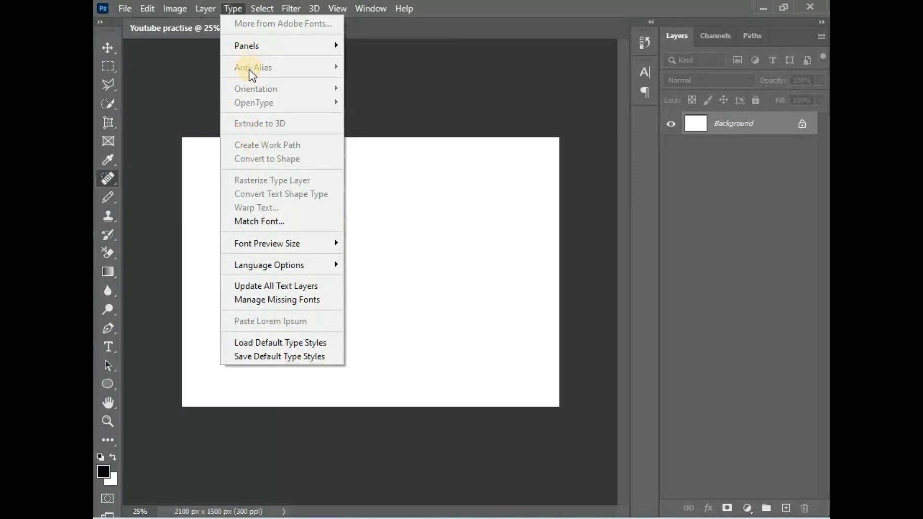
click(367, 176)
click(262, 9)
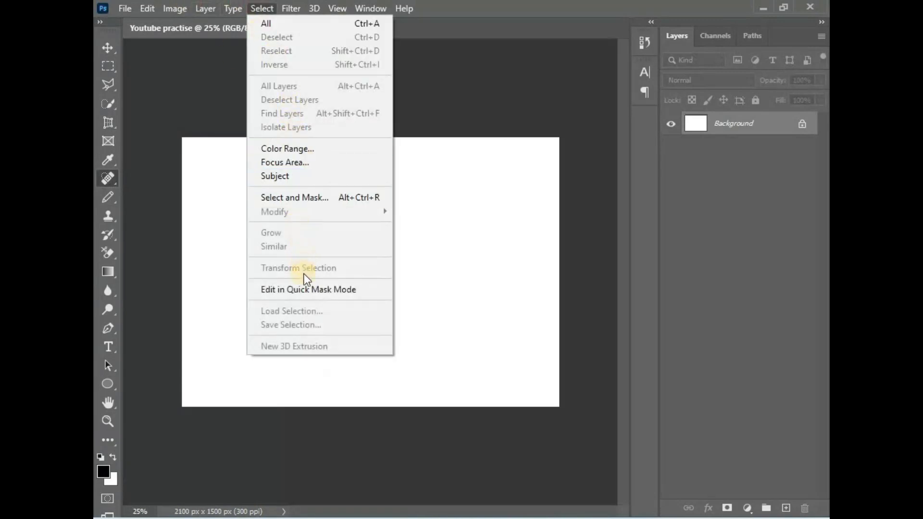
click(210, 83)
Step: Look through the Filter, 3D and View commands without applying any of them
click(291, 8)
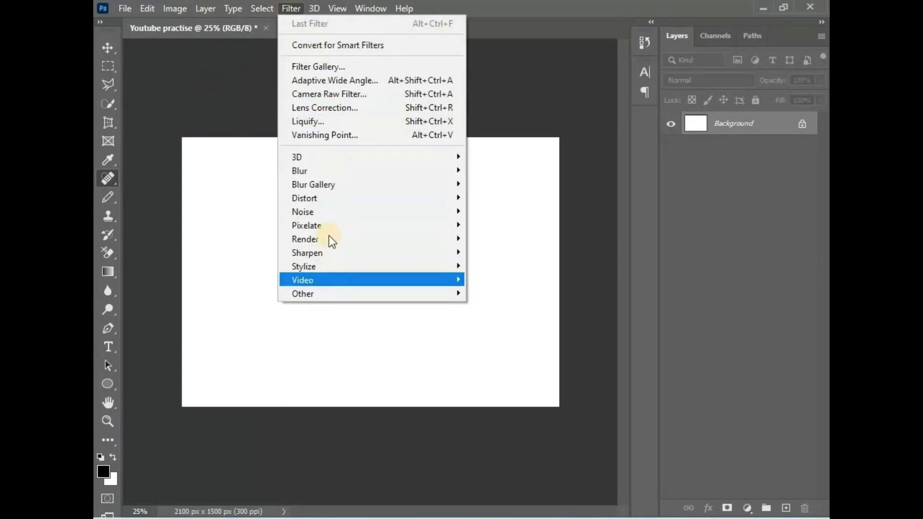
click(245, 93)
click(316, 7)
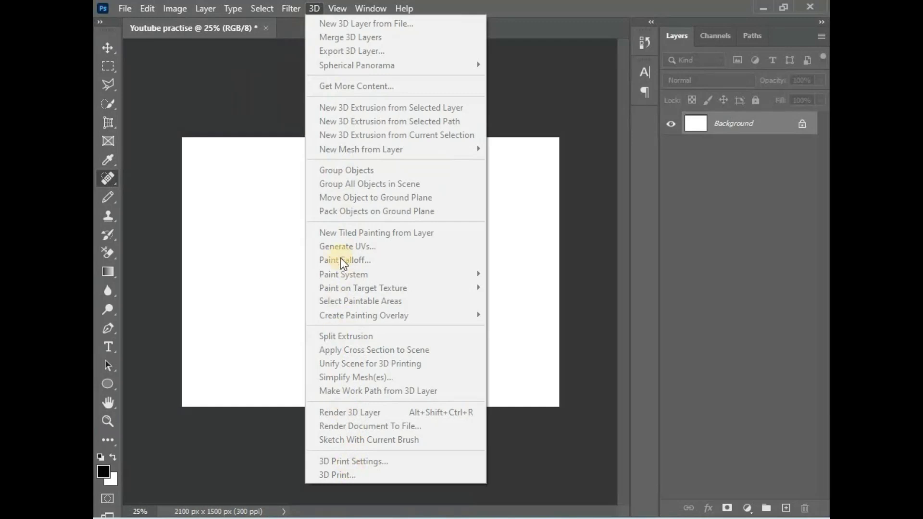
click(197, 123)
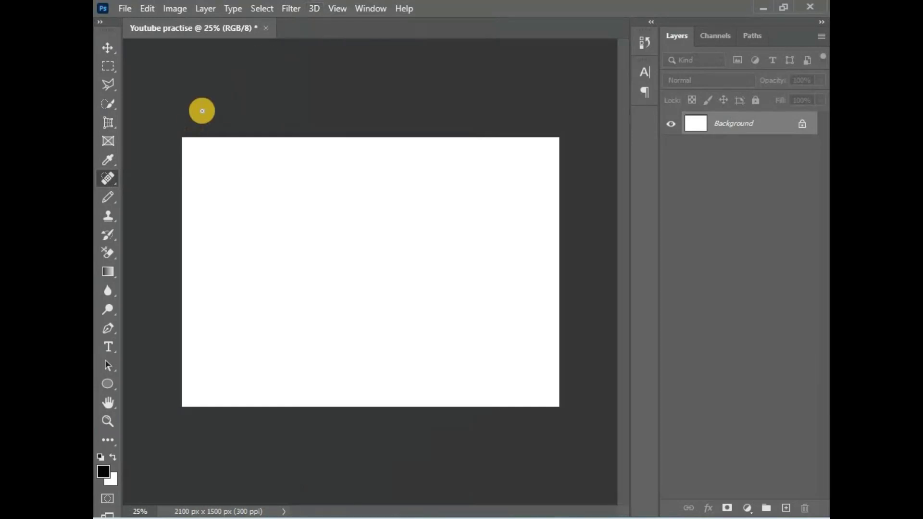
click(335, 8)
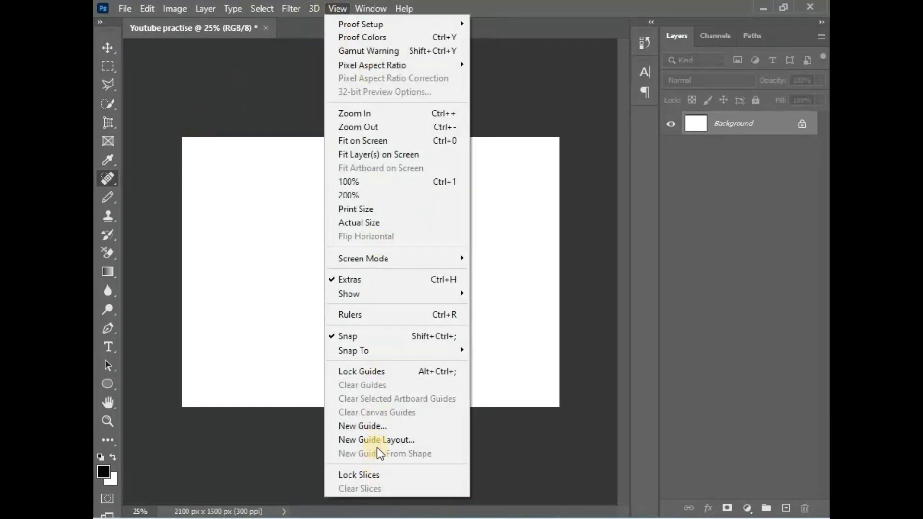
click(292, 71)
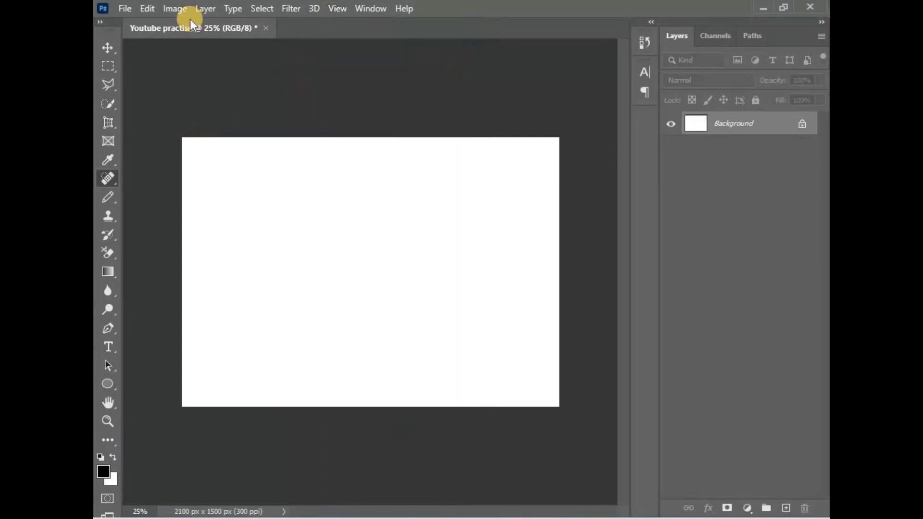
Step: Examine the Window commands with the available workspaces, and glance at the file commands again
click(371, 9)
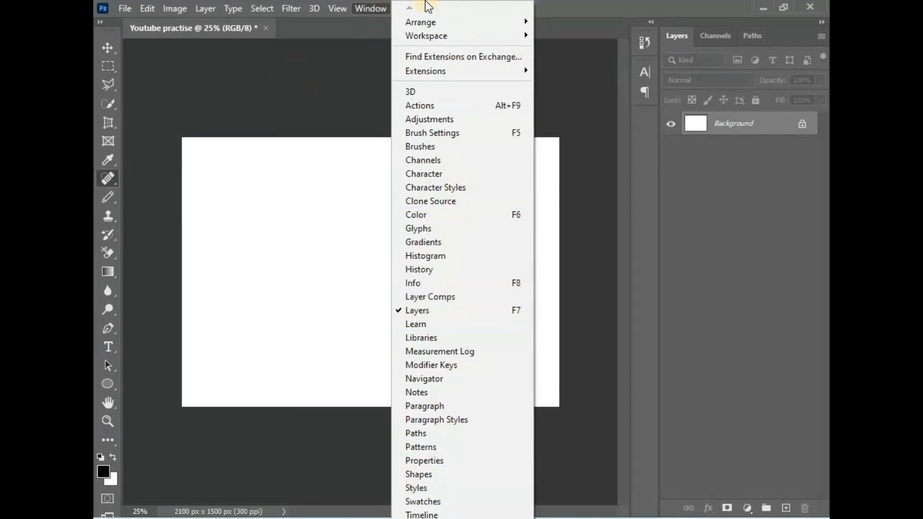
mouse_move(441, 40)
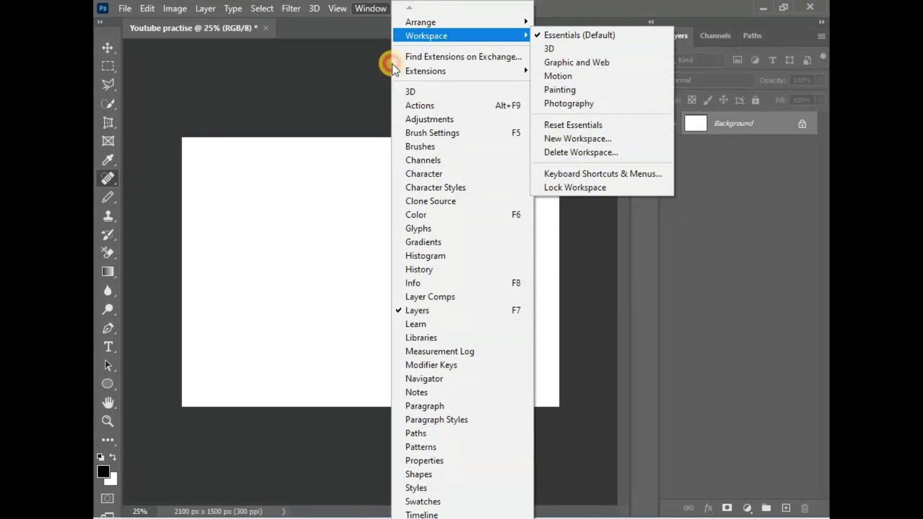
click(367, 72)
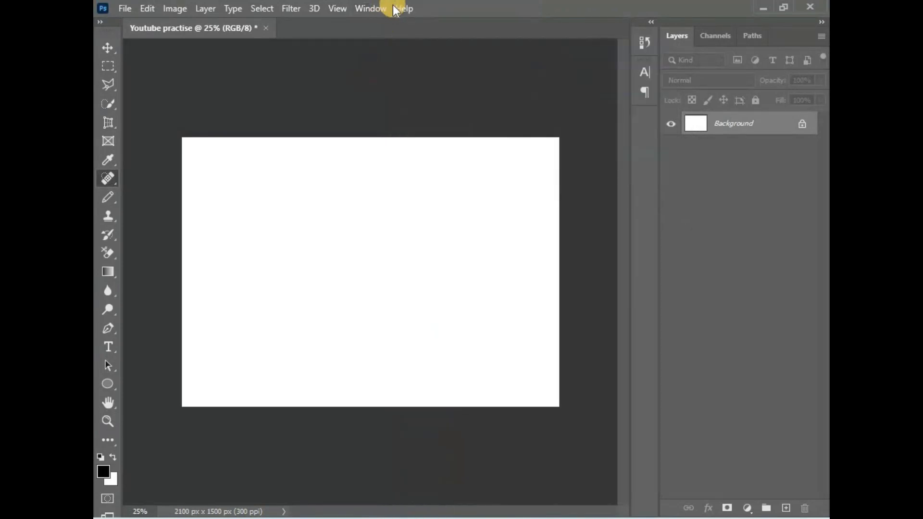
click(123, 7)
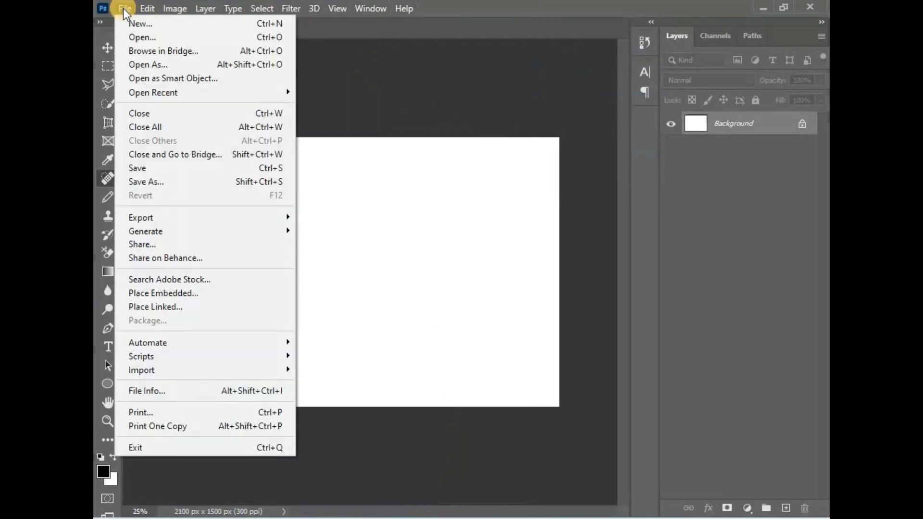
click(387, 87)
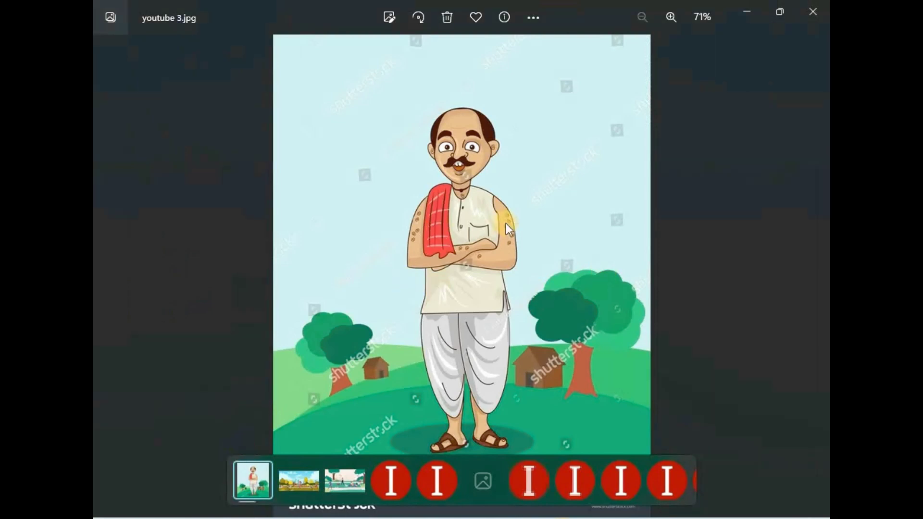
Step: Compare the pictures youtube 3.jpg, youtube 1.jpg and youtube.jpg in the image viewer, returning to the first one each time
click(821, 278)
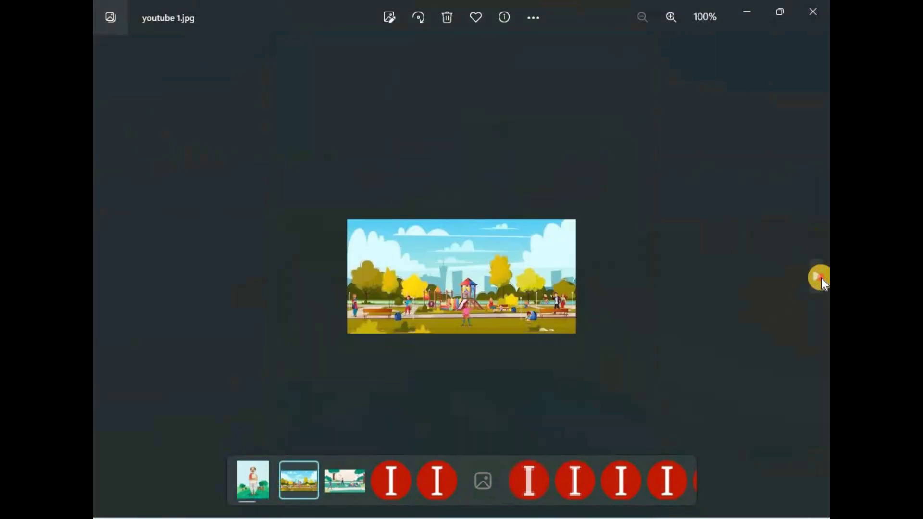
click(821, 278)
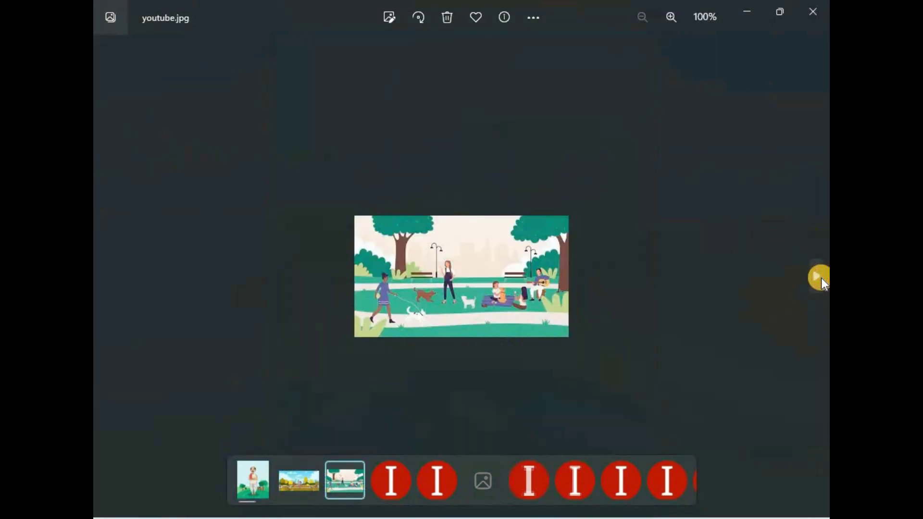
click(108, 273)
click(108, 272)
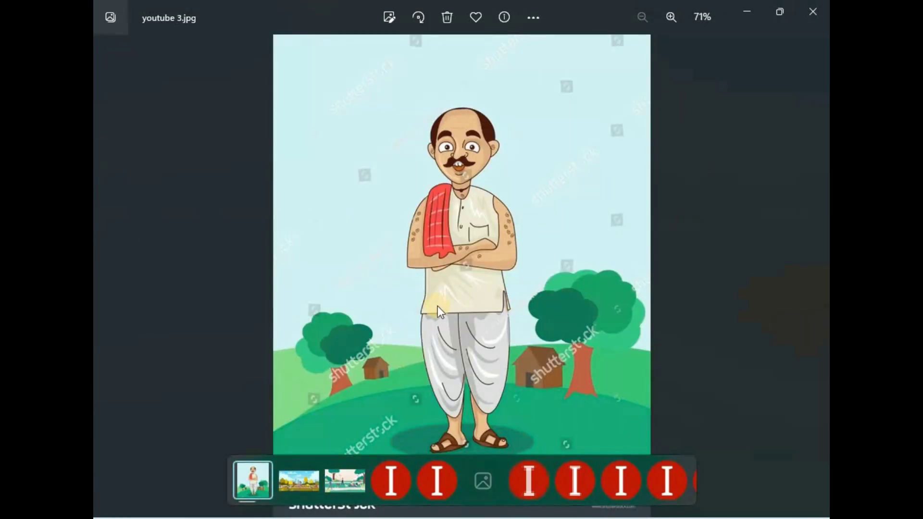
click(821, 276)
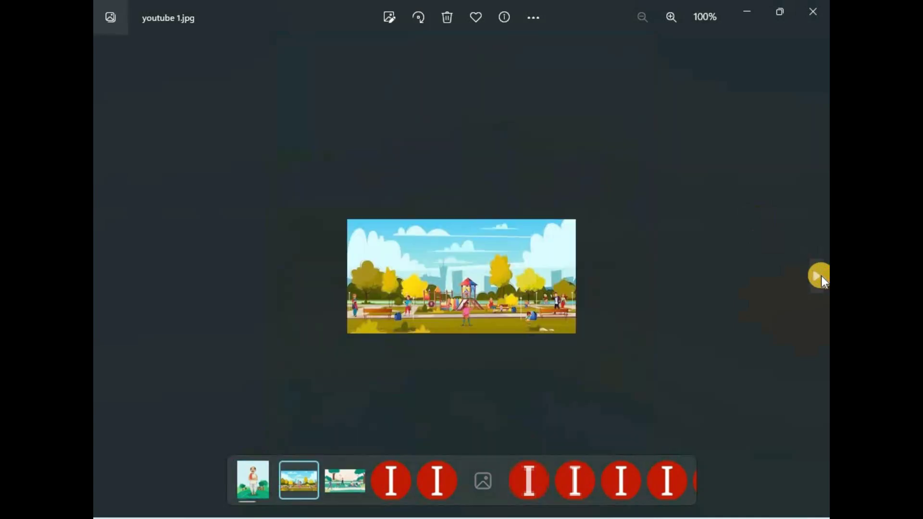
click(819, 276)
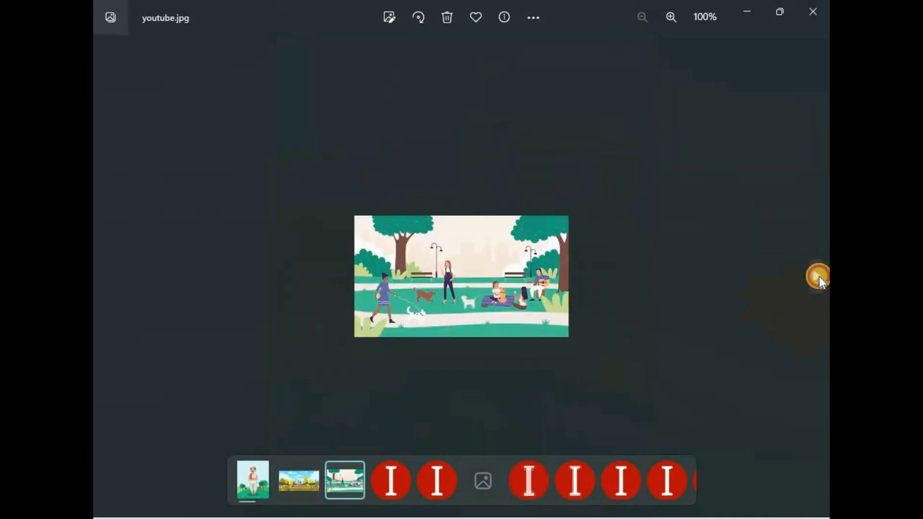
click(108, 278)
click(109, 277)
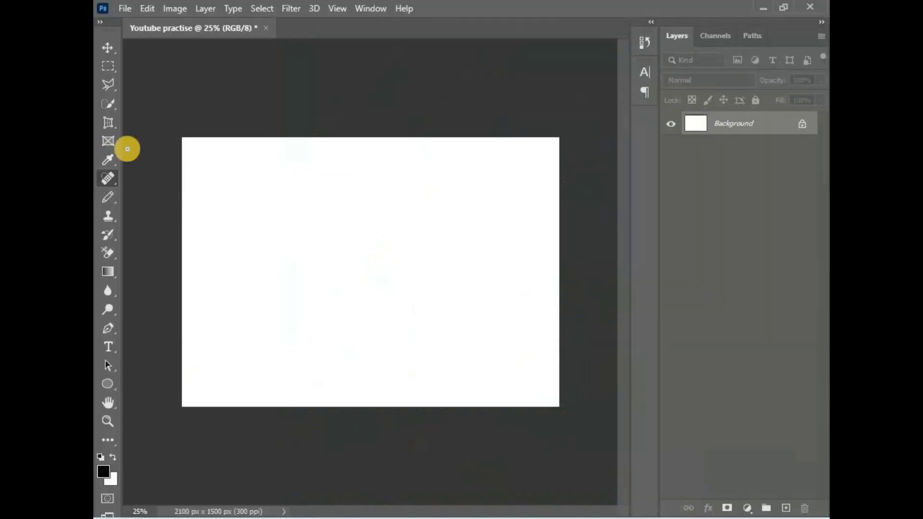
Step: Open the pictures youtube 1 and youtube 3 from the Downloads folder as smart objects
click(126, 9)
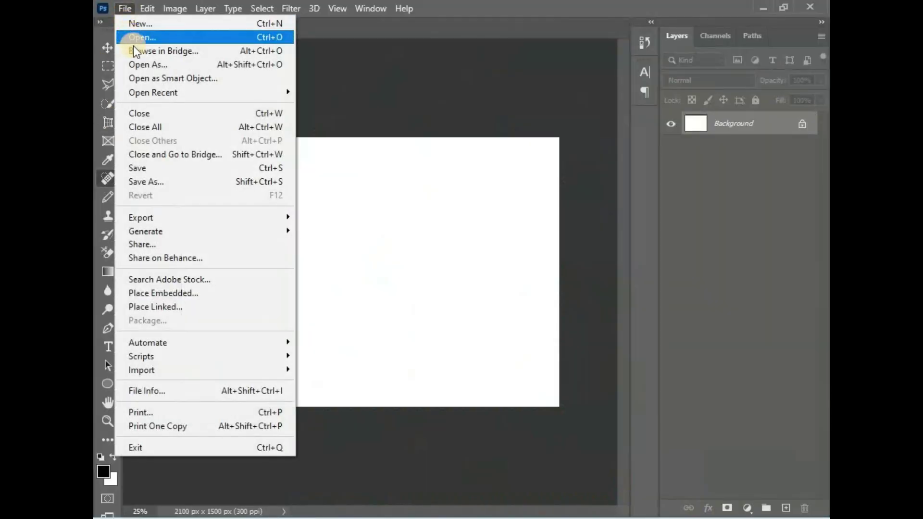
click(141, 78)
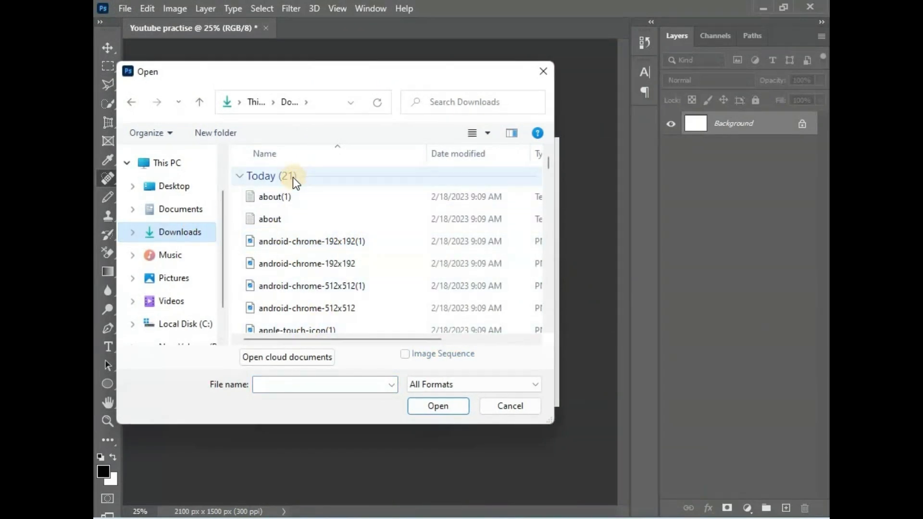
click(195, 232)
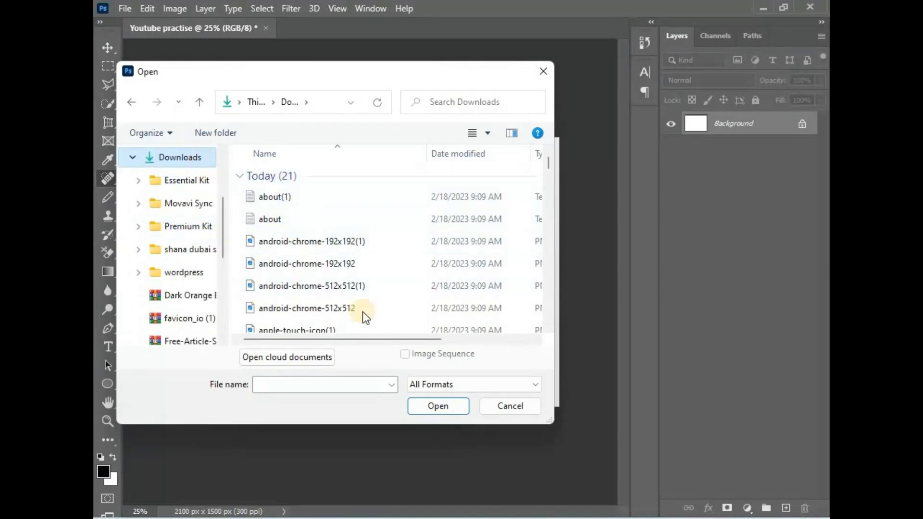
scroll(364, 313, down, 5)
scroll(363, 312, down, 1)
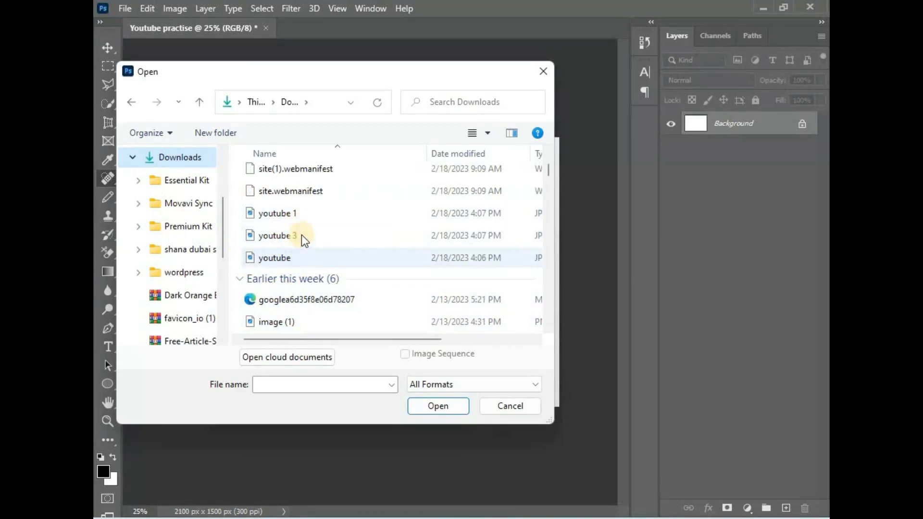
double_click(303, 214)
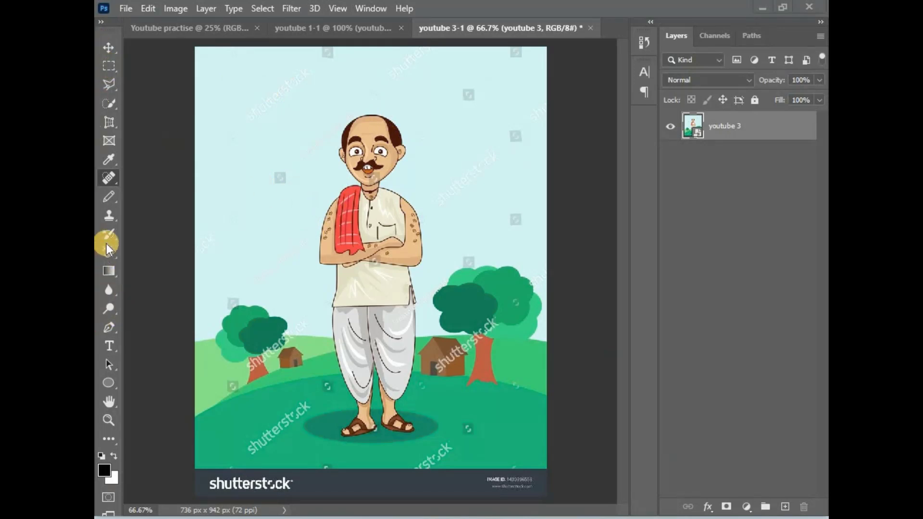
Step: Switch the toolbar to its two-column layout
click(101, 23)
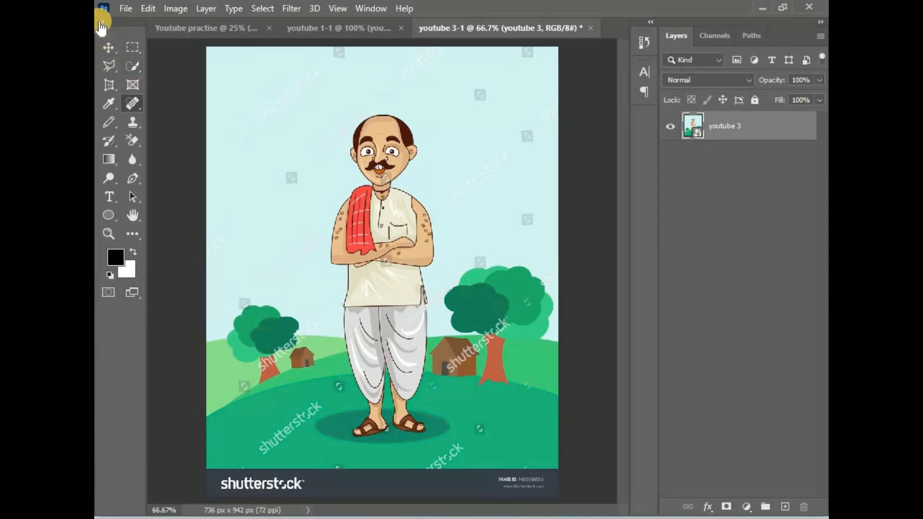
click(101, 22)
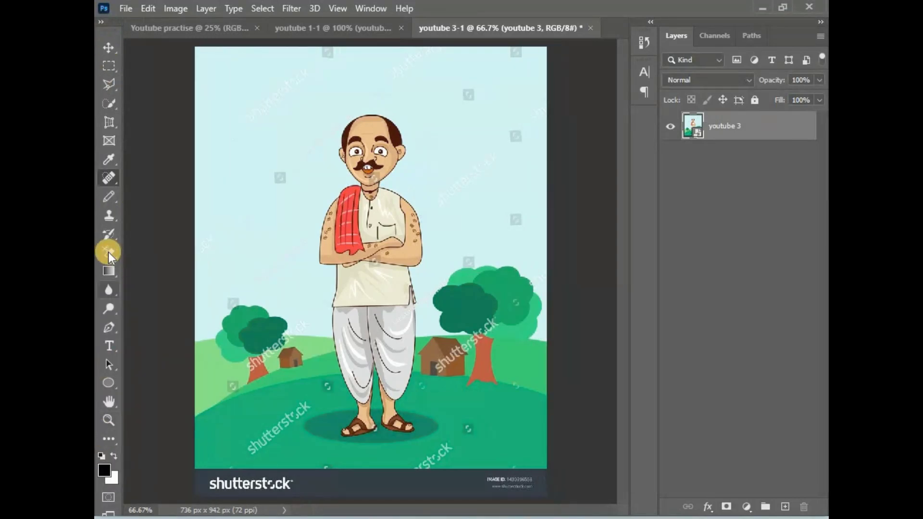
click(101, 23)
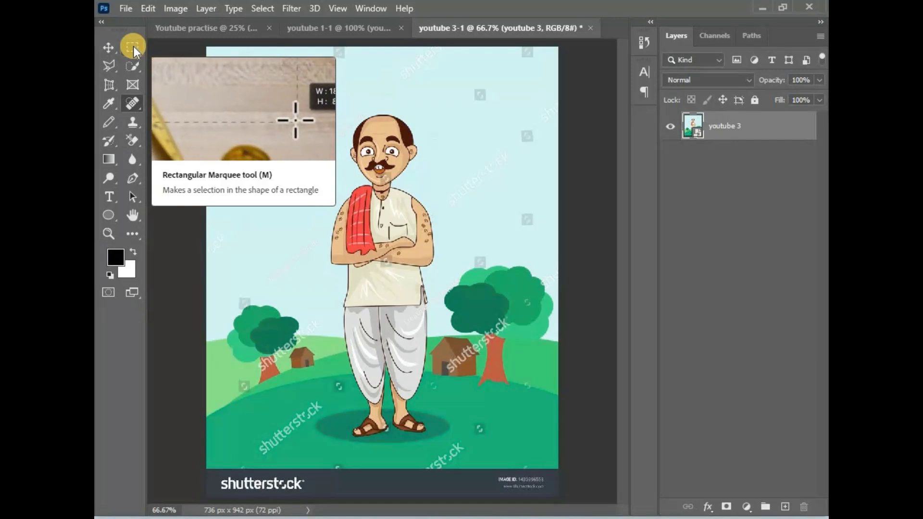
Step: Frame the standing man with a Rectangular Marquee selection, adjust its position, and copy the selected area to a new layer
click(134, 47)
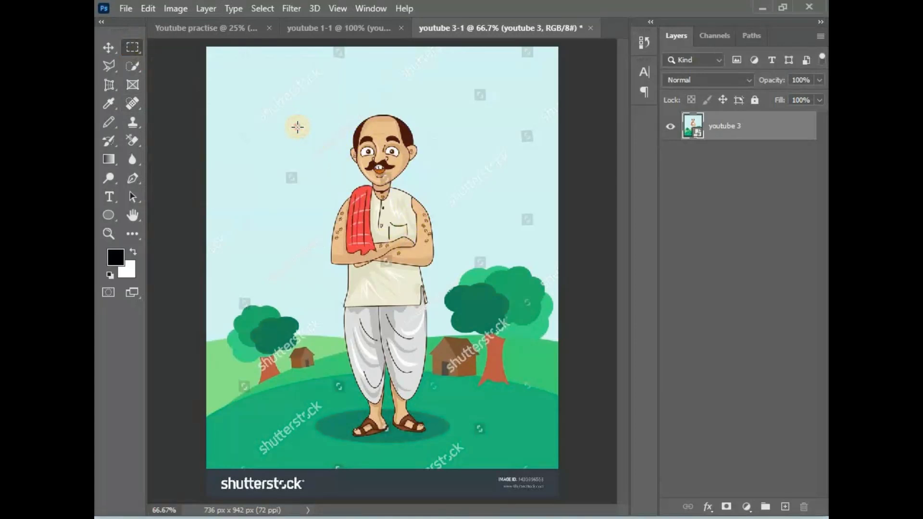
drag(297, 127, 514, 440)
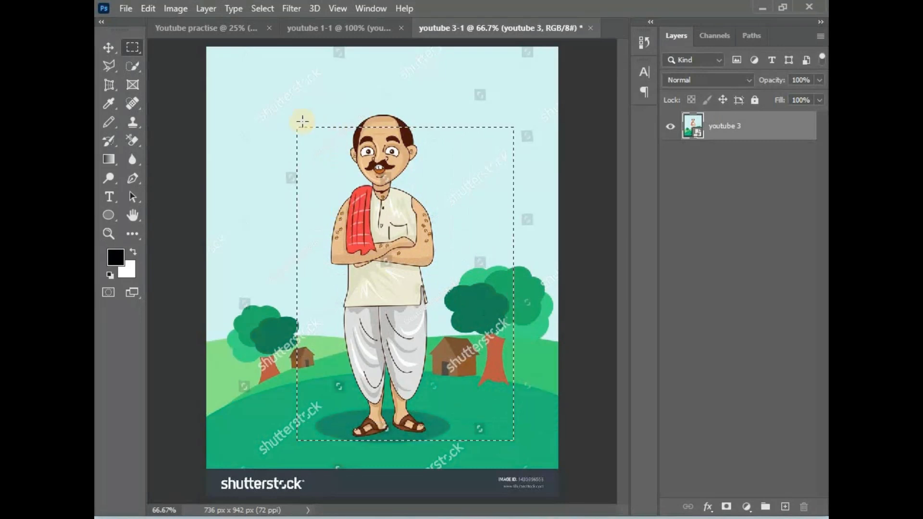
drag(298, 131, 276, 95)
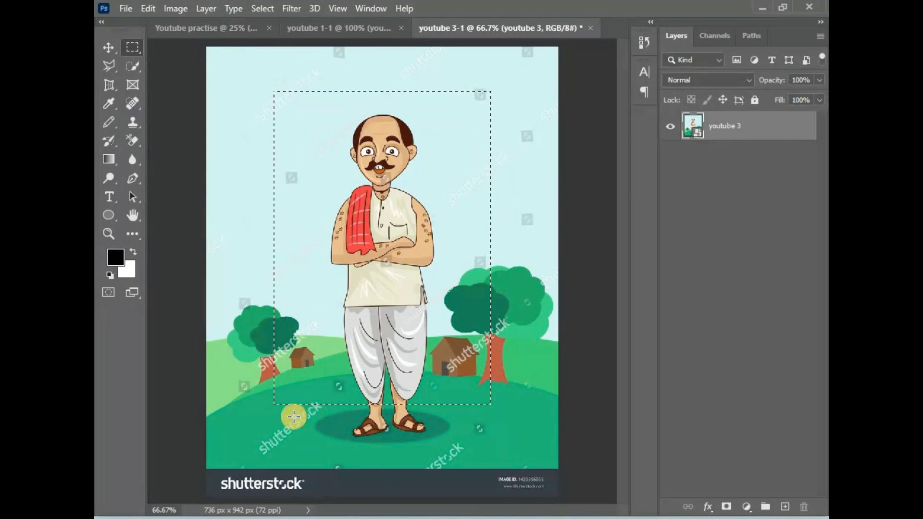
drag(275, 409, 277, 435)
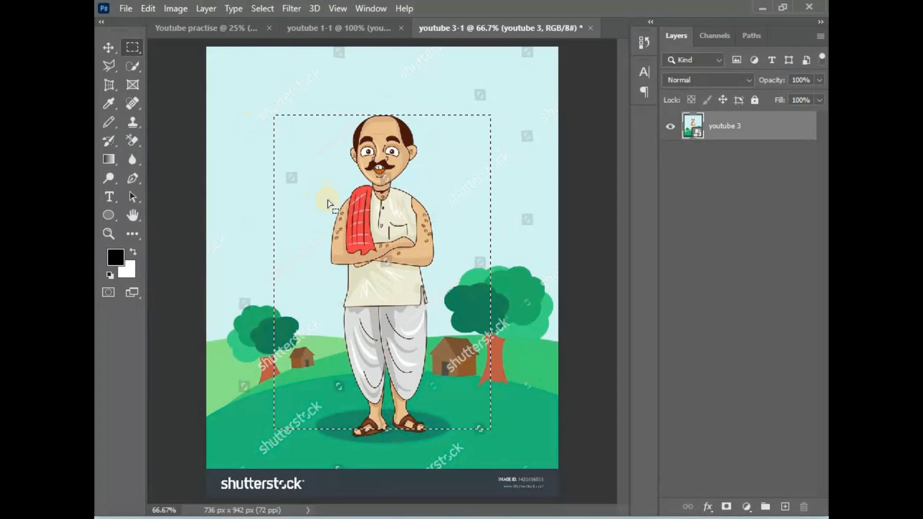
right_click(331, 206)
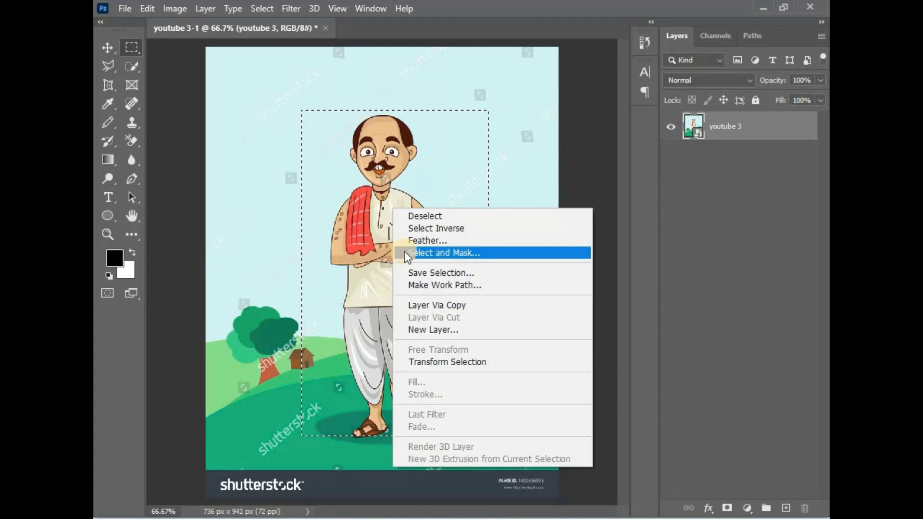
click(418, 310)
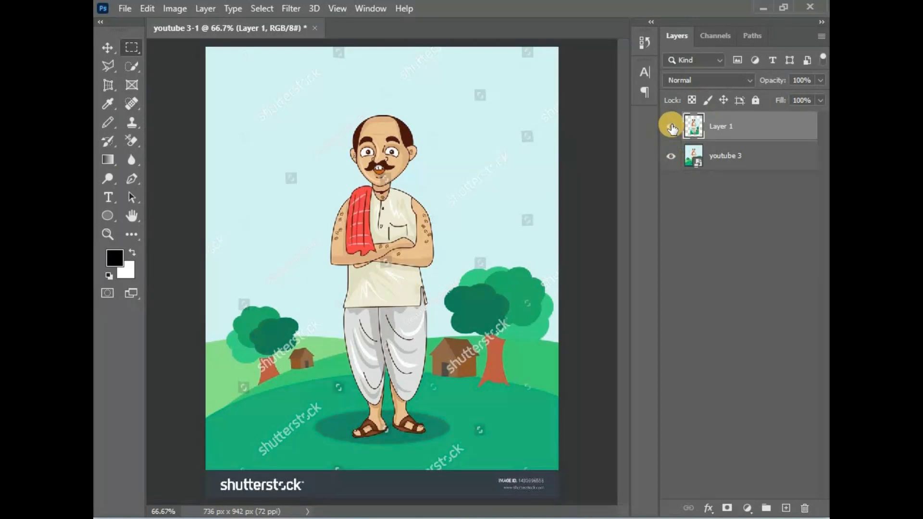
Step: Toggle the visibility of Layer 1 and the youtube 3 layer to compare the copied area with the original picture
click(671, 127)
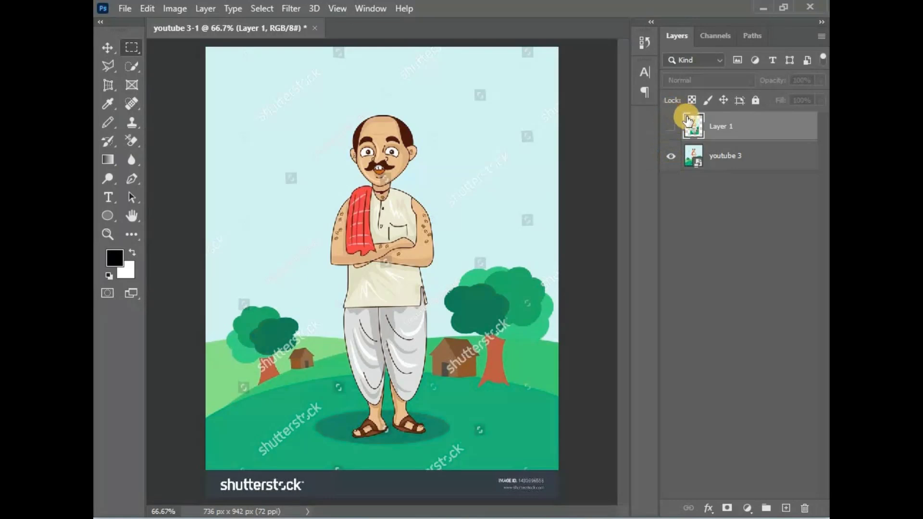
click(671, 127)
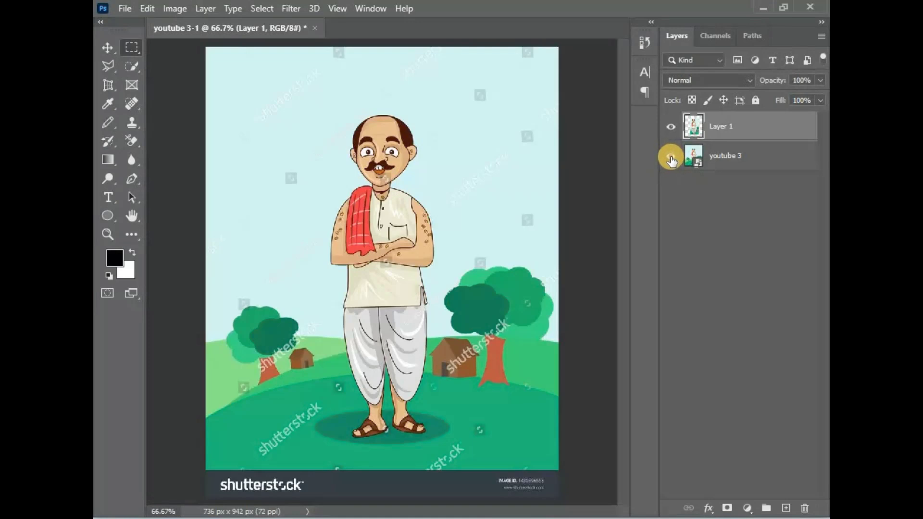
click(671, 157)
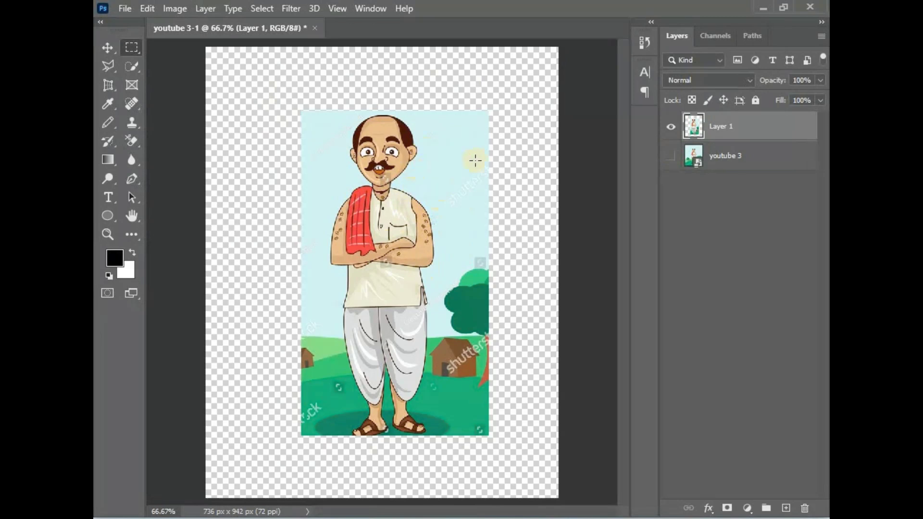
click(671, 156)
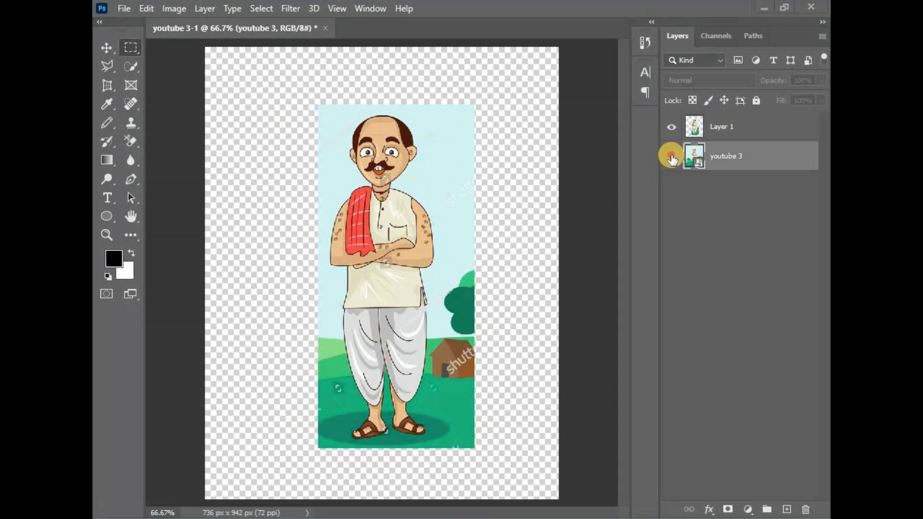
click(671, 157)
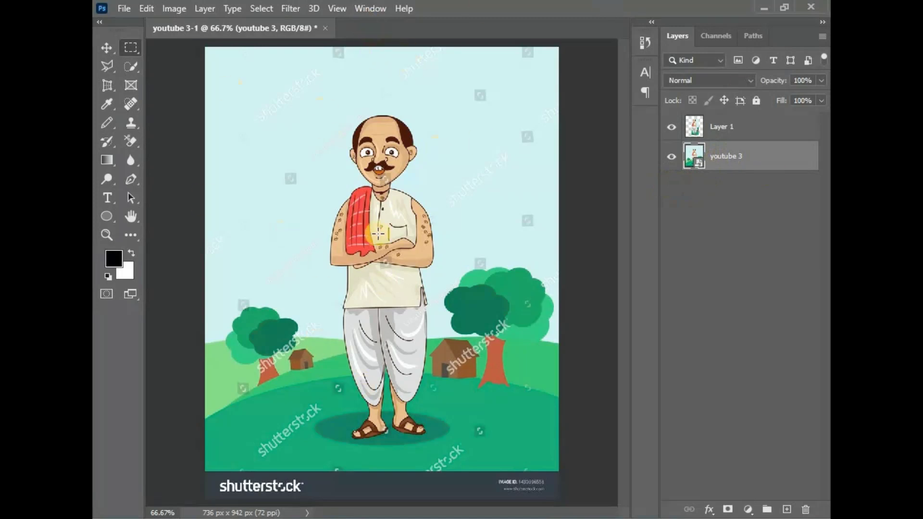
click(672, 159)
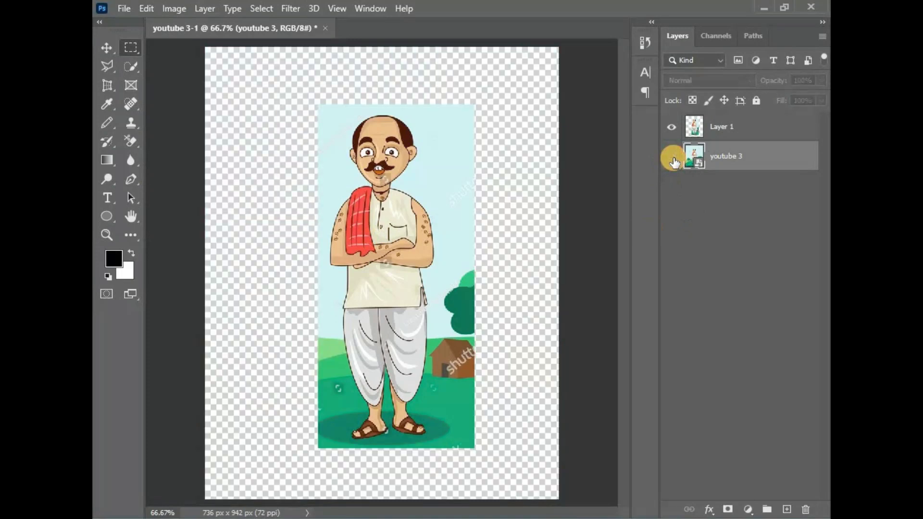
click(123, 9)
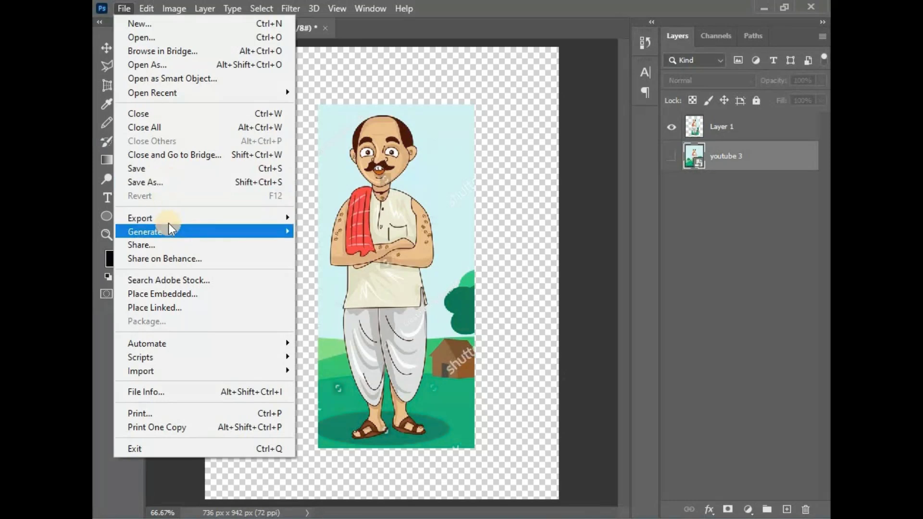
mouse_move(169, 222)
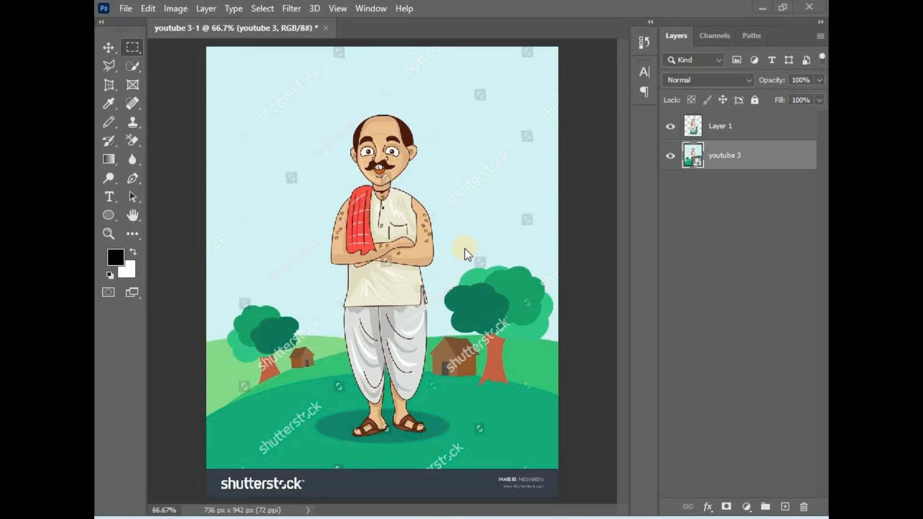
click(126, 8)
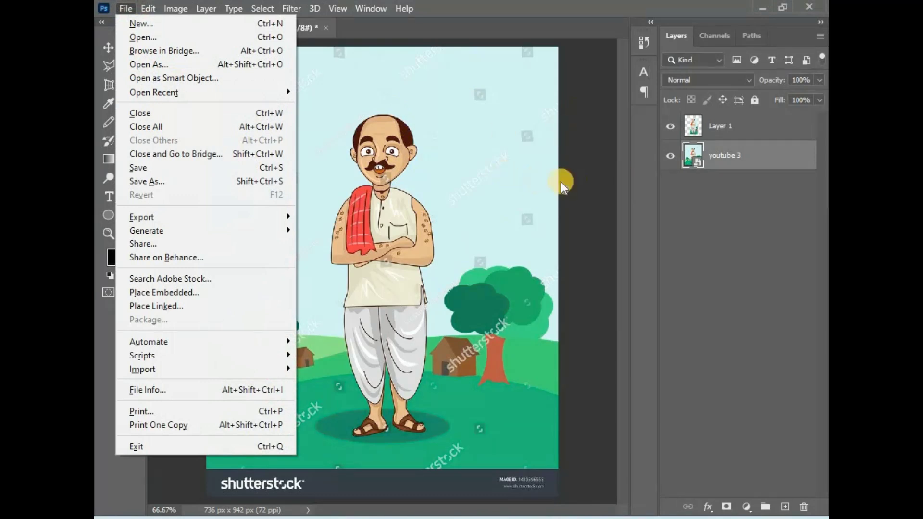
click(596, 185)
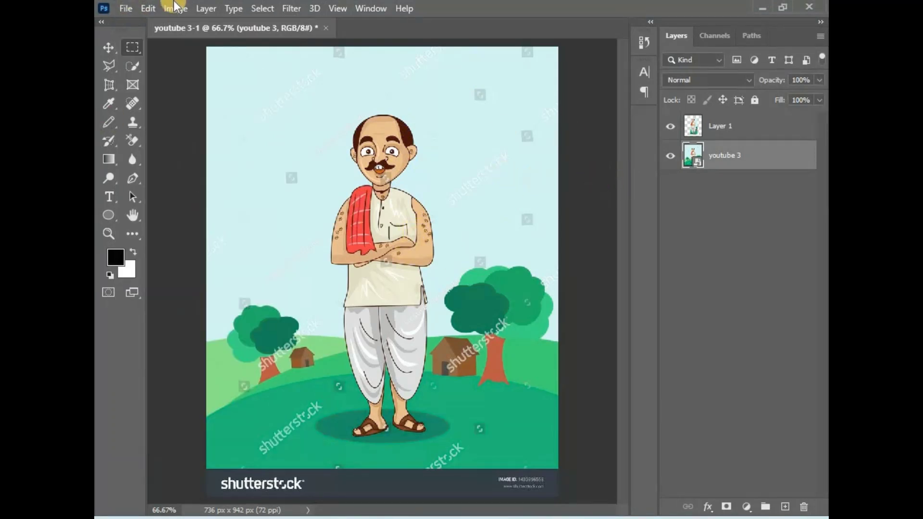
Step: Duplicate the youtube 3 layer within the same document under the name "youtube 3 copy"
click(197, 9)
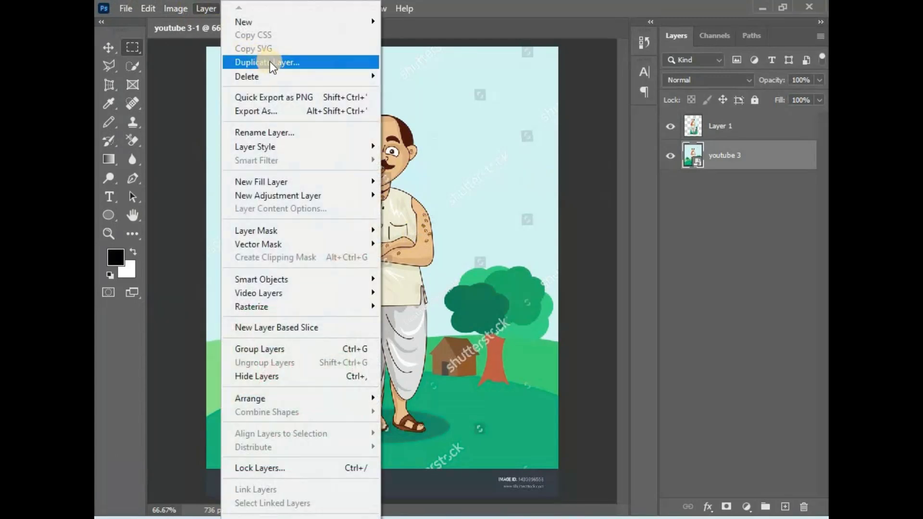
click(271, 63)
click(575, 134)
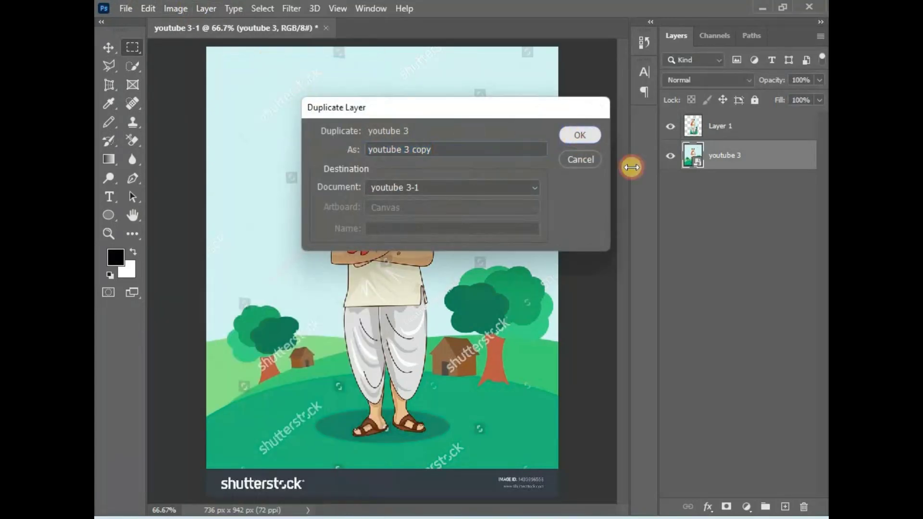
click(730, 180)
click(732, 159)
click(735, 183)
click(736, 156)
click(735, 154)
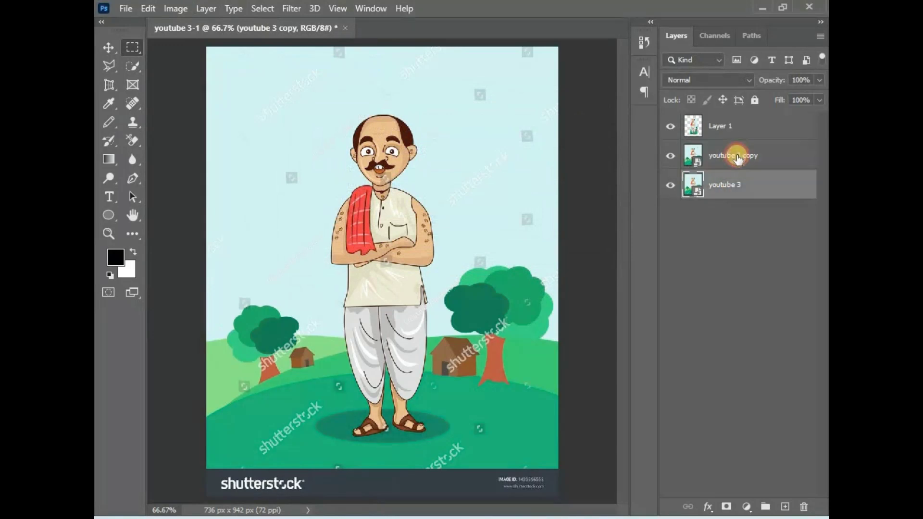
click(731, 189)
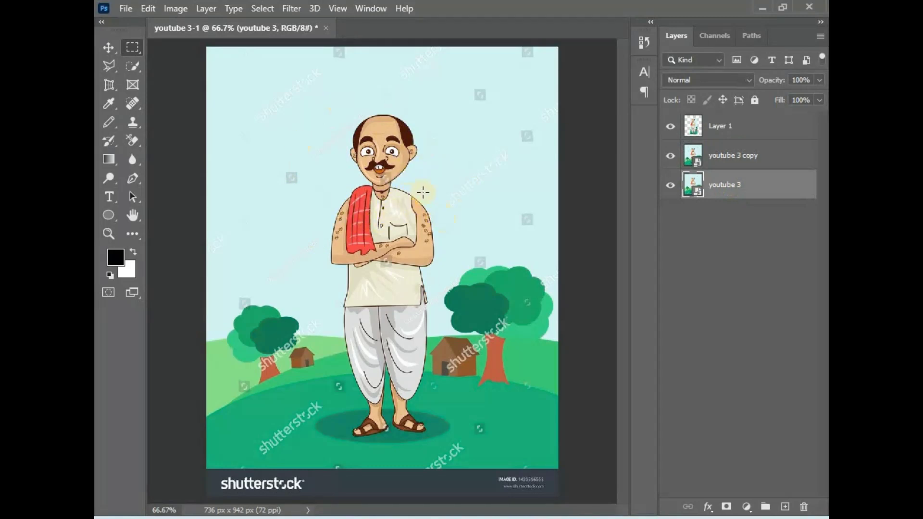
Step: Shift the copied rectangle of the man slightly down and to the right, and delete its layer, Layer 1
click(732, 159)
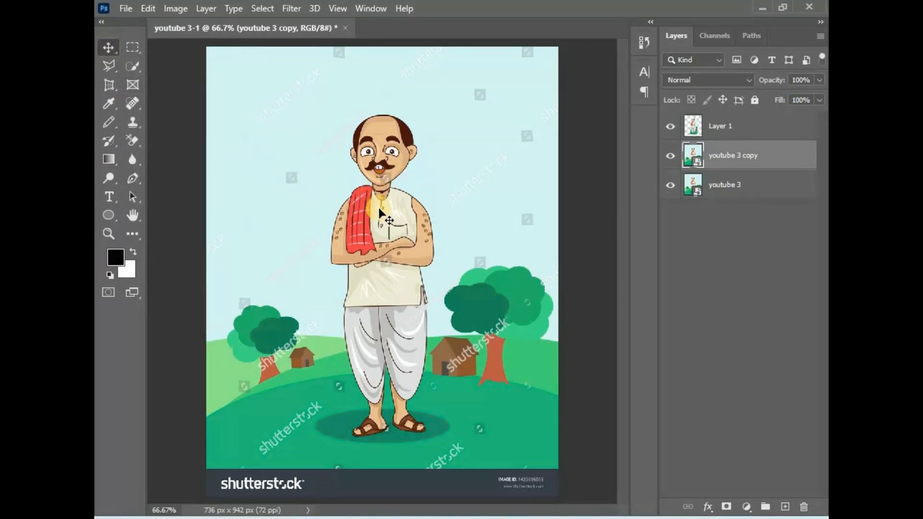
mouse_move(379, 209)
mouse_down()
mouse_move(388, 241)
mouse_move(404, 211)
mouse_move(397, 209)
mouse_move(470, 221)
mouse_move(274, 193)
mouse_move(272, 206)
mouse_move(481, 222)
mouse_move(375, 215)
mouse_move(387, 215)
mouse_up()
click(743, 131)
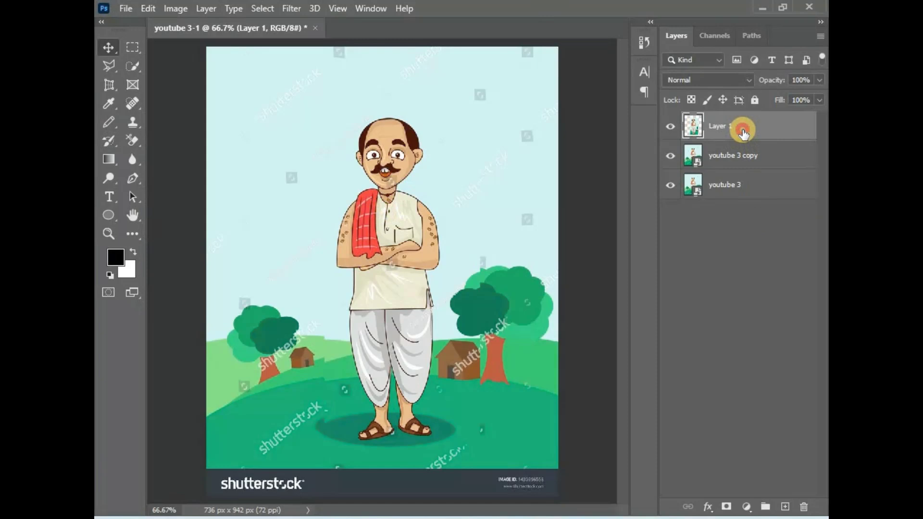
click(671, 126)
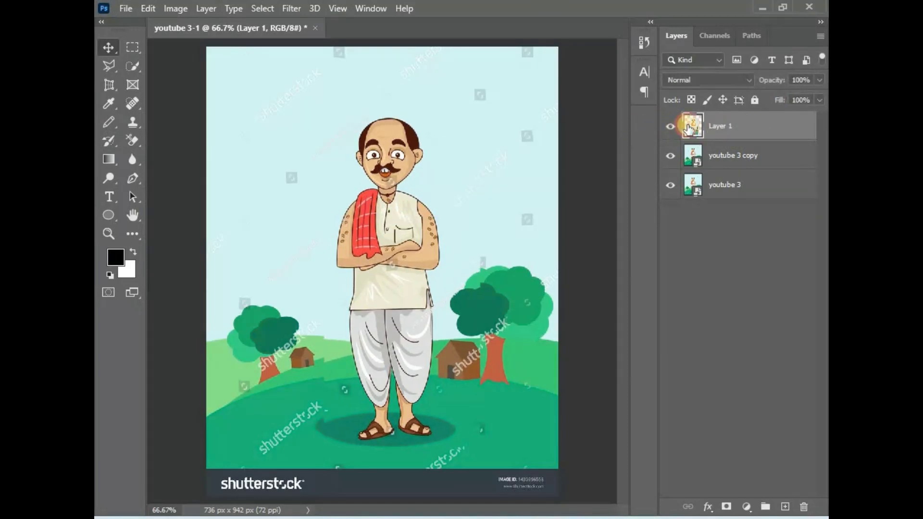
key(Delete)
click(717, 155)
click(726, 118)
click(735, 149)
click(732, 131)
click(730, 157)
click(730, 128)
click(729, 161)
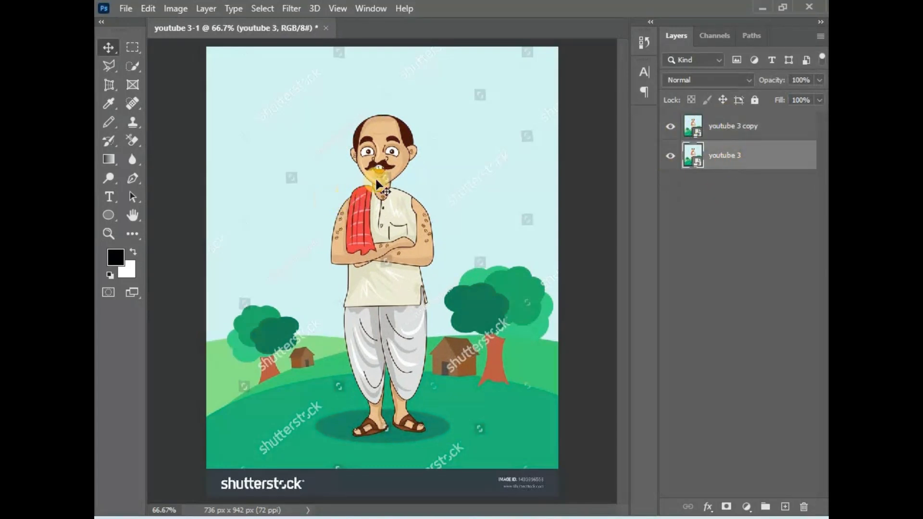
Step: Move the youtube 3 copy layer around with the Move tool, leaving it slightly to the right of the original picture
click(135, 48)
click(109, 48)
drag(385, 268, 526, 289)
click(273, 140)
drag(449, 301, 370, 206)
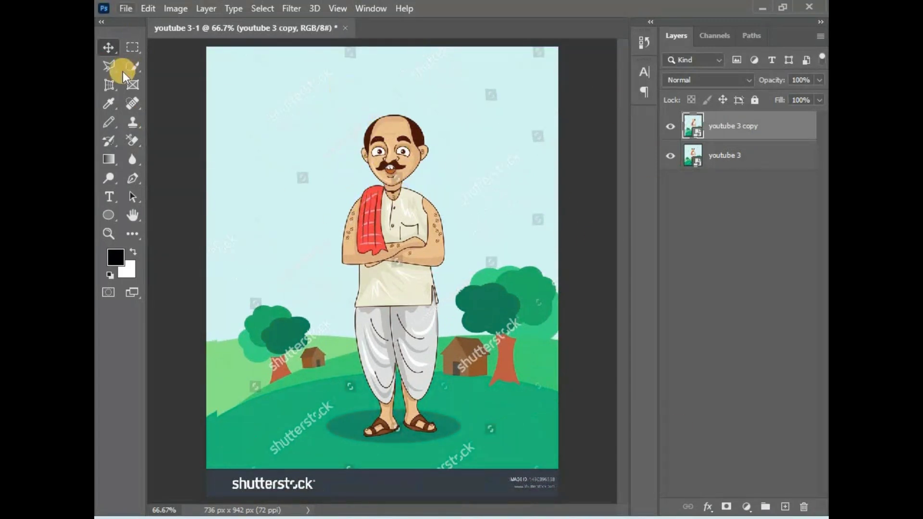
Step: Select the man's head and upper shirt with the Quick Selection tool and copy the selection to a new layer
click(131, 62)
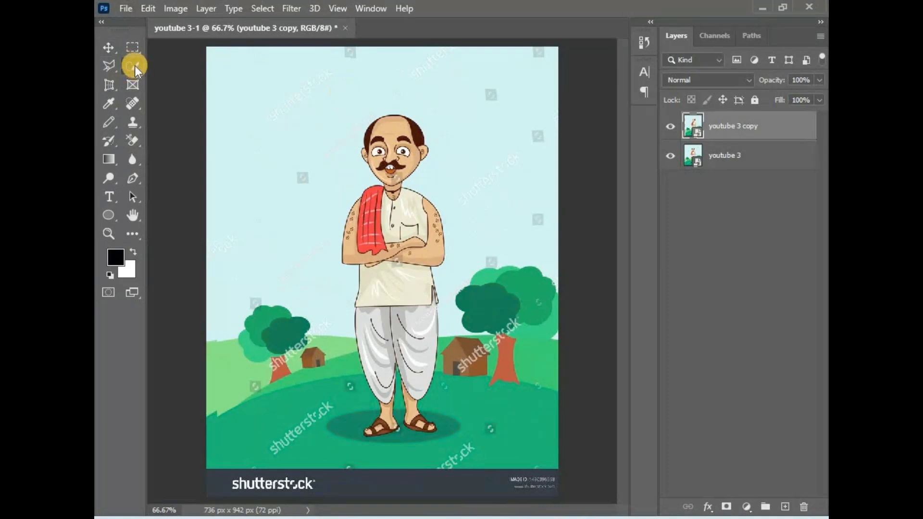
right_click(135, 67)
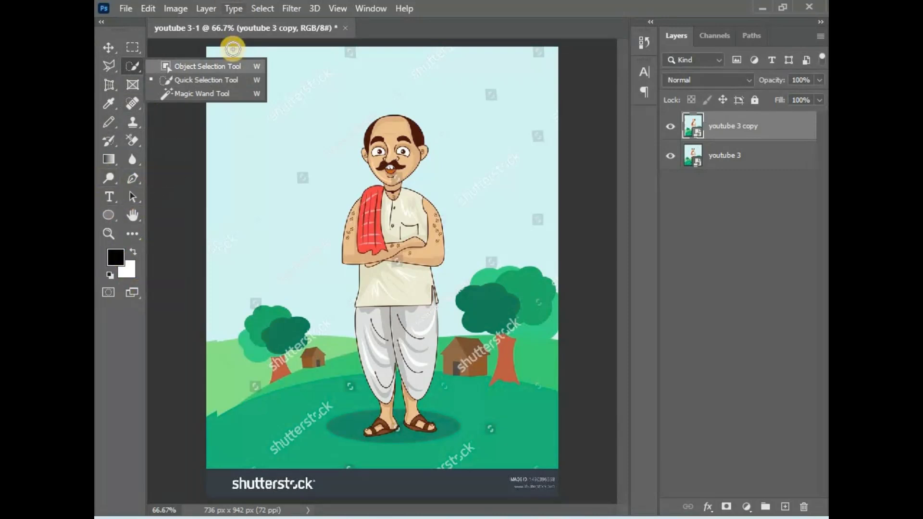
click(191, 67)
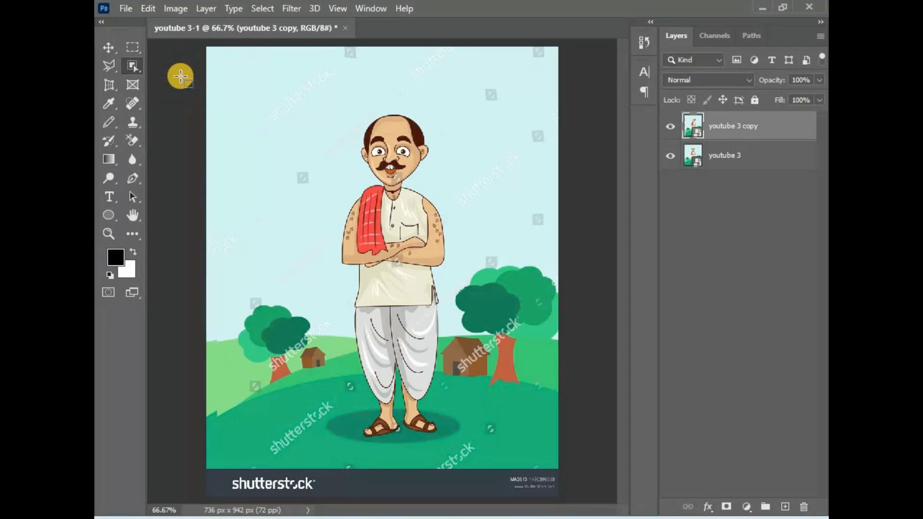
right_click(134, 66)
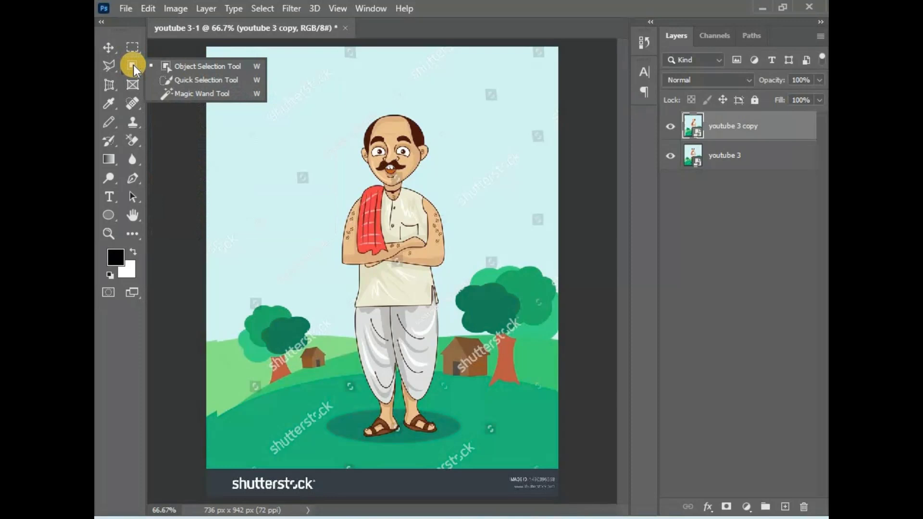
click(198, 81)
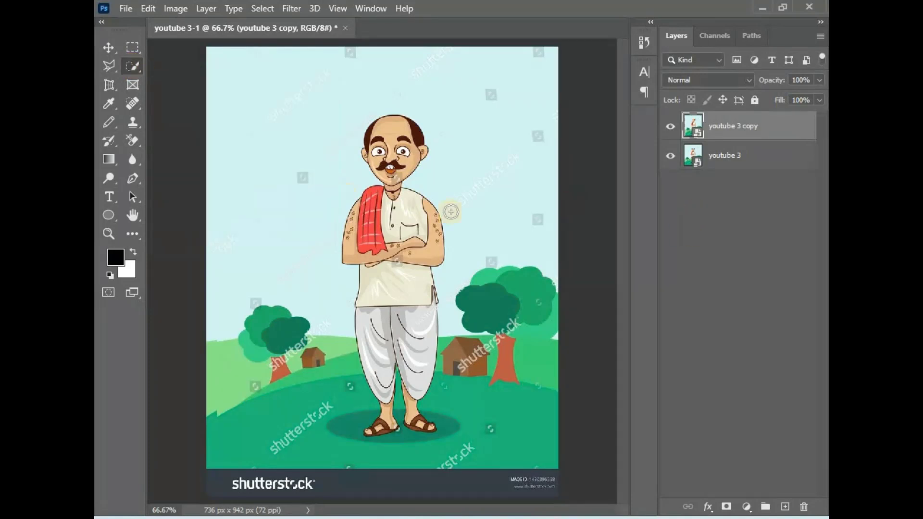
mouse_move(365, 135)
mouse_down()
mouse_move(380, 119)
mouse_move(413, 124)
mouse_move(420, 155)
mouse_move(392, 192)
mouse_move(374, 180)
mouse_move(357, 138)
mouse_move(369, 152)
mouse_move(388, 134)
mouse_up()
right_click(387, 133)
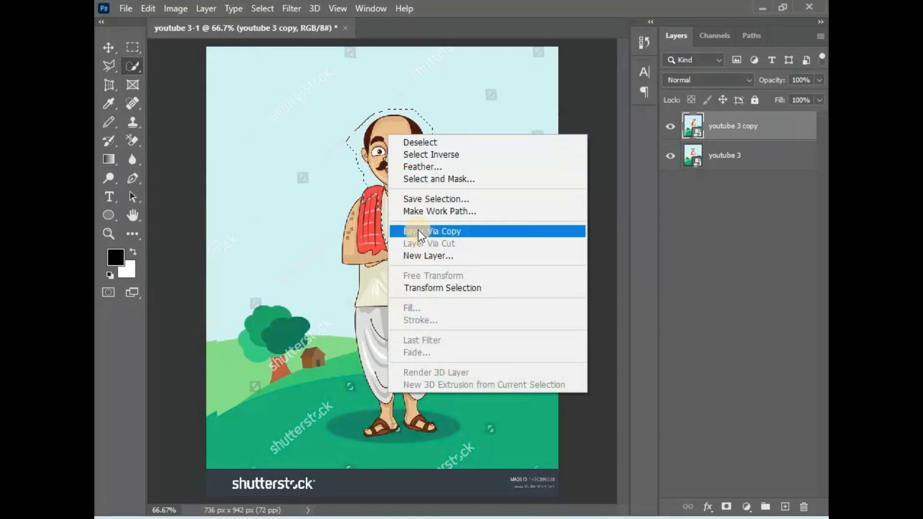
click(418, 230)
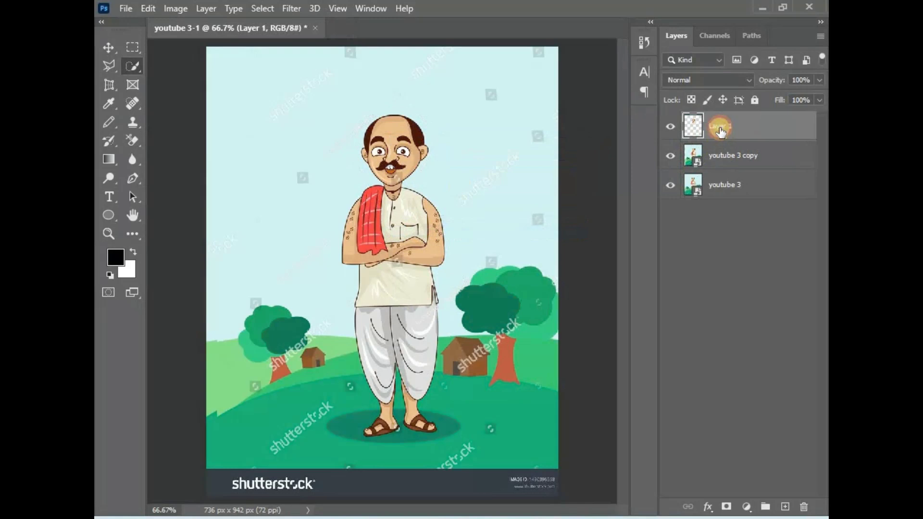
Step: Hide both youtube 3 layers to isolate the copied area, delete Layer 1, and show both picture layers again
click(670, 163)
click(670, 188)
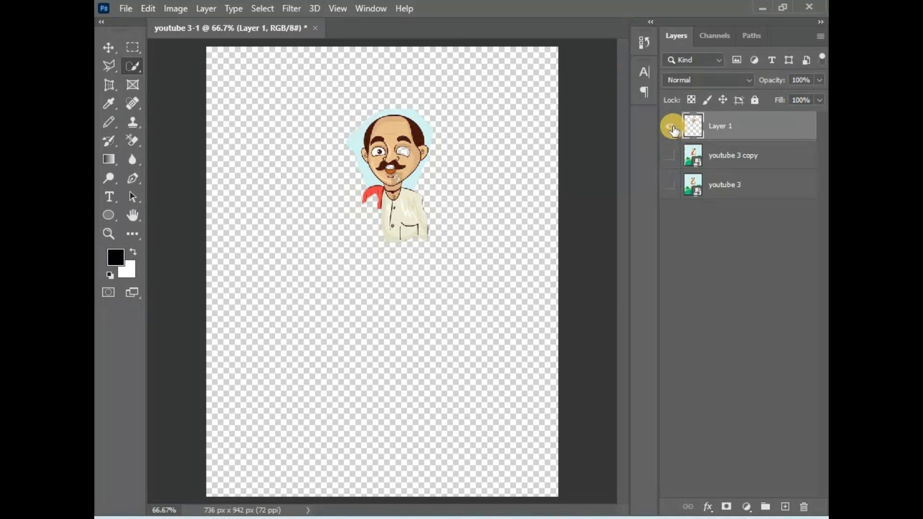
key(Delete)
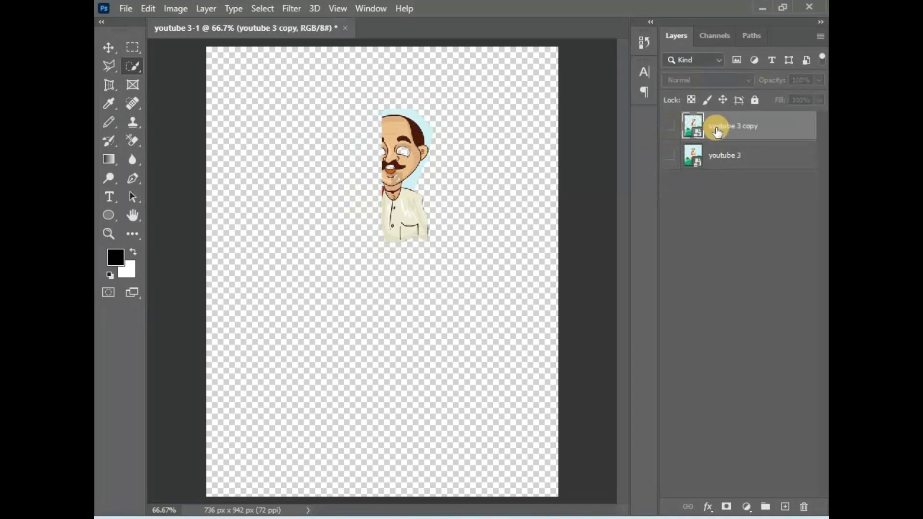
click(670, 126)
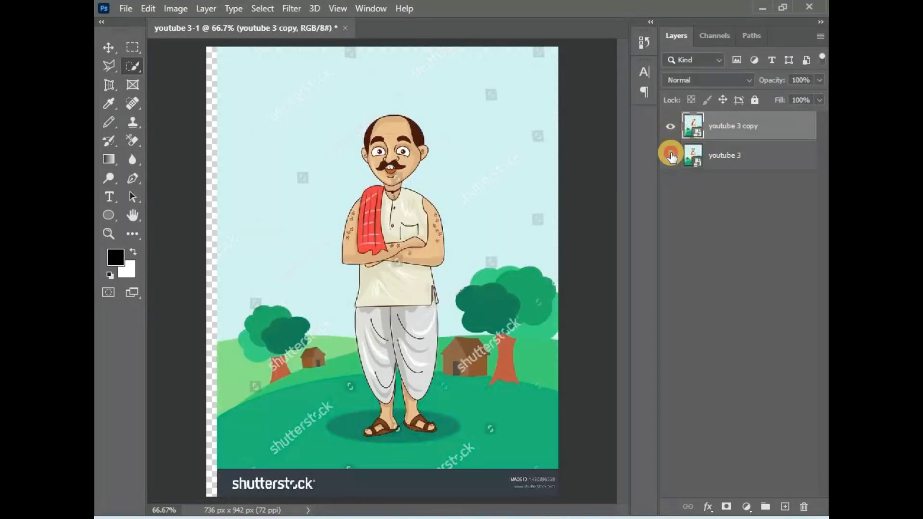
click(670, 156)
Step: Practise Magic Wand selections on the skin areas of the man's face and on the sky of the youtube 3 copy layer
drag(132, 66, 207, 95)
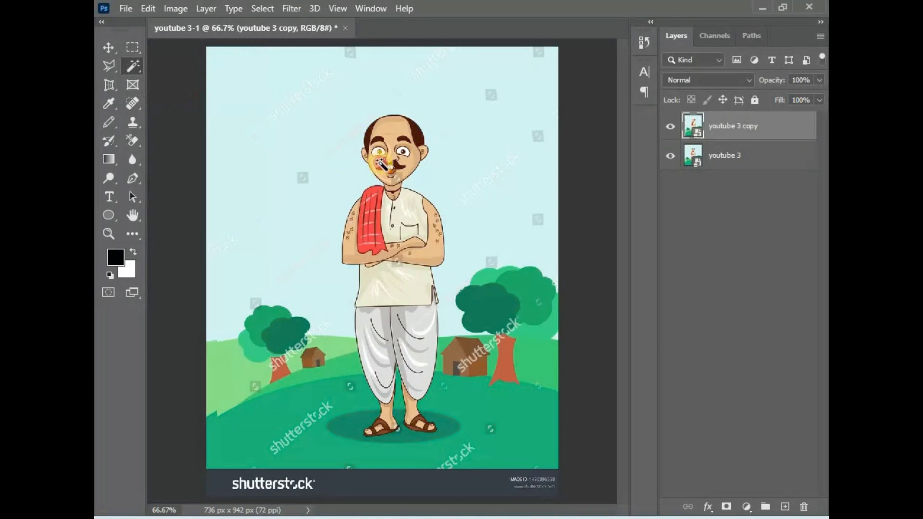
click(394, 185)
click(391, 184)
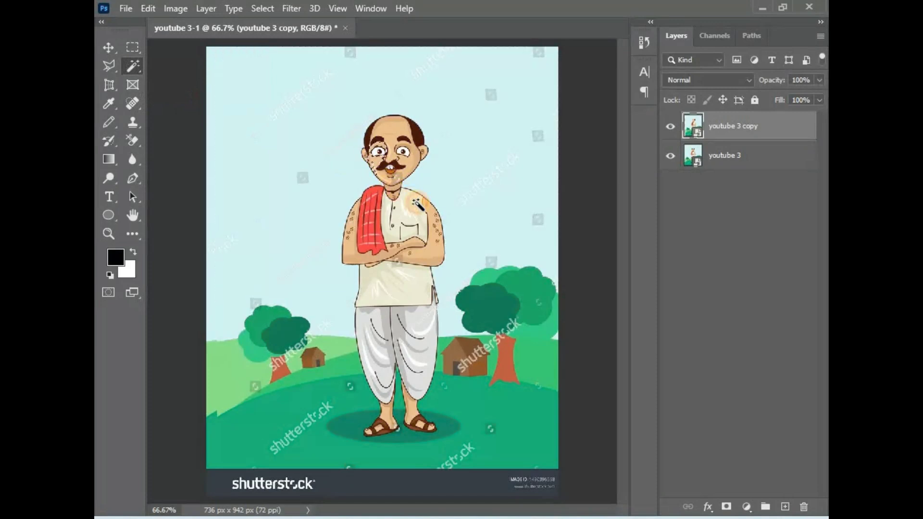
click(368, 150)
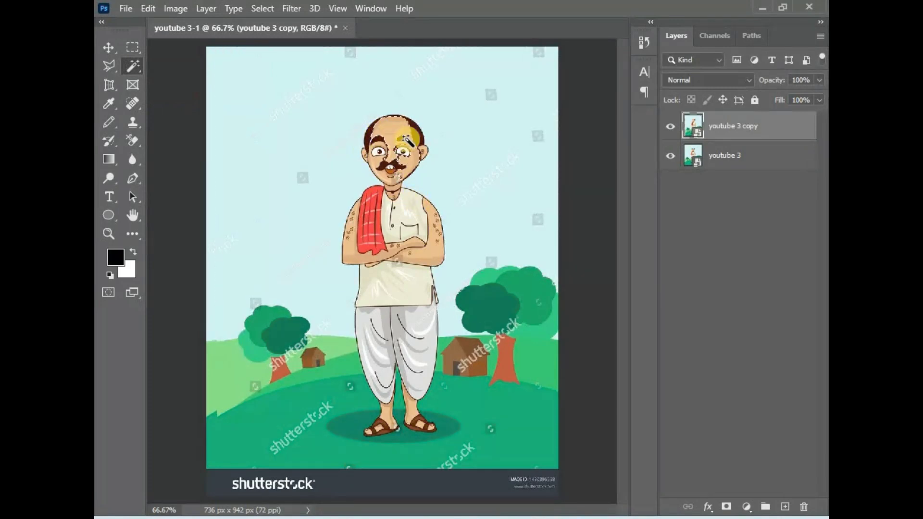
click(378, 159)
click(377, 160)
click(394, 127)
click(376, 158)
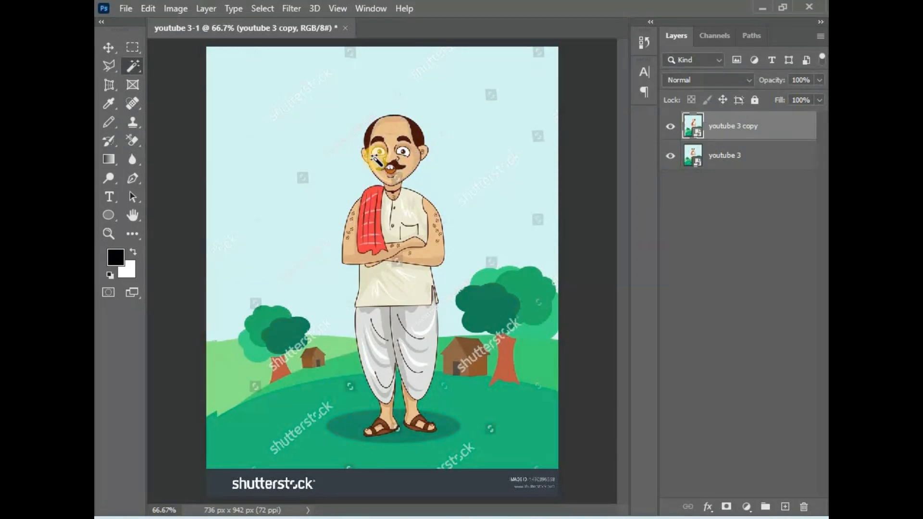
click(385, 175)
click(397, 130)
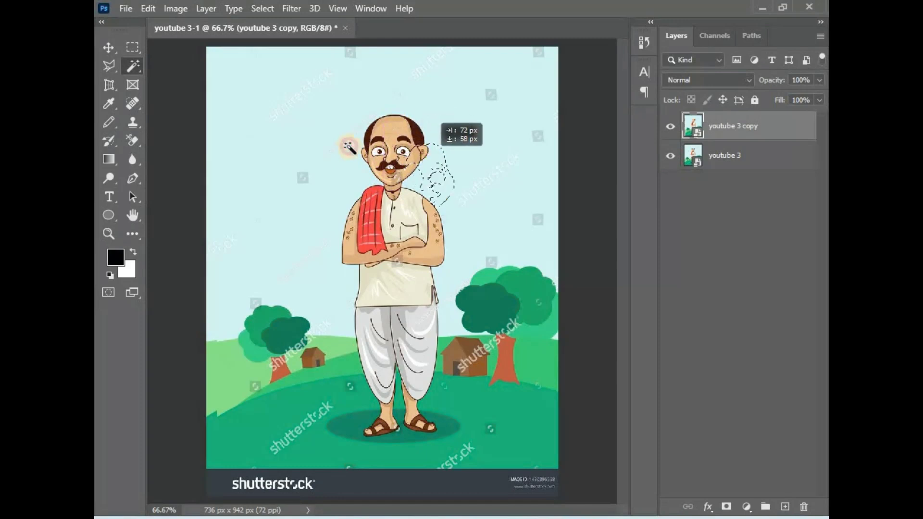
click(382, 129)
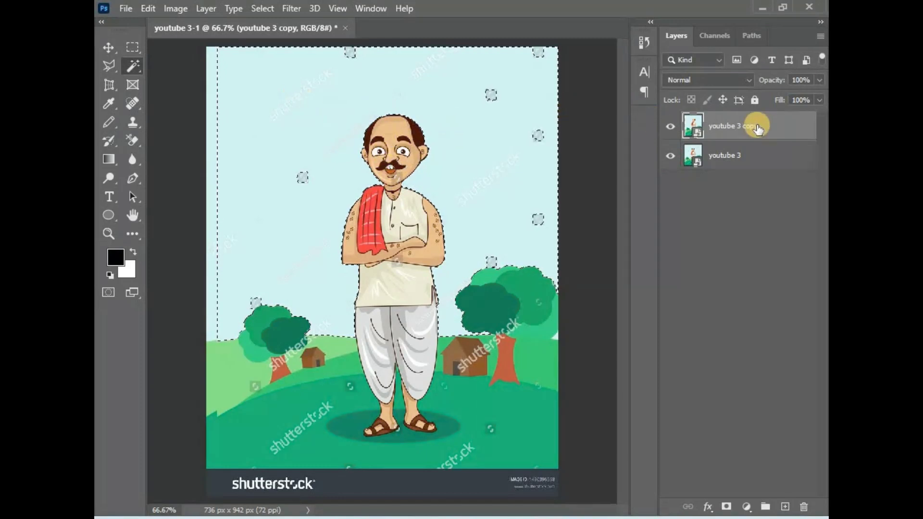
Step: Undo the Magic Wand selections on the youtube 3 copy layer
click(147, 9)
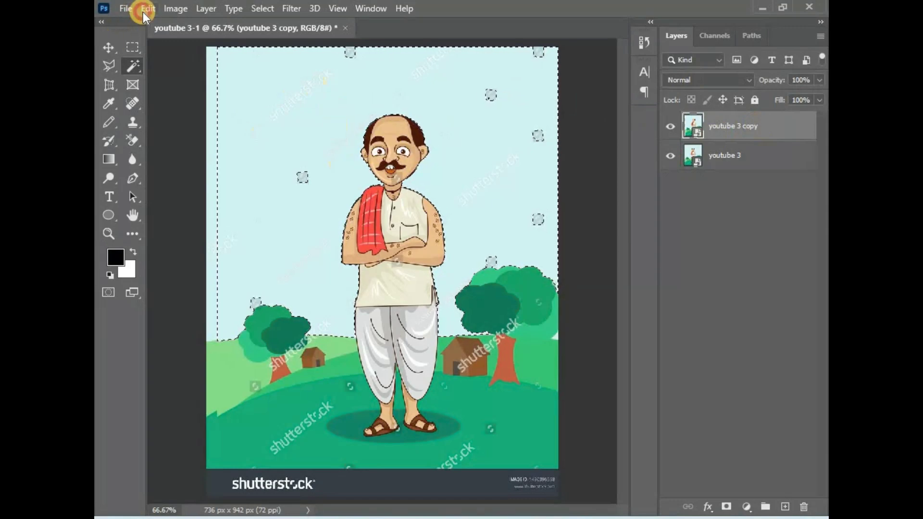
click(200, 26)
click(147, 8)
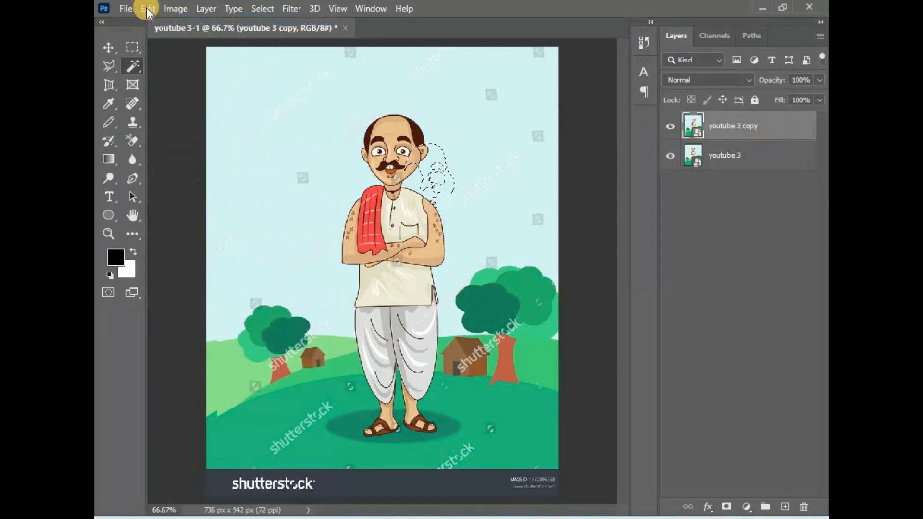
click(183, 21)
right_click(138, 68)
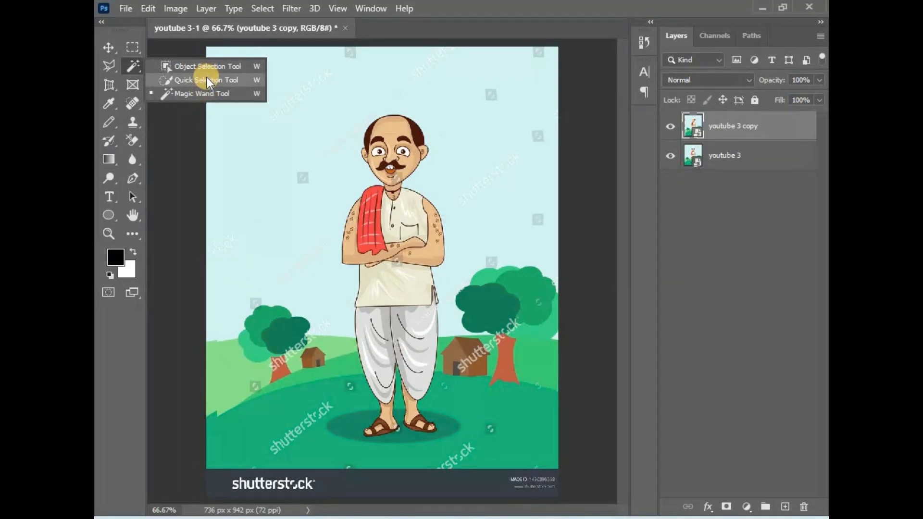
click(169, 123)
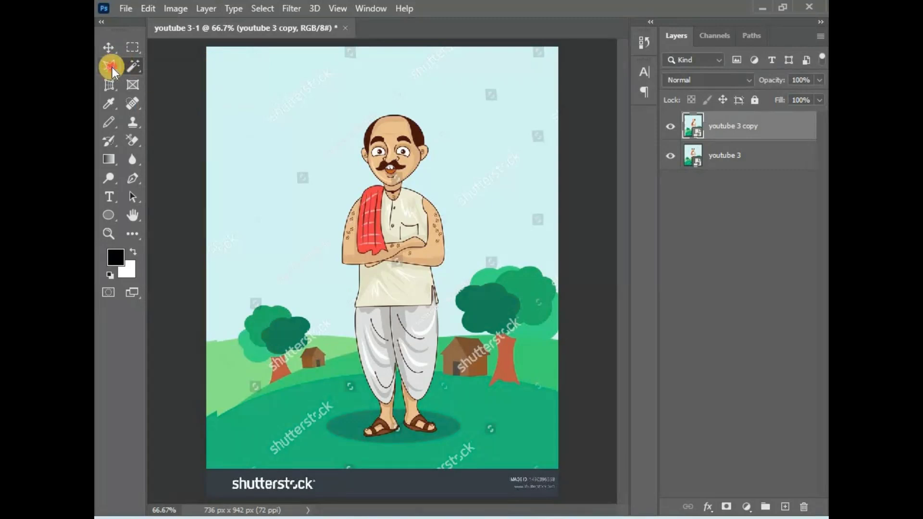
Step: Outline the man's head freehand with the Lasso tool and copy the selection to a new layer
click(111, 67)
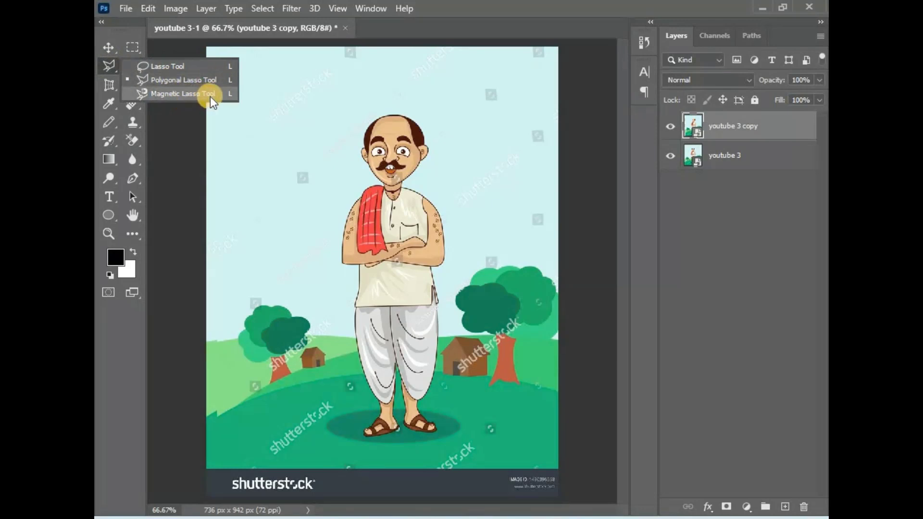
click(186, 65)
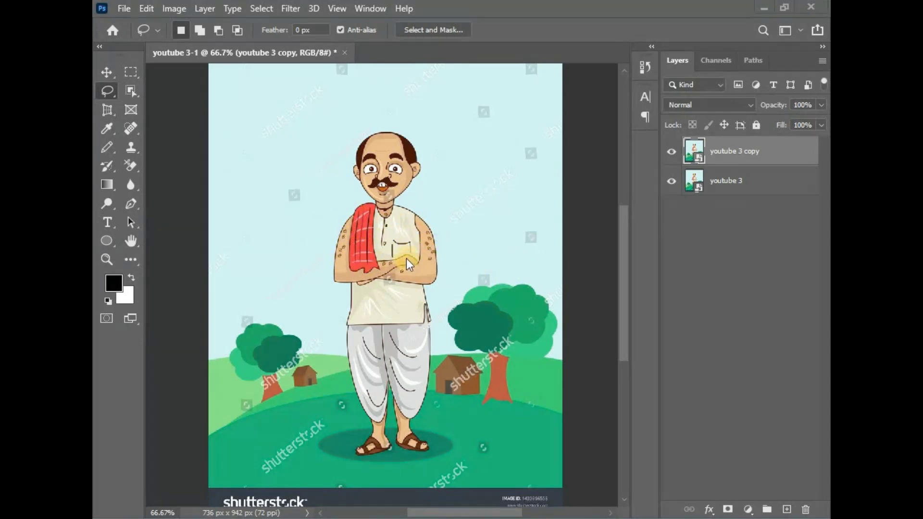
right_click(107, 91)
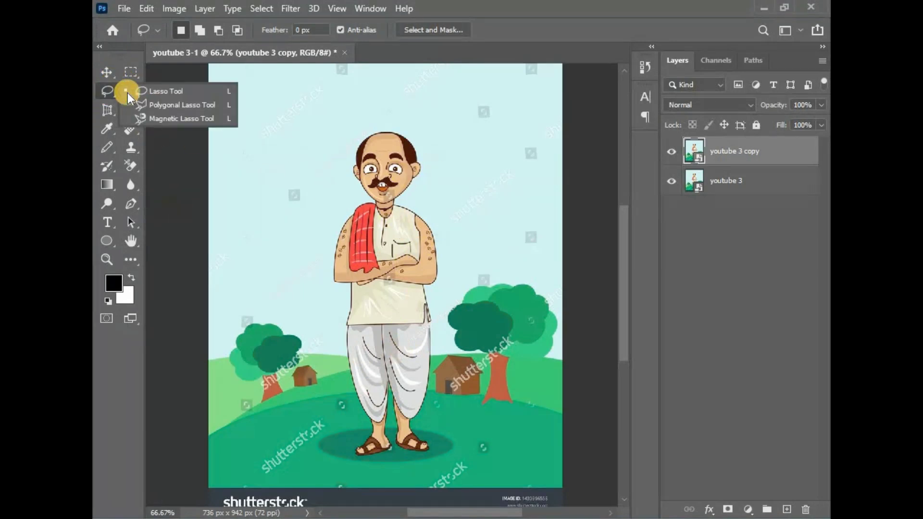
click(167, 91)
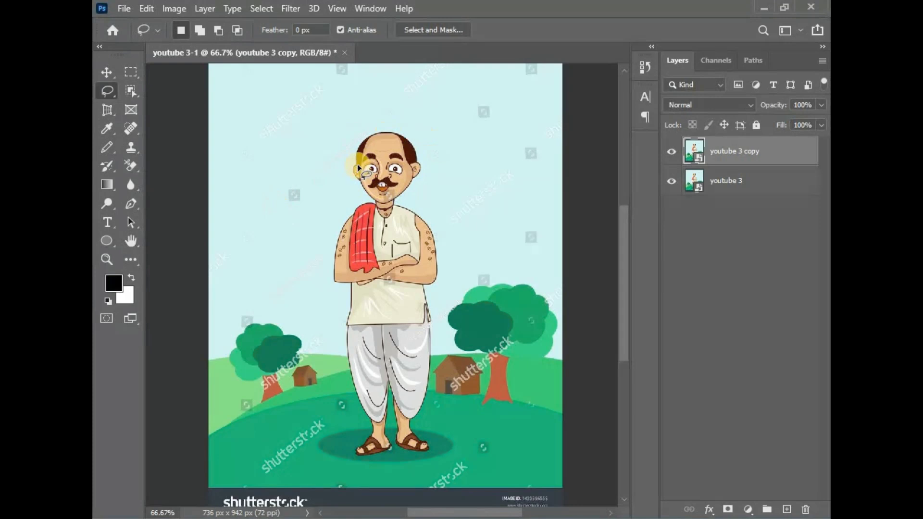
mouse_move(358, 158)
mouse_down()
mouse_move(399, 134)
mouse_move(419, 152)
mouse_move(423, 177)
mouse_move(418, 190)
mouse_move(373, 205)
mouse_move(357, 189)
mouse_move(356, 148)
mouse_up()
right_click(388, 156)
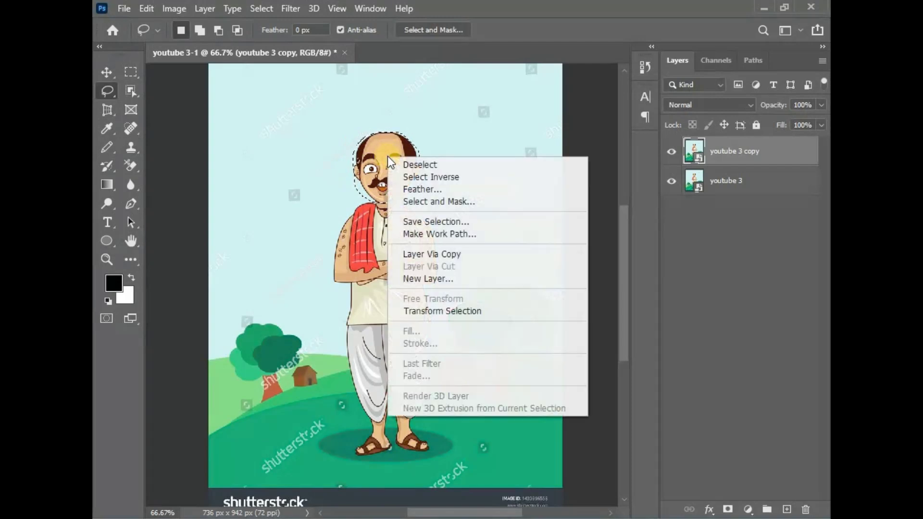
click(413, 254)
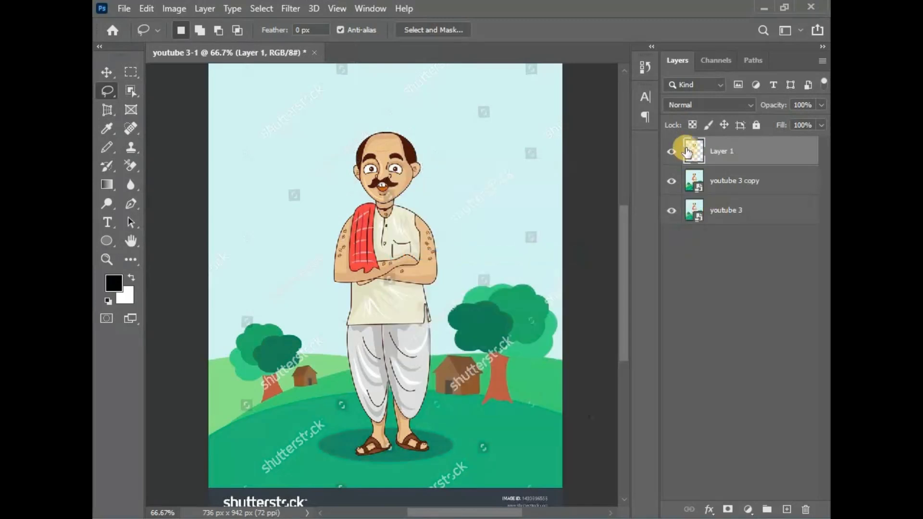
Step: Hide both youtube 3 layers to view the copied head alone, and show them again
click(671, 181)
click(672, 210)
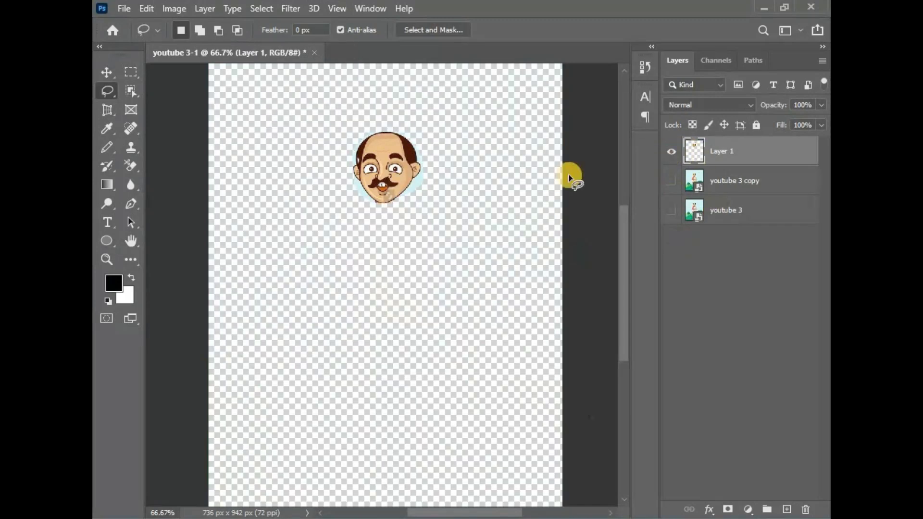
click(672, 181)
click(671, 210)
Step: Outline the man's head on Layer 1 with straight segments using the Polygonal Lasso tool
drag(103, 93, 183, 108)
click(356, 162)
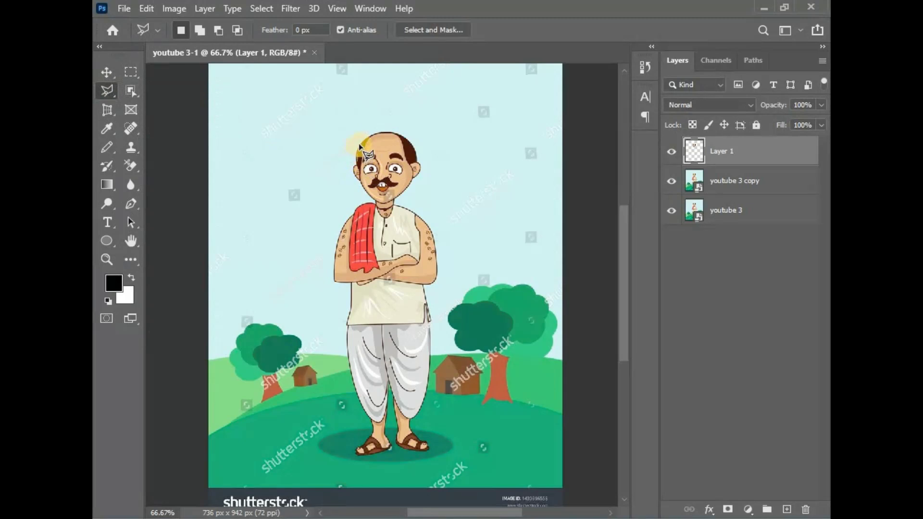
click(356, 163)
click(403, 135)
click(418, 158)
click(419, 175)
click(398, 192)
click(382, 201)
click(365, 188)
click(356, 177)
click(354, 163)
right_click(388, 163)
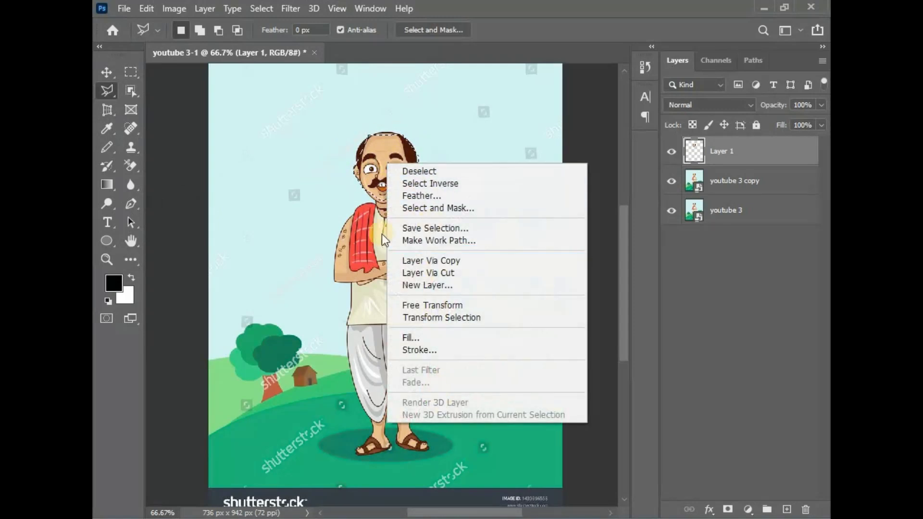
click(348, 158)
Step: Trace the man's head on Layer 1 with the Magnetic Lasso tool and cut the selection to a new layer
right_click(107, 90)
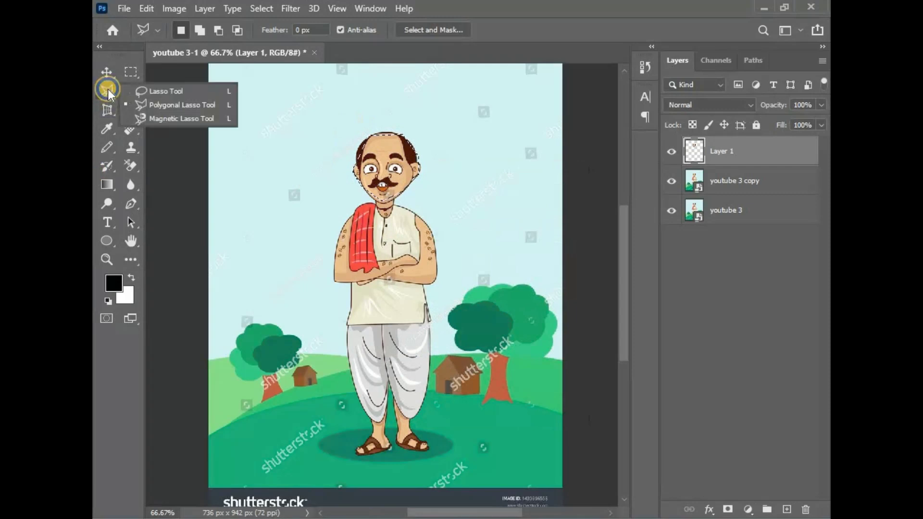
click(197, 119)
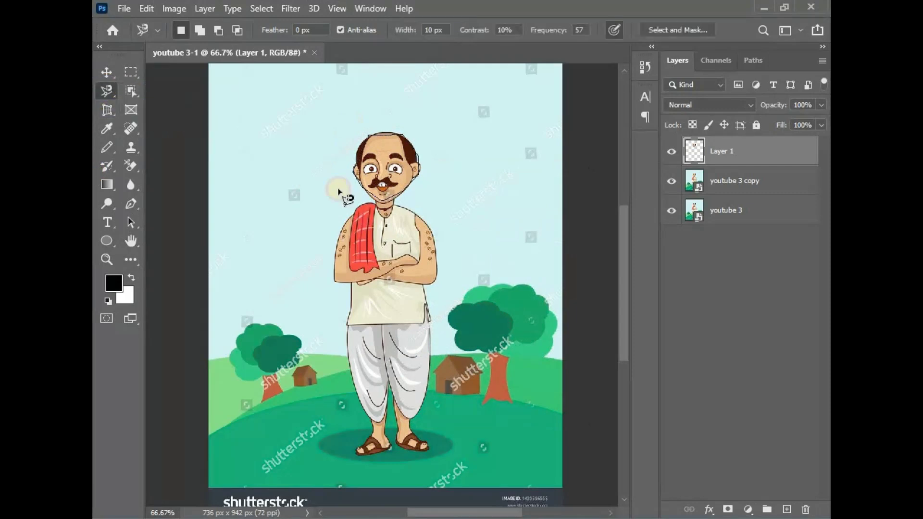
click(342, 188)
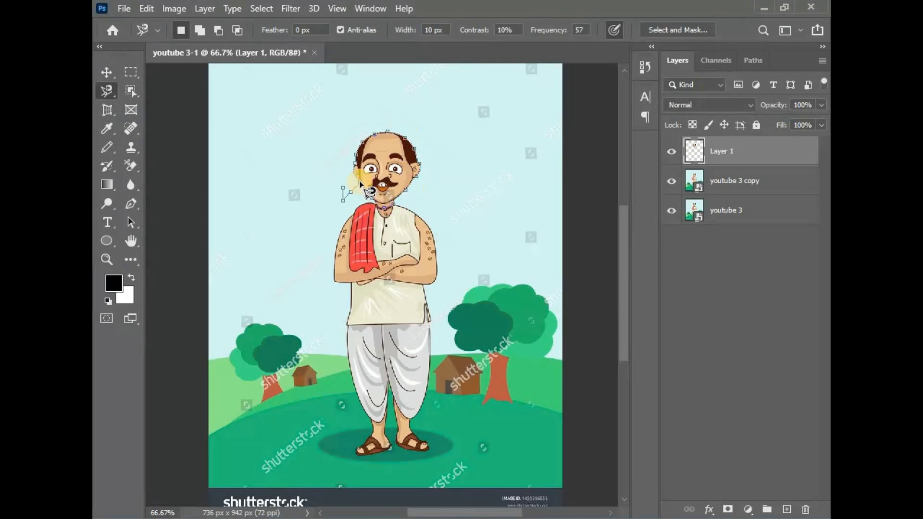
double_click(360, 184)
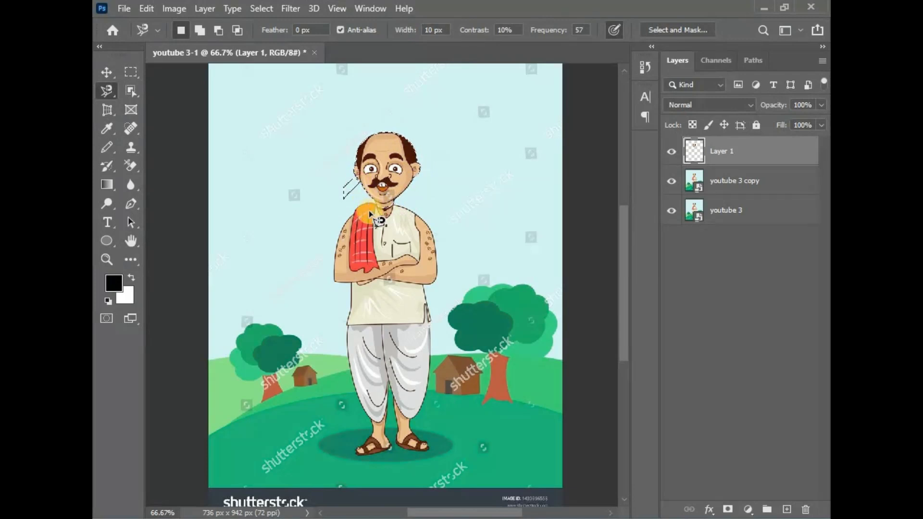
right_click(380, 153)
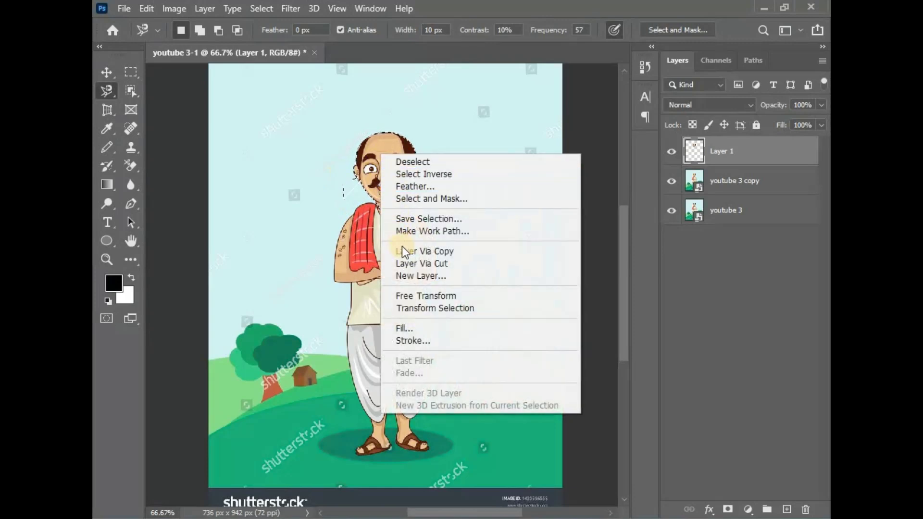
click(411, 264)
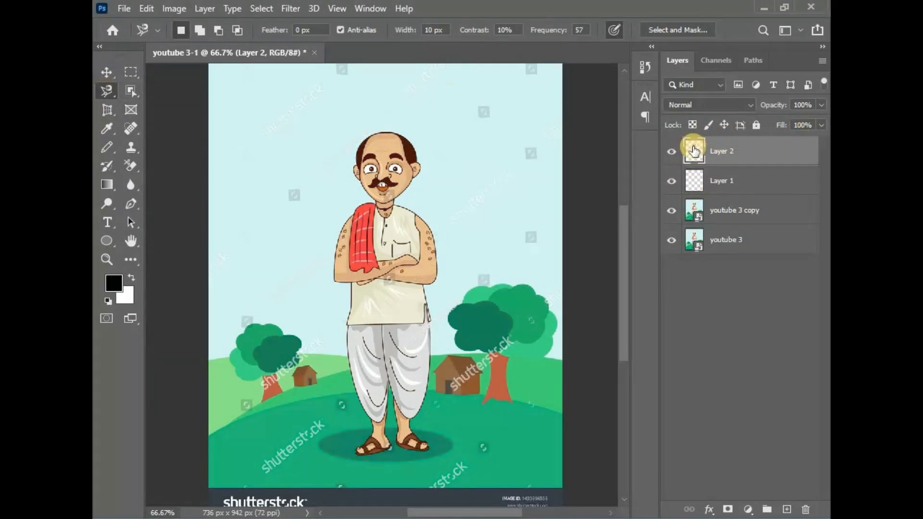
Step: Hide the youtube 3 copy and youtube 3 layers to view the cut-out head on its own, and show them again
click(671, 152)
click(673, 165)
click(671, 210)
click(671, 240)
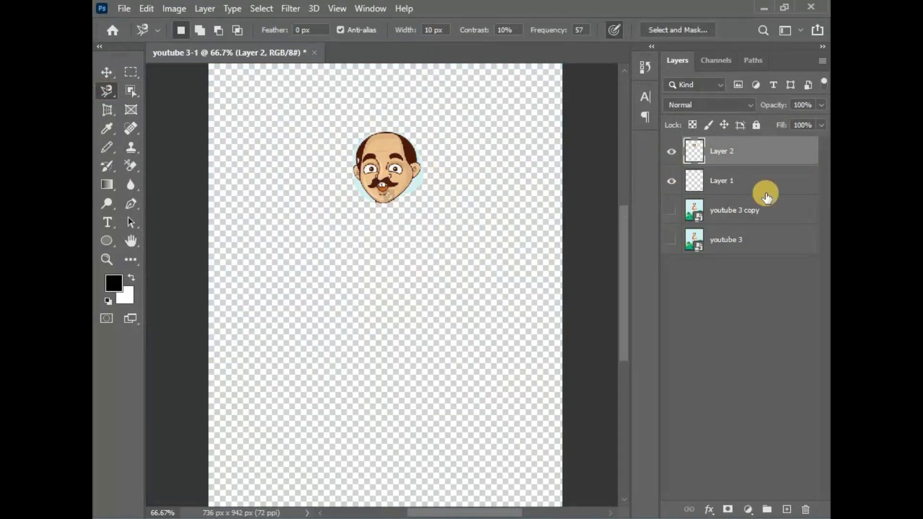
click(672, 210)
click(672, 240)
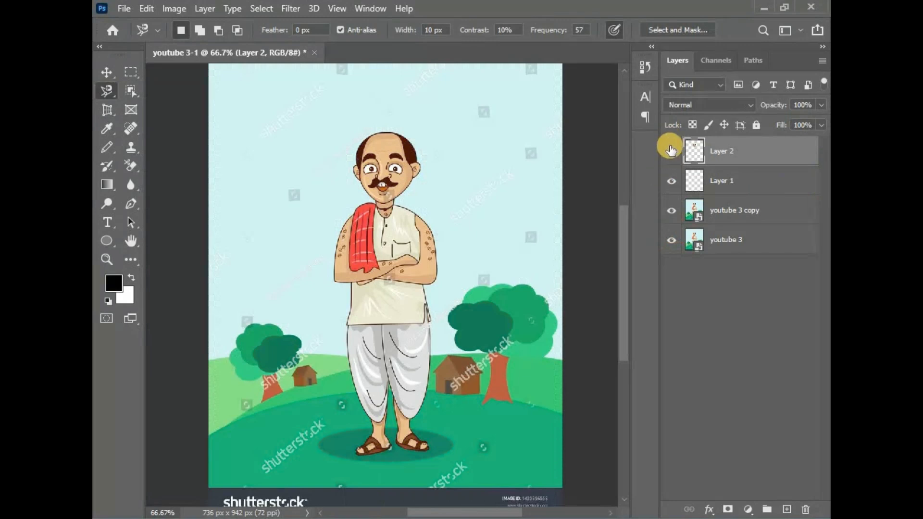
Step: Delete Layer 2 and Layer 1 so only the two youtube 3 layers are left
click(694, 153)
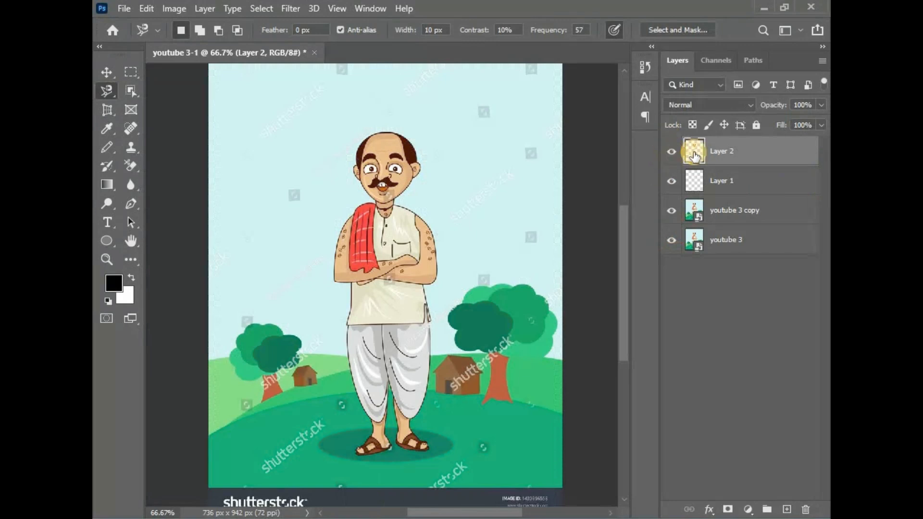
key(ctrl+e)
key(Delete)
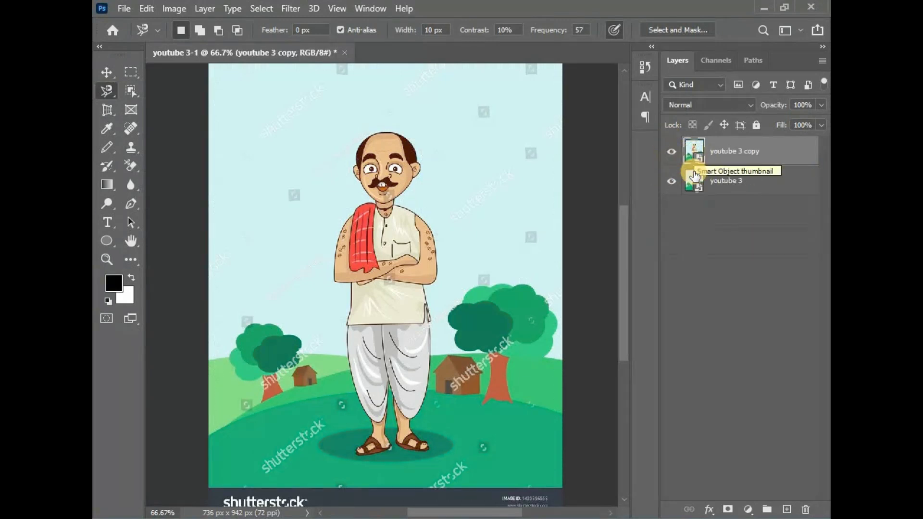
Step: Hide the youtube 3 copy layer and draw a tall rectangular frame around the man on the youtube 3 layer with the Frame tool
click(126, 112)
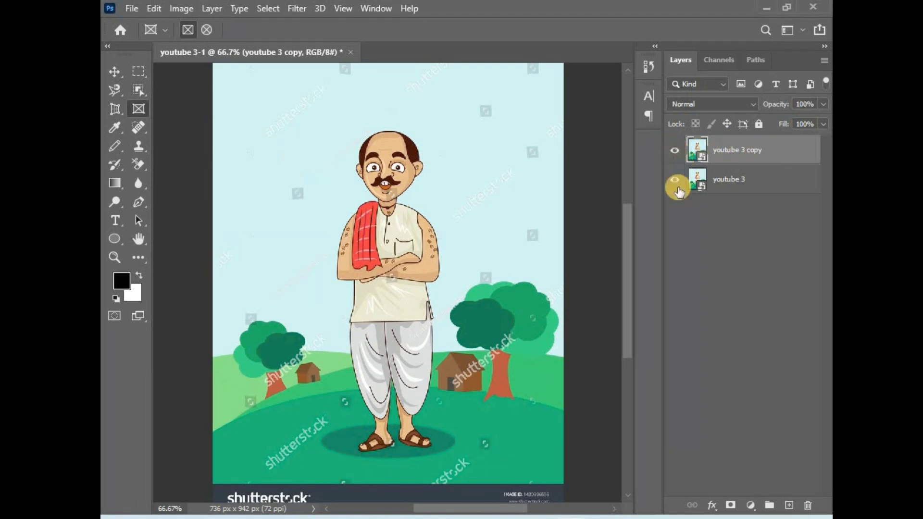
click(676, 154)
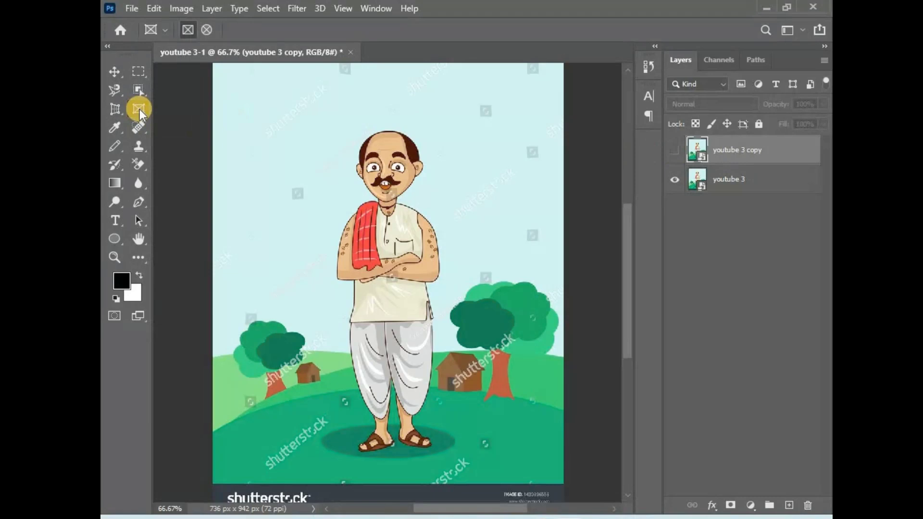
drag(313, 117, 476, 463)
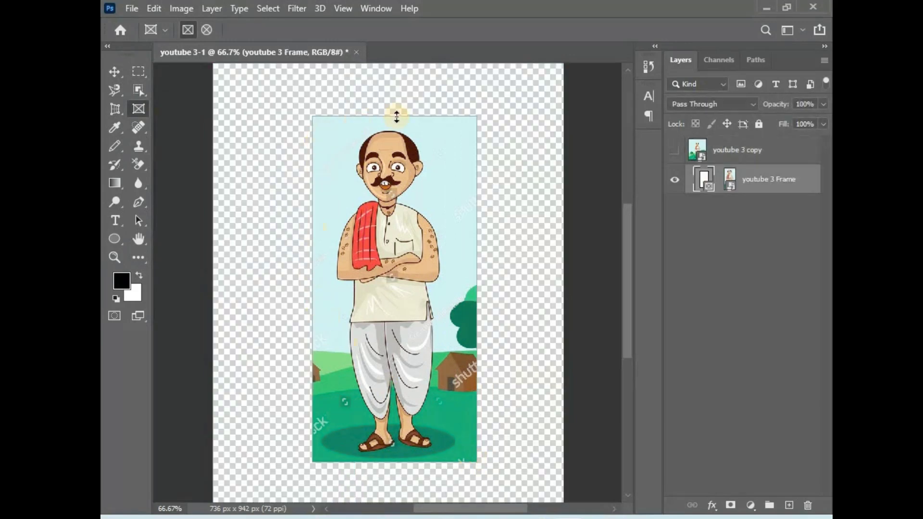
Step: Slide the picture sideways inside the frame to change which part of the scene the frame shows
drag(397, 310, 538, 318)
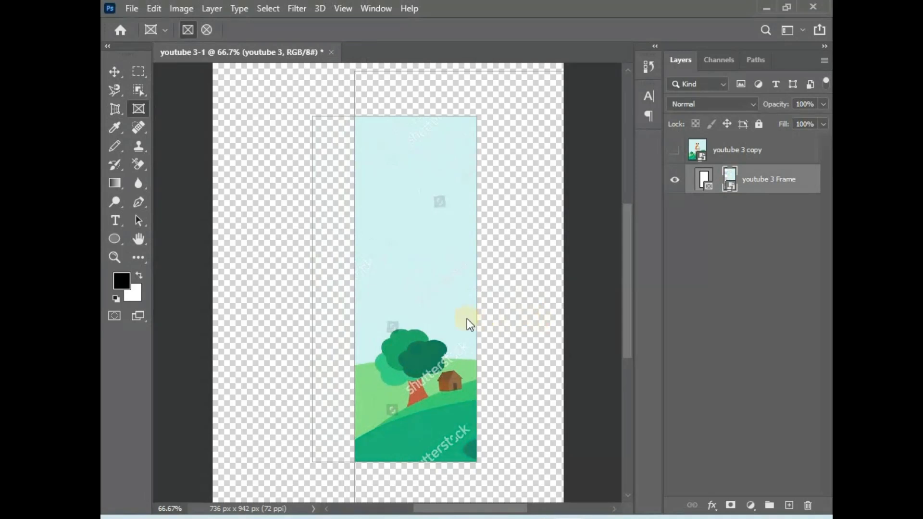
drag(404, 316, 327, 312)
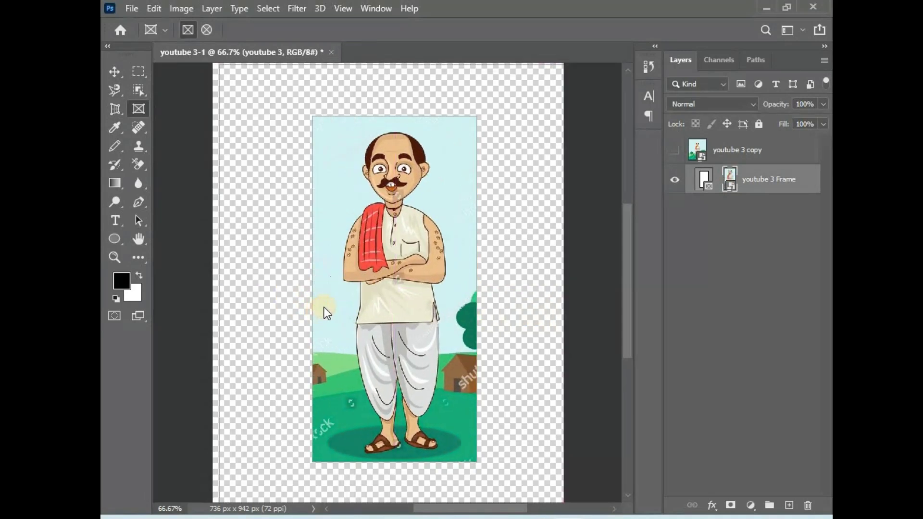
drag(426, 310, 308, 303)
drag(452, 301, 509, 305)
Step: Select the frame itself and move it together with its picture to a different place on the canvas
click(448, 302)
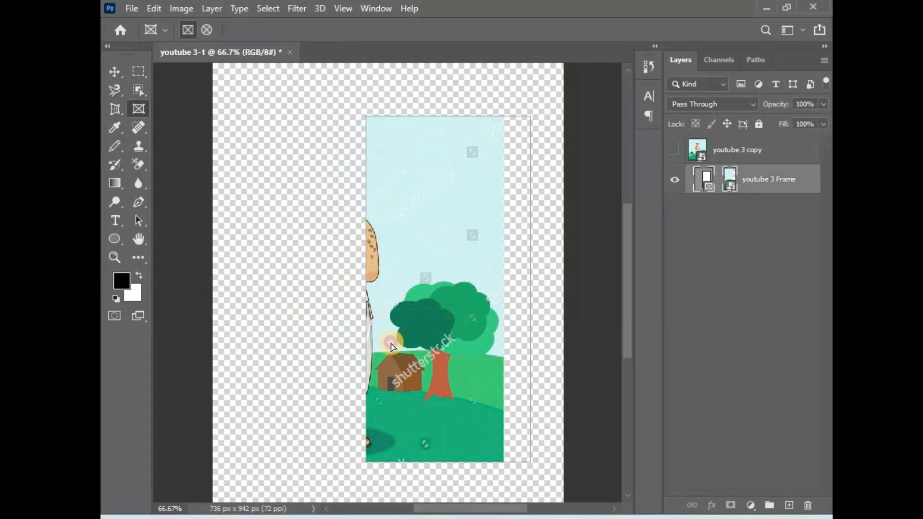
drag(391, 344, 342, 328)
drag(393, 353, 381, 356)
drag(419, 319, 409, 347)
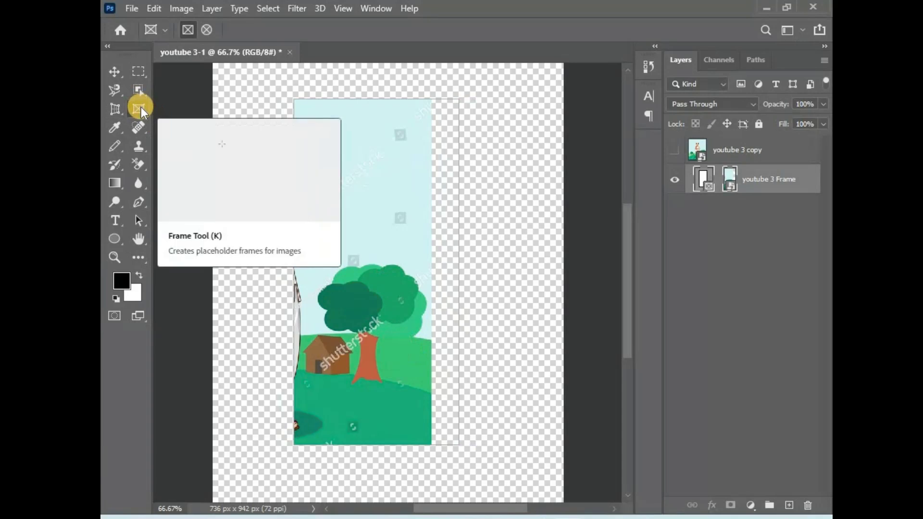
drag(410, 322, 441, 321)
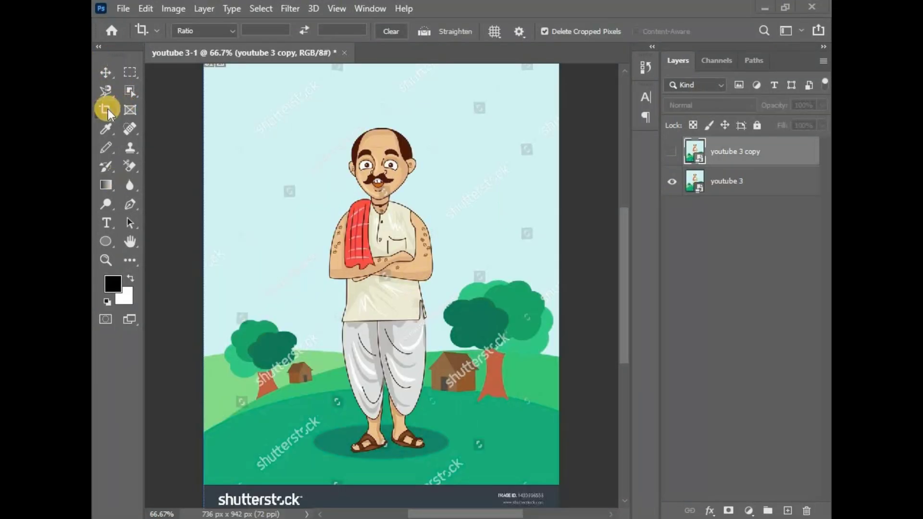
Step: Crop the picture tightly around the man with the Crop tool by pulling in all four edges, and apply the crop
right_click(107, 110)
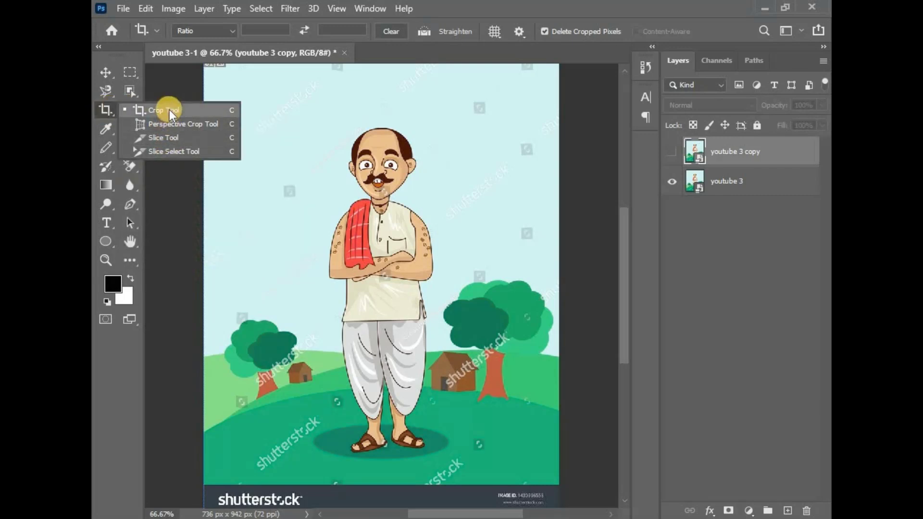
click(104, 109)
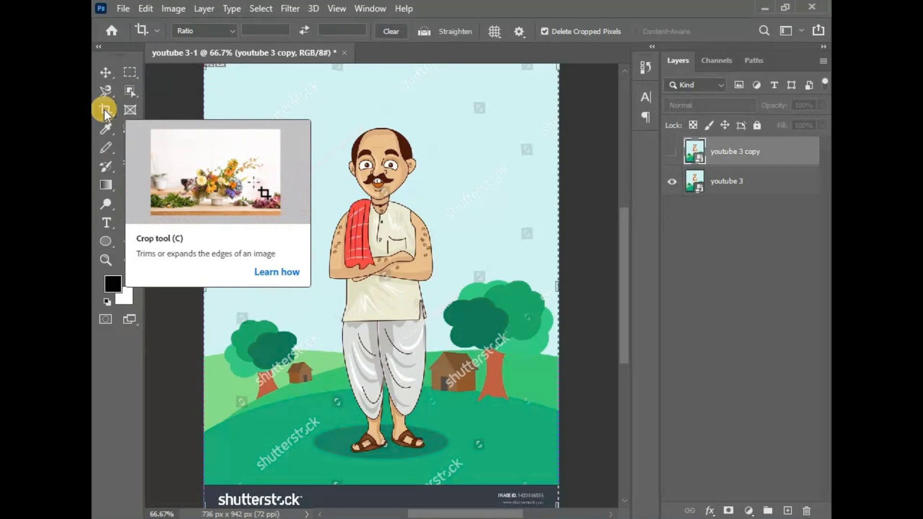
click(104, 109)
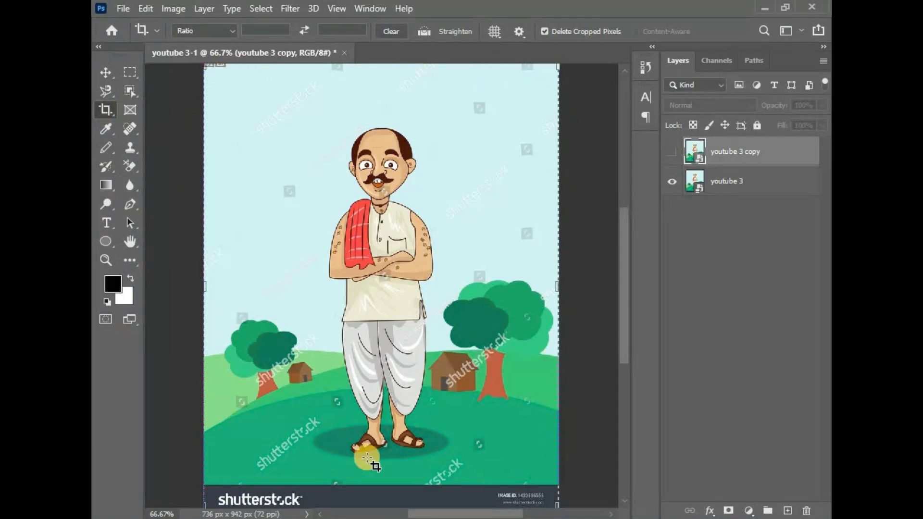
scroll(363, 455, down, 2)
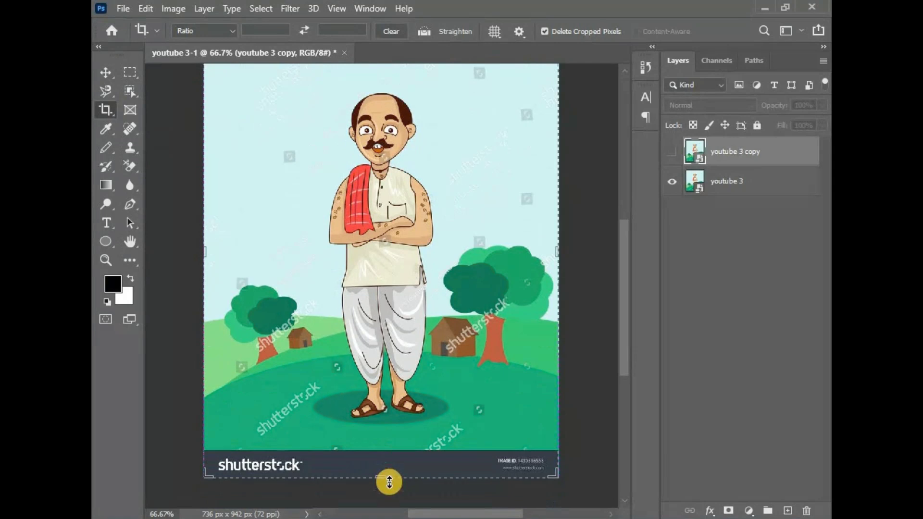
drag(381, 477, 392, 448)
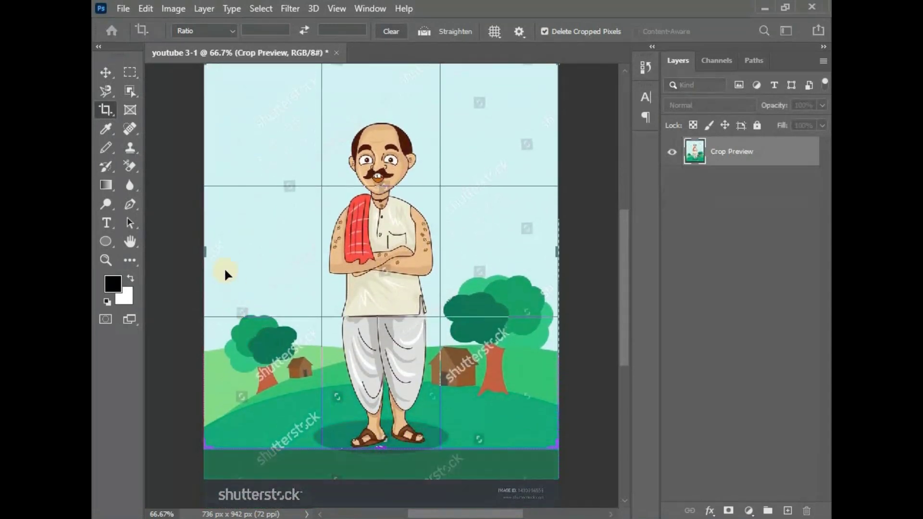
drag(206, 249, 267, 257)
drag(495, 253, 395, 247)
drag(381, 68, 380, 100)
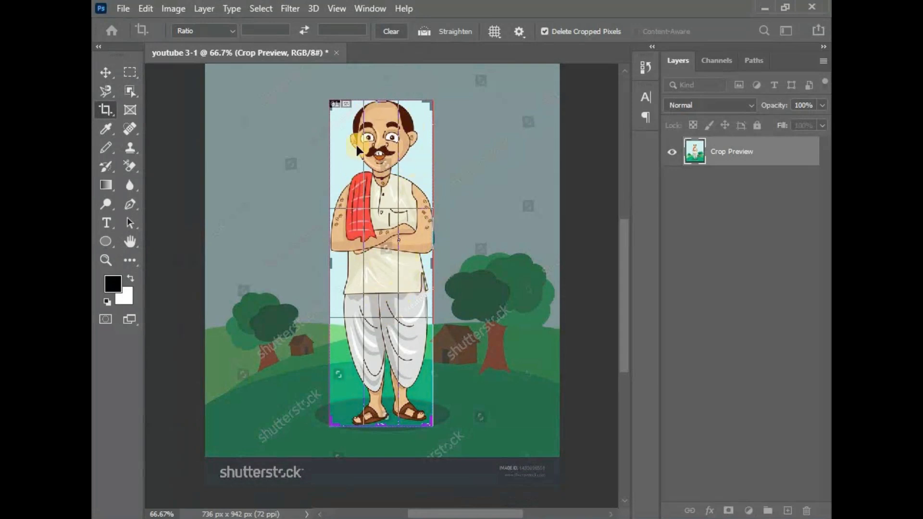
right_click(366, 206)
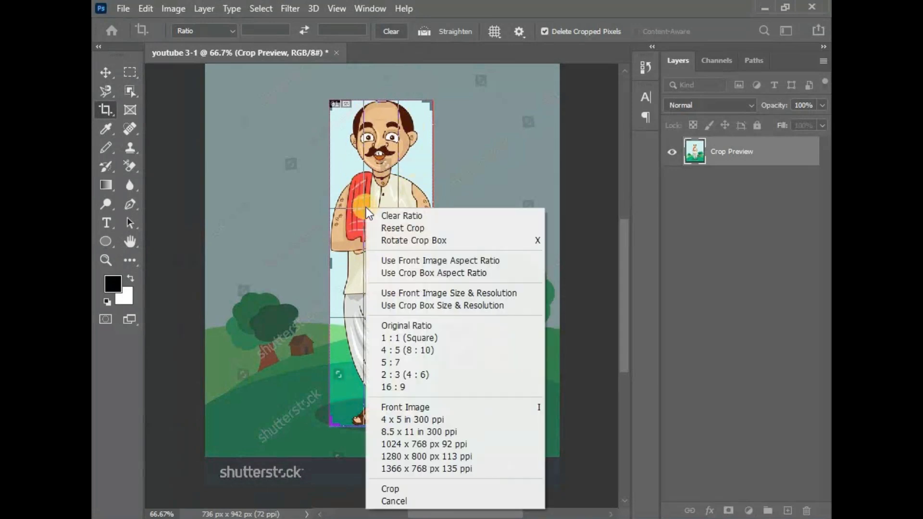
click(407, 488)
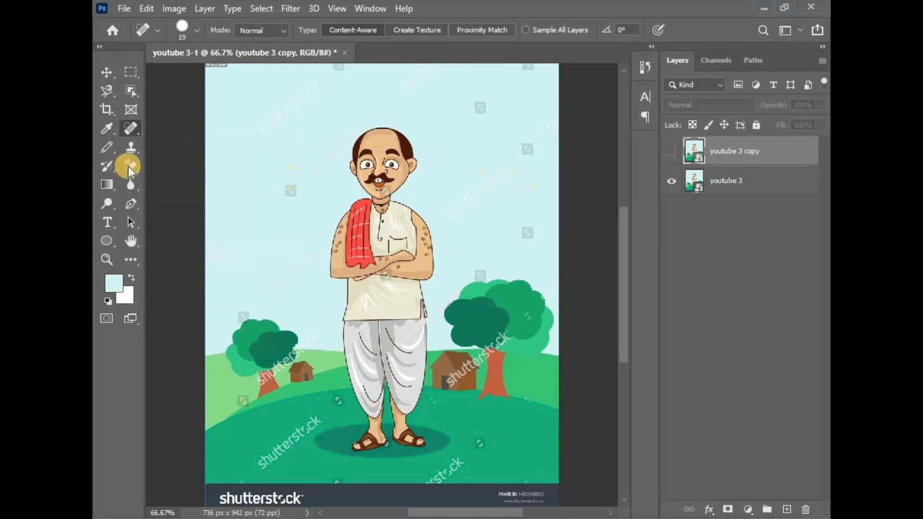
Step: Sample colours from the picture with the Eyedropper, ending with the red of the man's shoulder cloth as the foreground colour
click(109, 132)
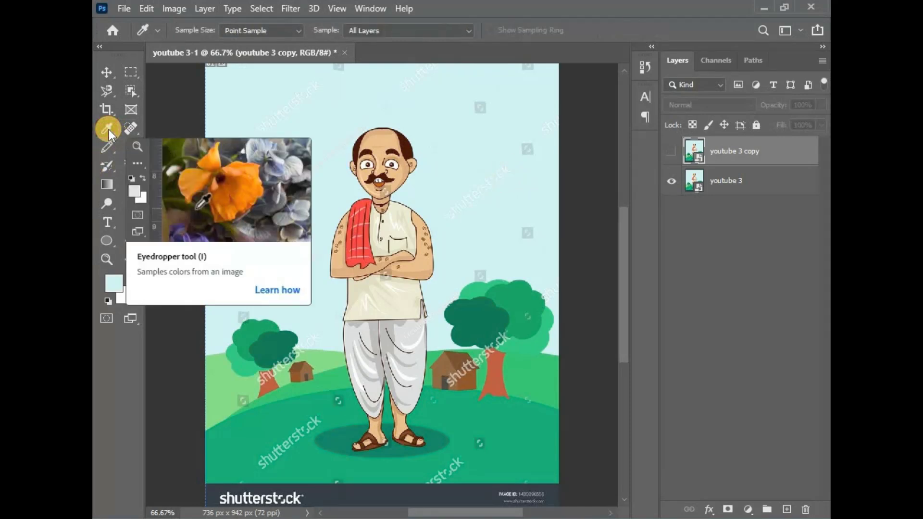
click(529, 170)
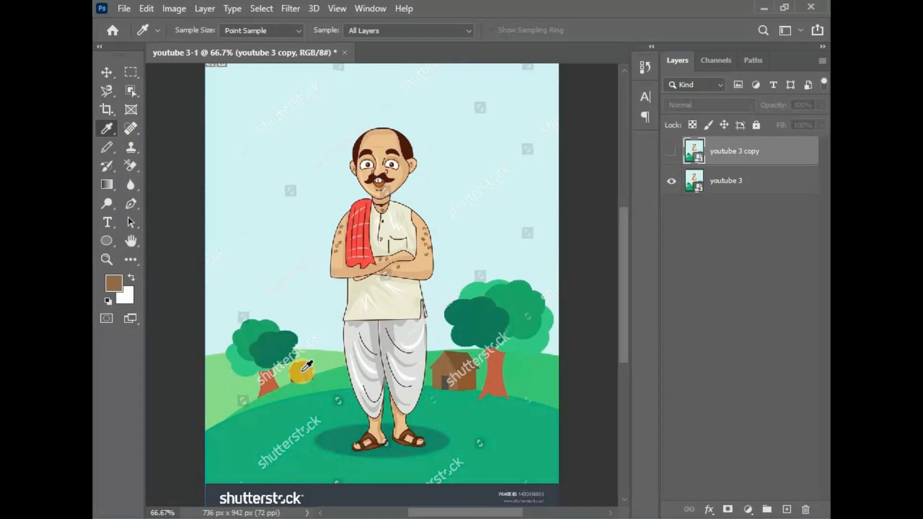
click(362, 239)
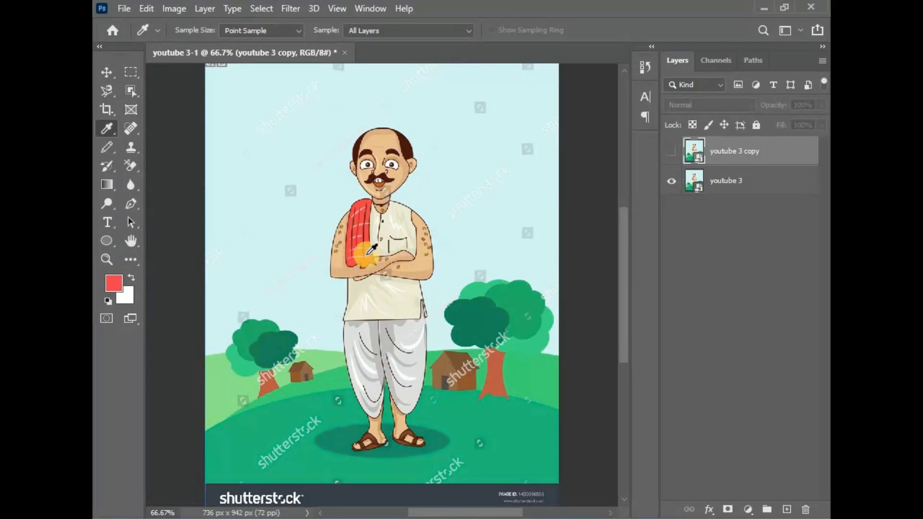
Step: Choose the Spot Healing Brush tool
click(130, 128)
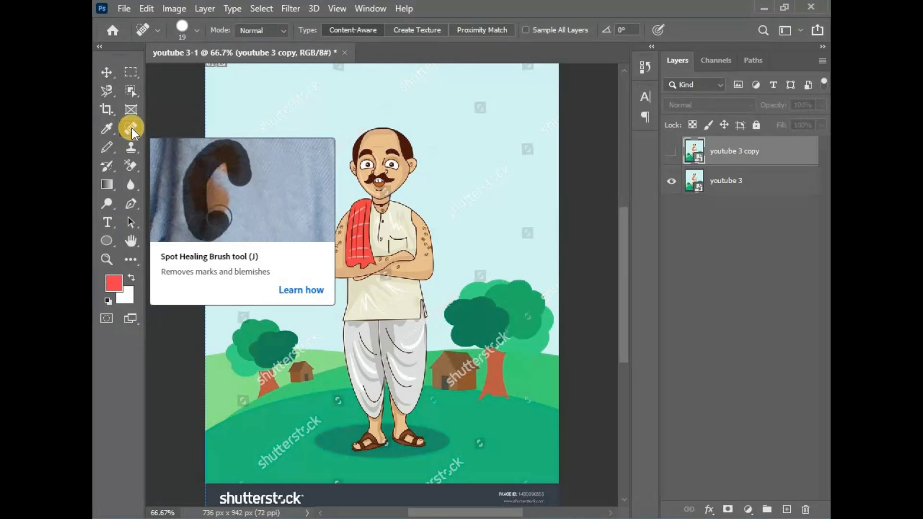
right_click(131, 128)
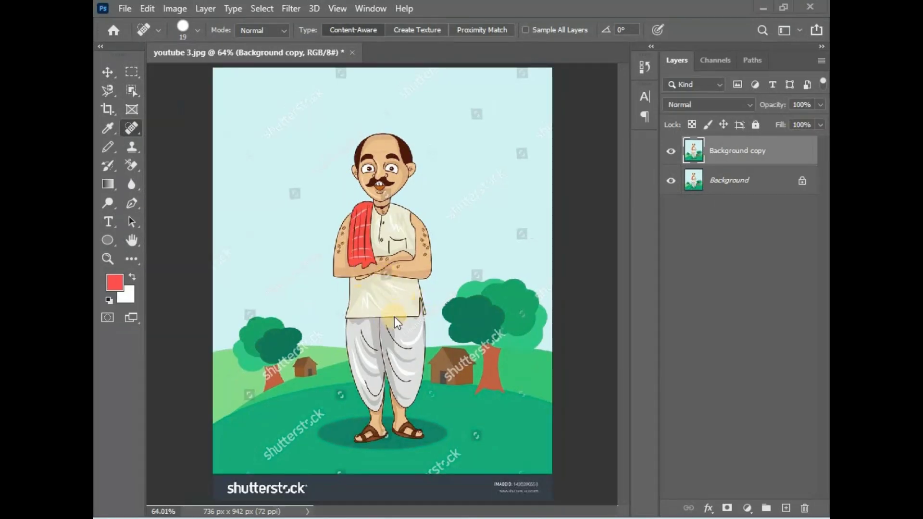
click(125, 9)
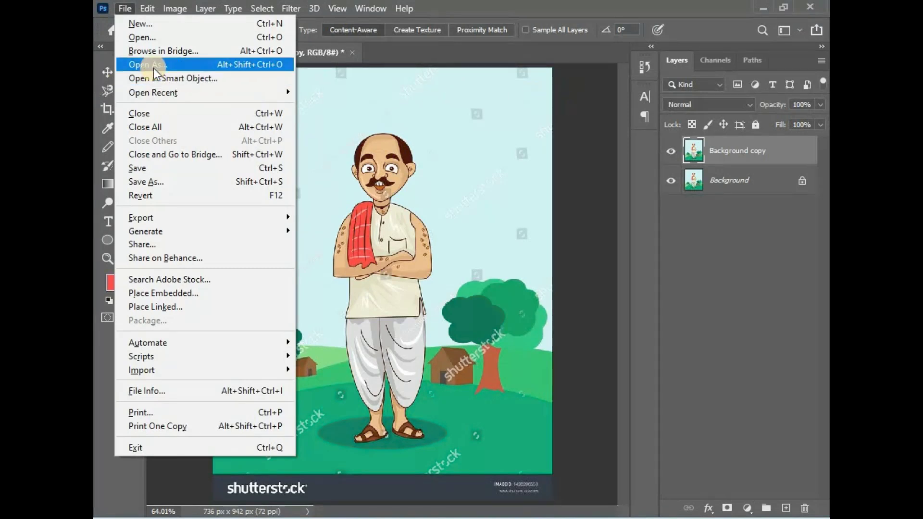
click(153, 39)
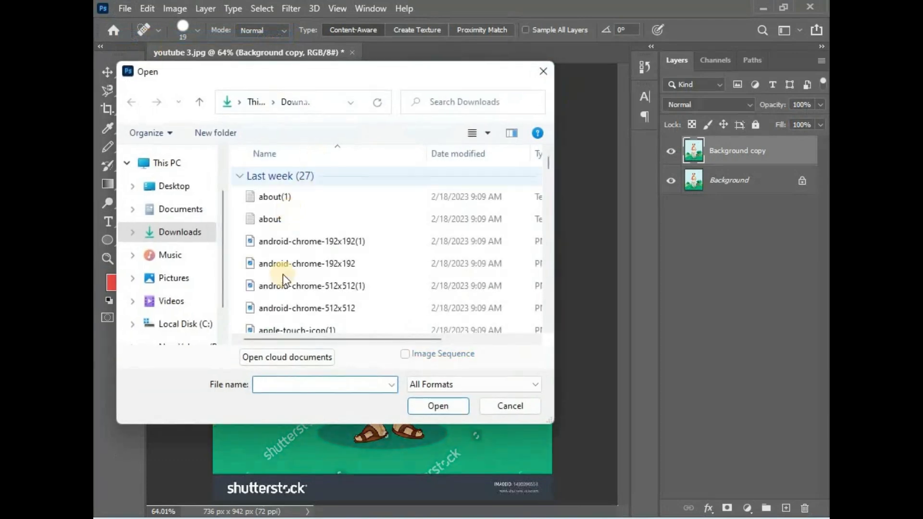
scroll(287, 282, down, 12)
scroll(287, 281, down, 3)
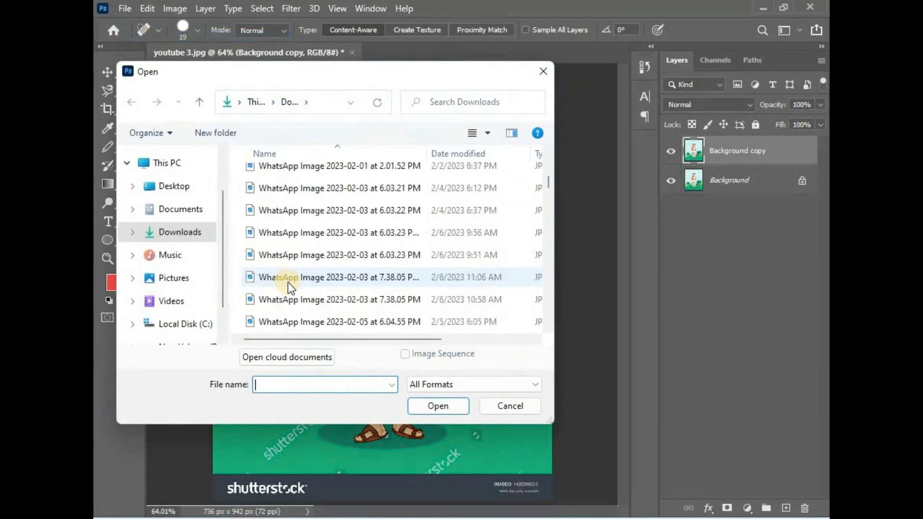
scroll(287, 281, up, 15)
click(539, 74)
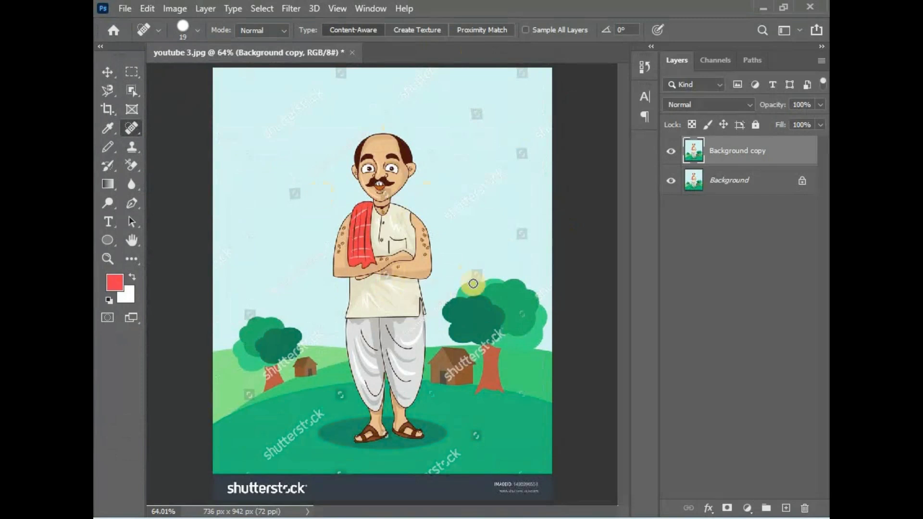
Step: Heal away the watermarks over the house beside the large tree and across the dark green ground with the Spot Healing Brush
click(110, 150)
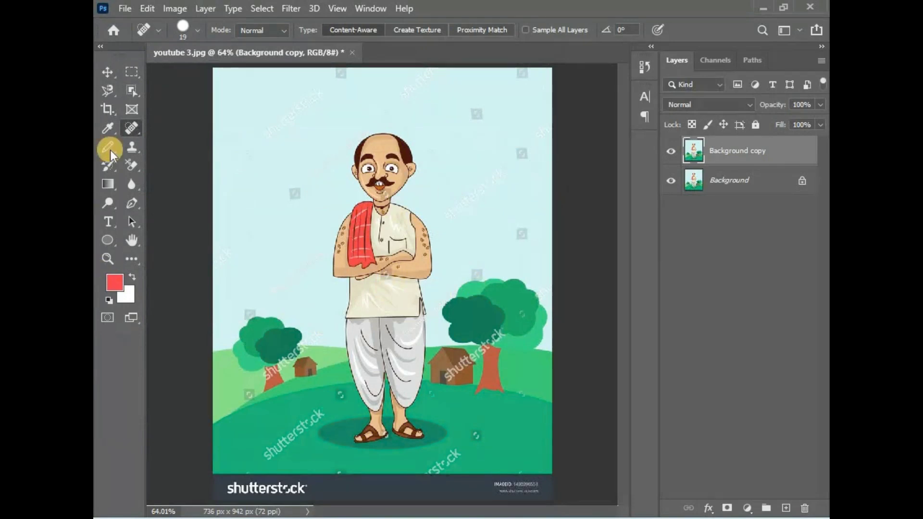
click(131, 125)
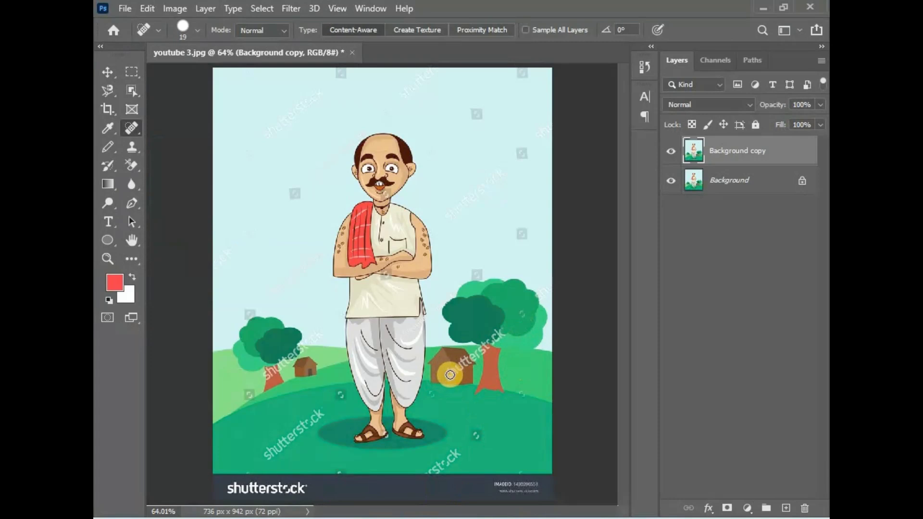
mouse_move(448, 375)
mouse_down()
mouse_move(499, 333)
mouse_move(446, 381)
mouse_move(476, 355)
mouse_move(447, 375)
mouse_up()
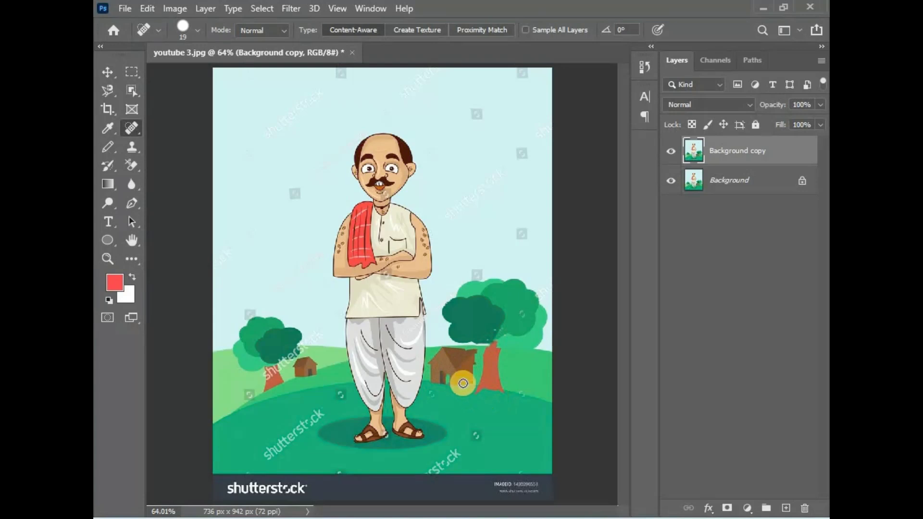
mouse_move(268, 452)
mouse_down()
mouse_move(322, 413)
mouse_move(267, 455)
mouse_up()
drag(454, 451, 432, 470)
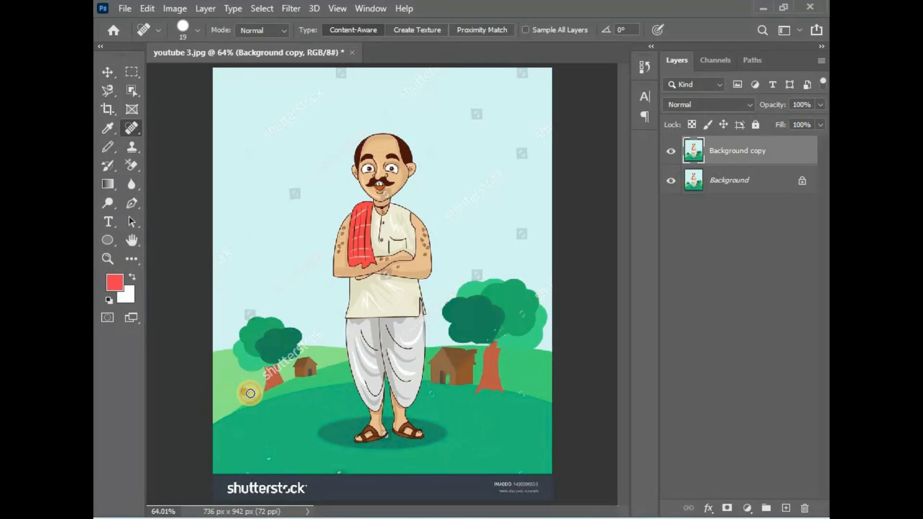
Step: Heal away the watermarks near the small tree and in the sky, plus the logo and image details in the dark bottom strip
mouse_move(260, 375)
mouse_down()
mouse_move(318, 336)
mouse_move(299, 355)
mouse_move(314, 344)
mouse_up()
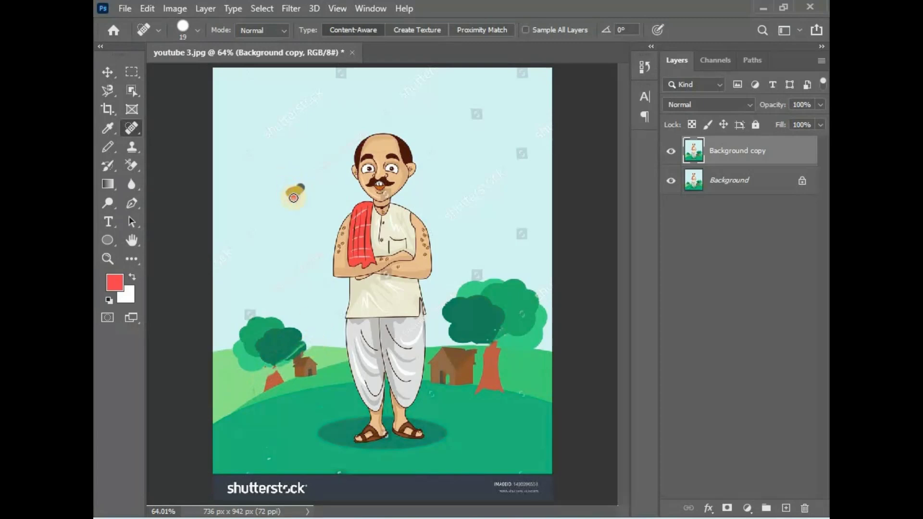
mouse_move(288, 123)
mouse_down()
mouse_move(319, 90)
mouse_move(262, 136)
mouse_move(344, 72)
mouse_up()
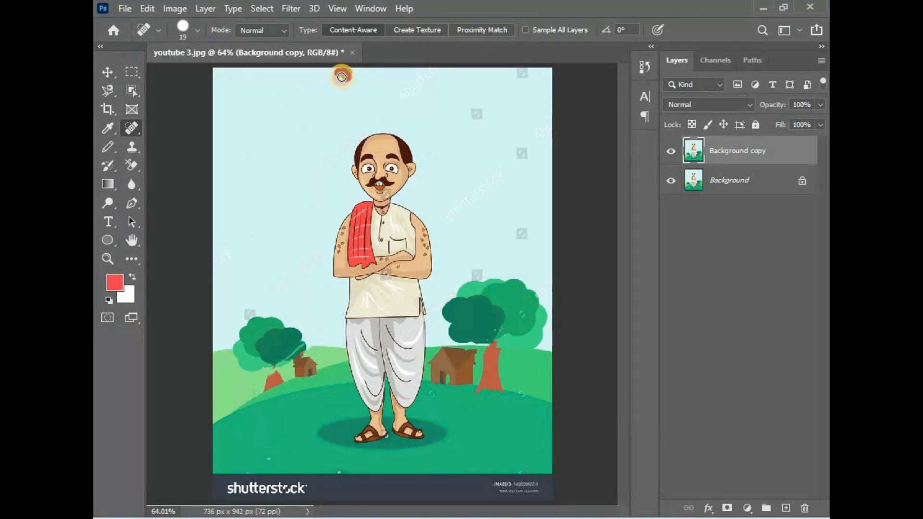
mouse_move(227, 488)
mouse_down()
mouse_move(306, 487)
mouse_move(222, 493)
mouse_move(297, 484)
mouse_up()
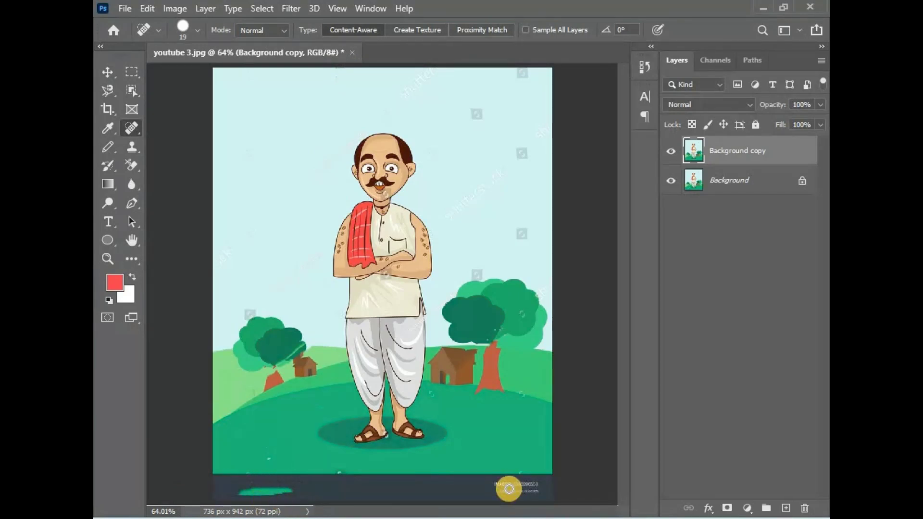
mouse_move(496, 484)
mouse_down()
mouse_move(548, 487)
mouse_move(491, 492)
mouse_up()
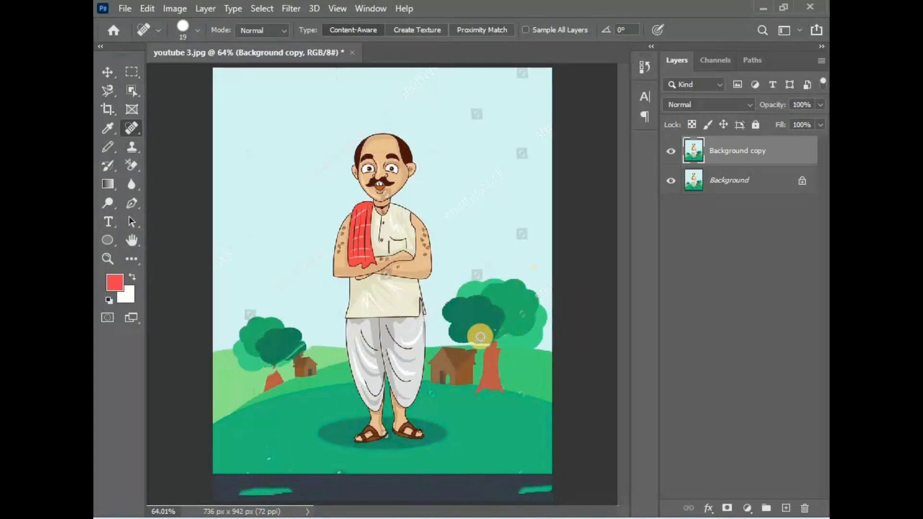
Step: Remove the small tree beside the small house with Spot Healing Brush strokes and clean up its leftovers along the hill edge
mouse_move(249, 371)
mouse_down()
mouse_move(235, 360)
mouse_move(238, 342)
mouse_move(261, 322)
mouse_move(299, 337)
mouse_move(272, 373)
mouse_move(302, 349)
mouse_move(256, 341)
mouse_move(292, 343)
mouse_move(241, 324)
mouse_move(258, 321)
mouse_move(247, 336)
mouse_move(262, 344)
mouse_move(255, 367)
mouse_move(245, 365)
mouse_move(245, 336)
mouse_move(287, 431)
mouse_up()
mouse_move(264, 355)
mouse_down()
mouse_move(289, 354)
mouse_move(293, 331)
mouse_move(301, 334)
mouse_move(283, 339)
mouse_move(281, 353)
mouse_move(262, 306)
mouse_move(256, 320)
mouse_move(279, 321)
mouse_move(267, 316)
mouse_up()
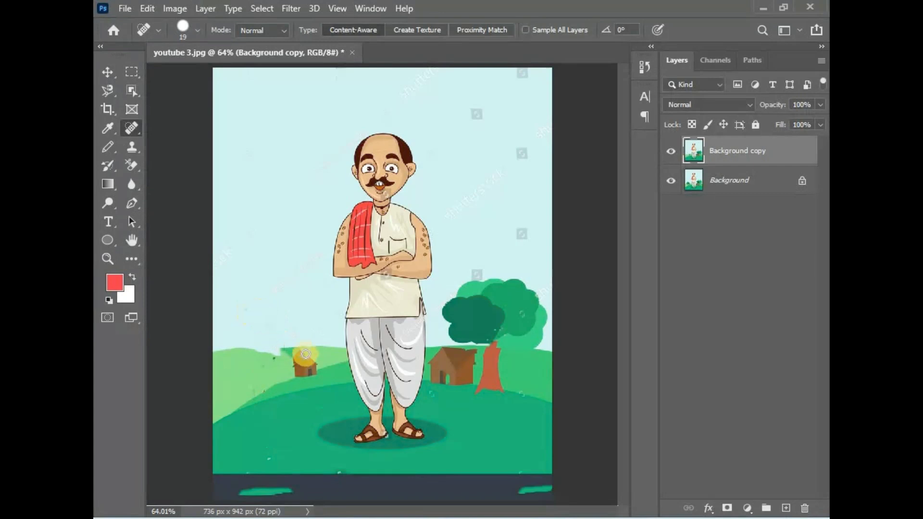
mouse_move(299, 353)
mouse_down()
mouse_move(276, 349)
mouse_move(265, 357)
mouse_move(263, 386)
mouse_move(300, 350)
mouse_move(270, 390)
mouse_move(282, 363)
mouse_move(303, 352)
mouse_move(258, 412)
mouse_move(297, 360)
mouse_up()
click(273, 352)
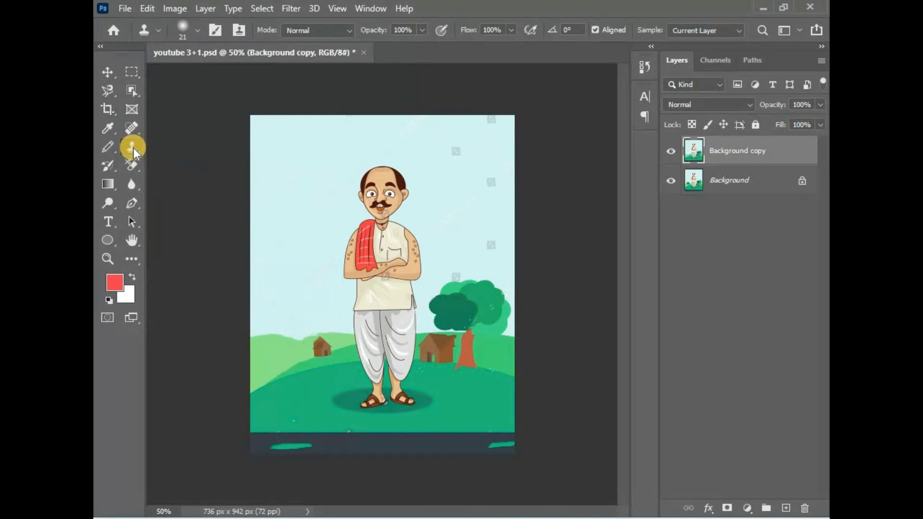
Step: Try to open the JPG 671fbf9dfb6a80b0ee806c7cb29d263c from the Downloads folder with the Photoshop format chosen
click(128, 10)
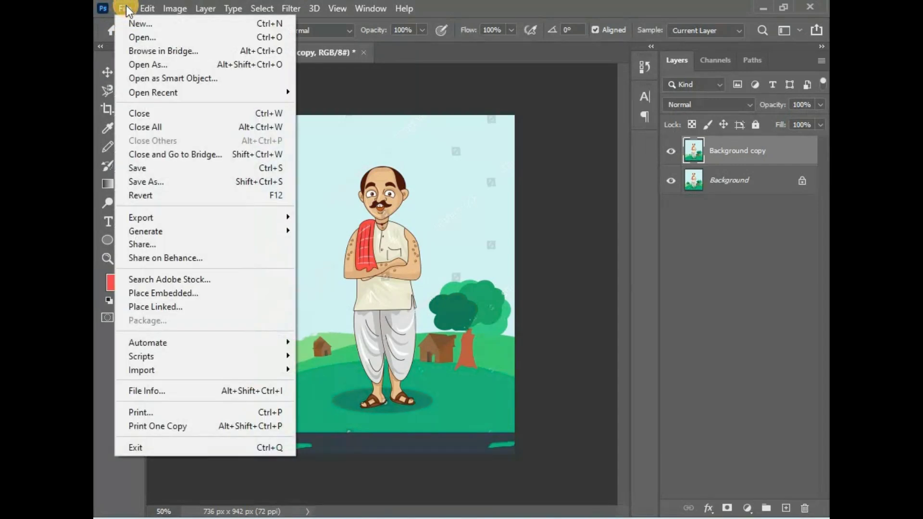
click(162, 65)
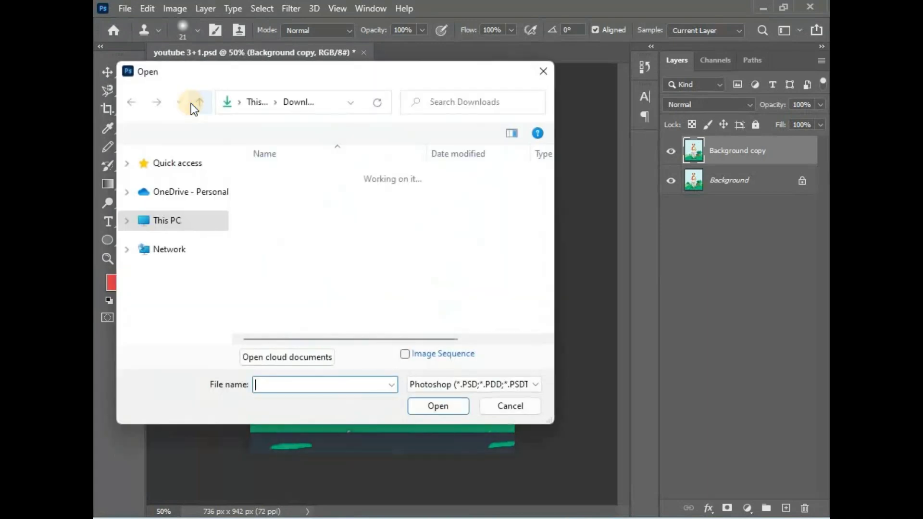
click(191, 232)
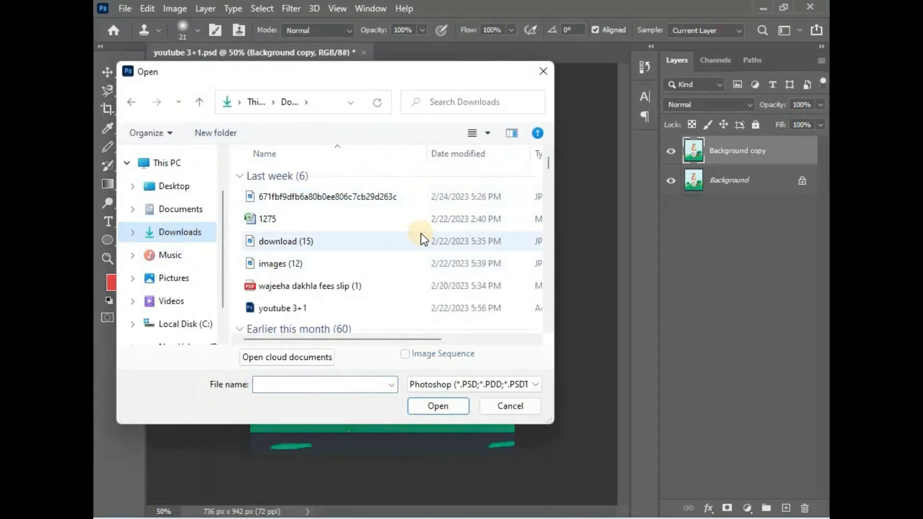
double_click(334, 198)
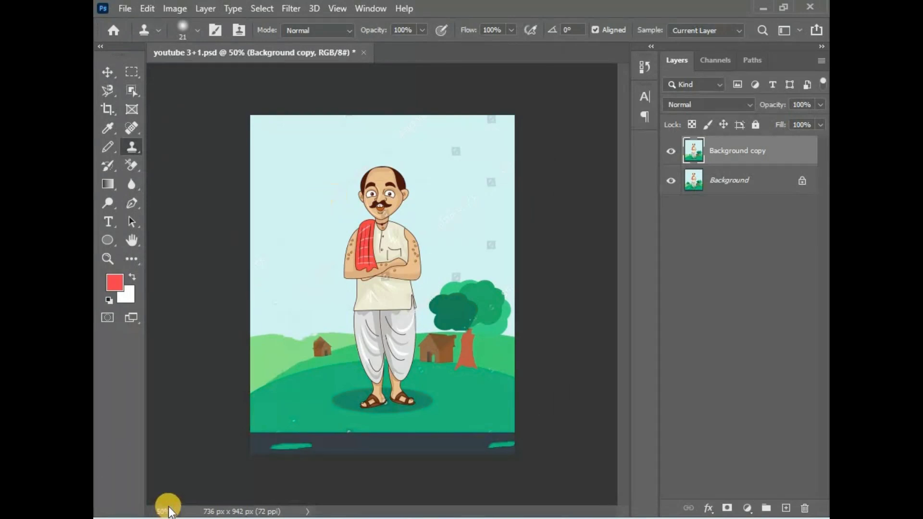
mouse_move(166, 518)
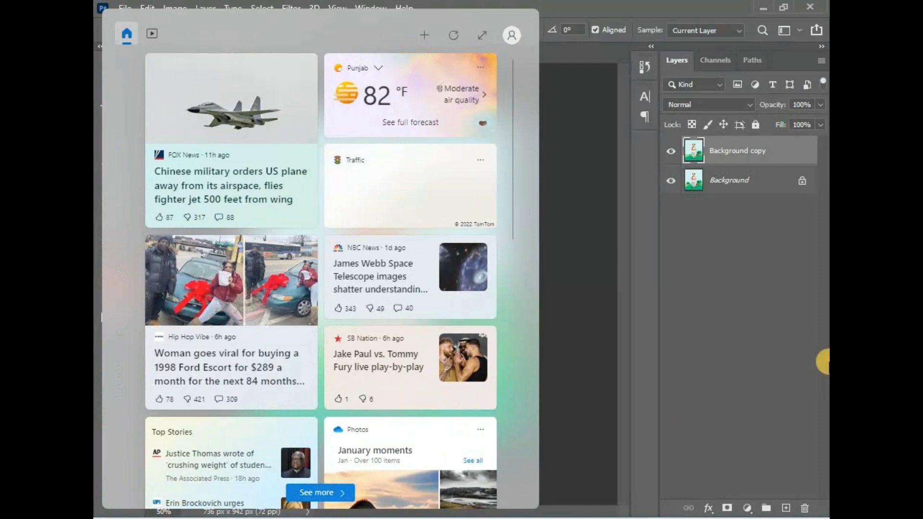
click(821, 365)
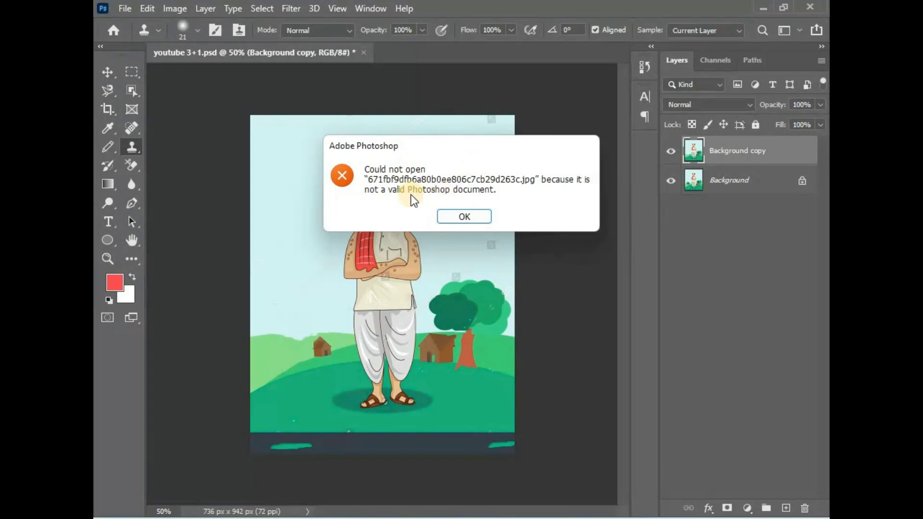
click(466, 216)
Step: Open the flowerpot picture images (12) from the Downloads folder as a smart object and make it the active document
click(124, 9)
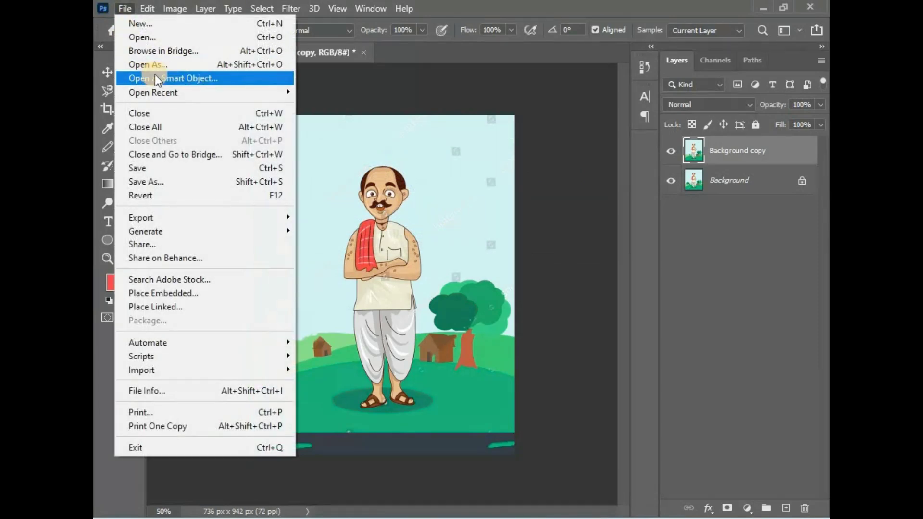
click(315, 84)
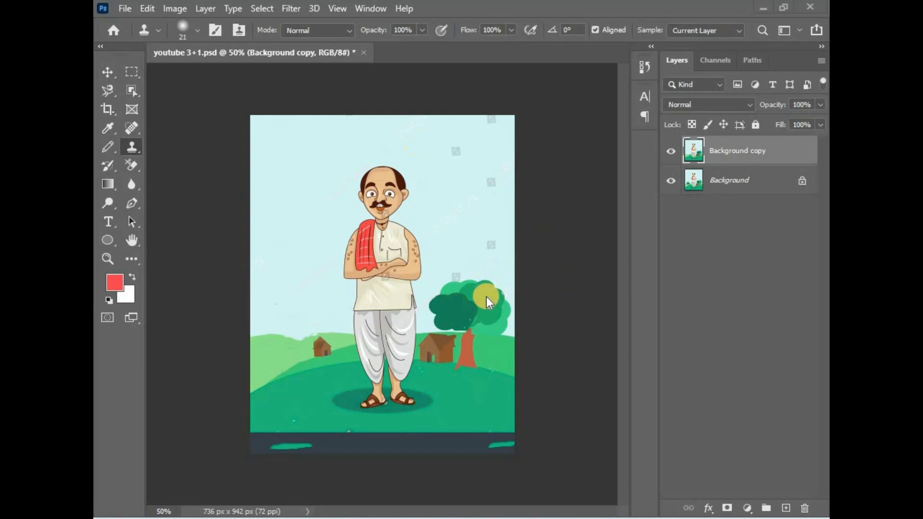
click(125, 8)
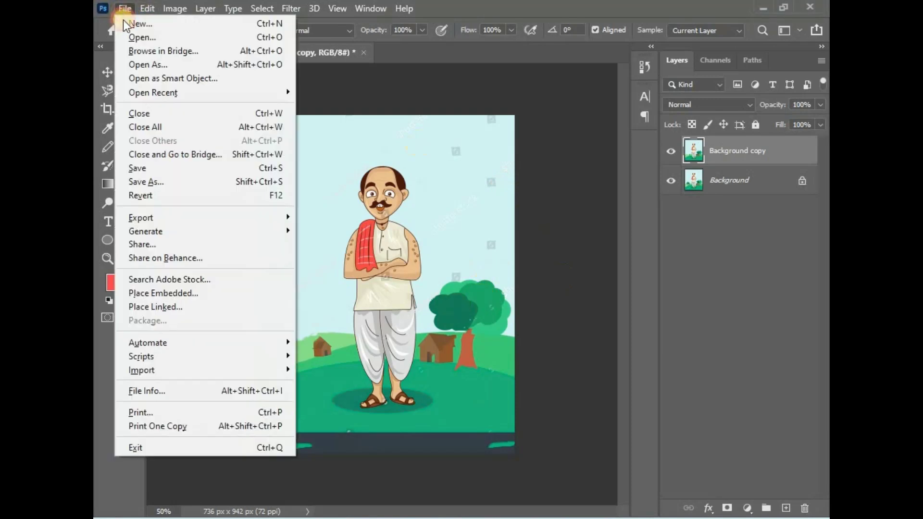
click(129, 78)
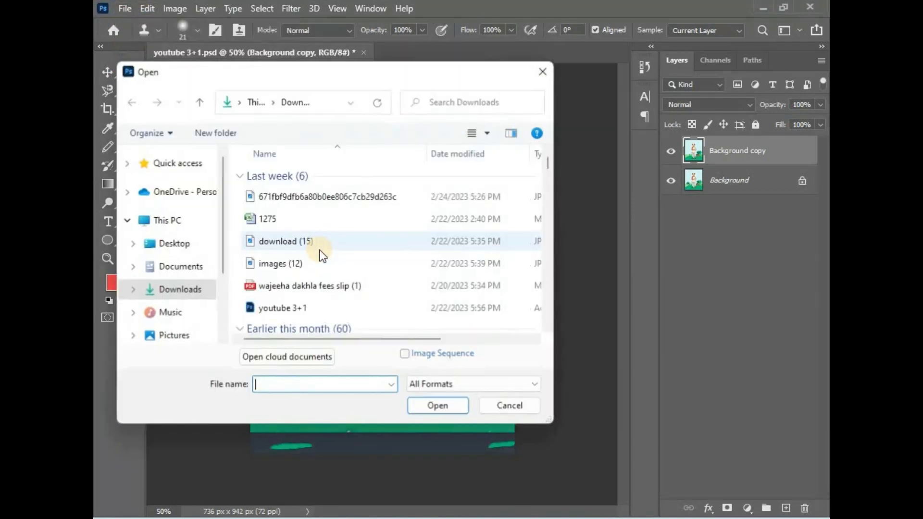
double_click(316, 262)
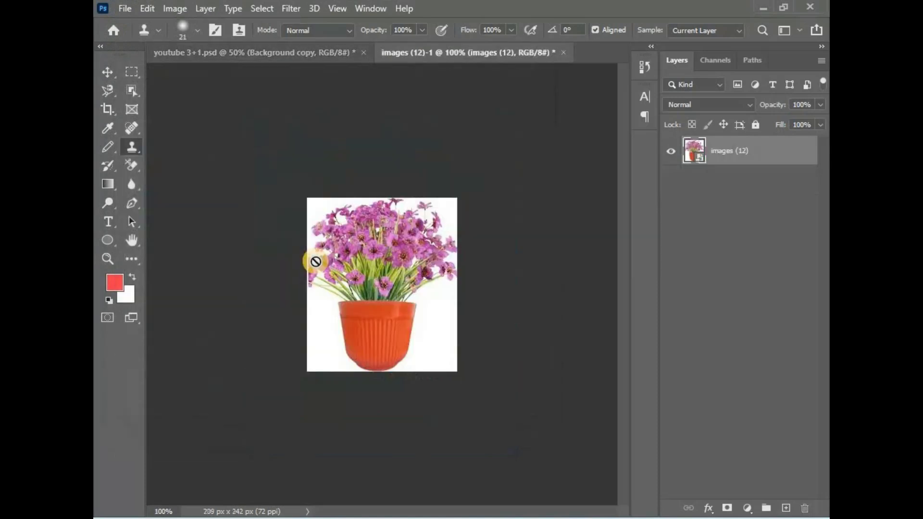
click(232, 61)
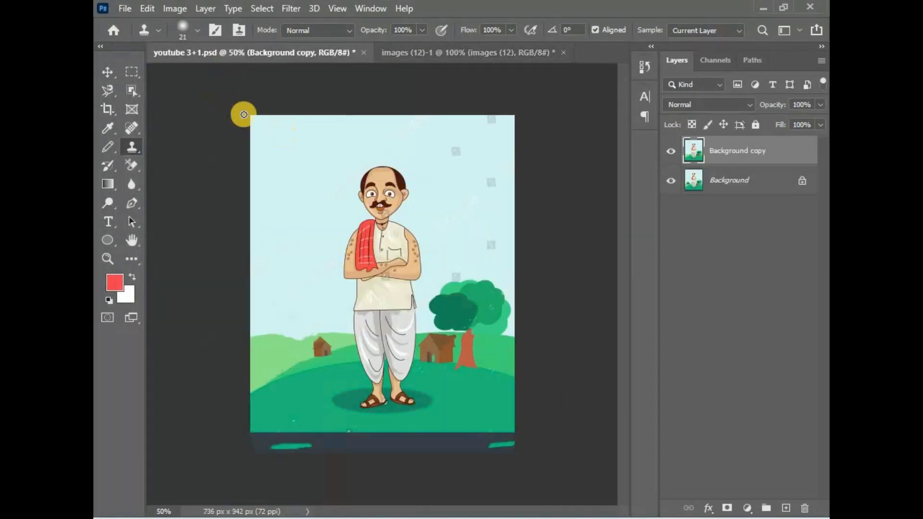
click(402, 51)
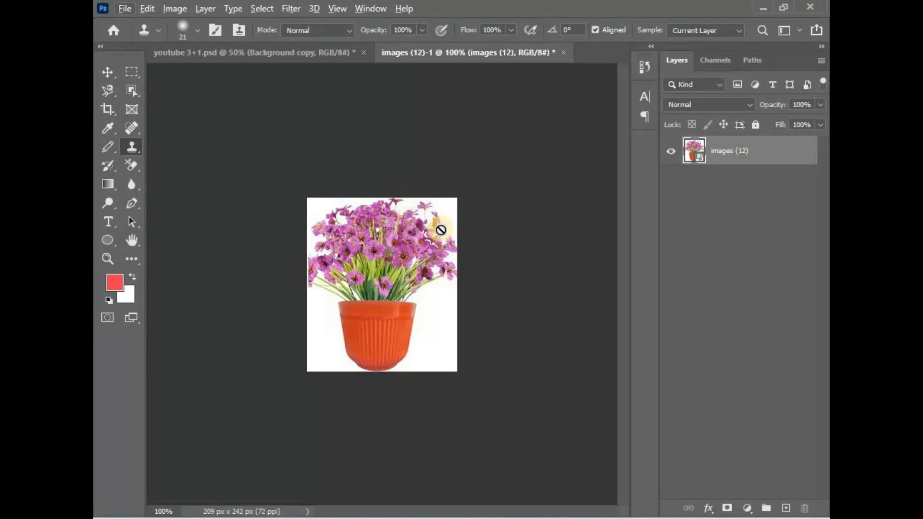
Step: Try to paint copies of the purple flowers with the Clone Stamp tool on the images (12) layer
click(398, 203)
click(455, 213)
click(402, 206)
click(457, 215)
click(411, 213)
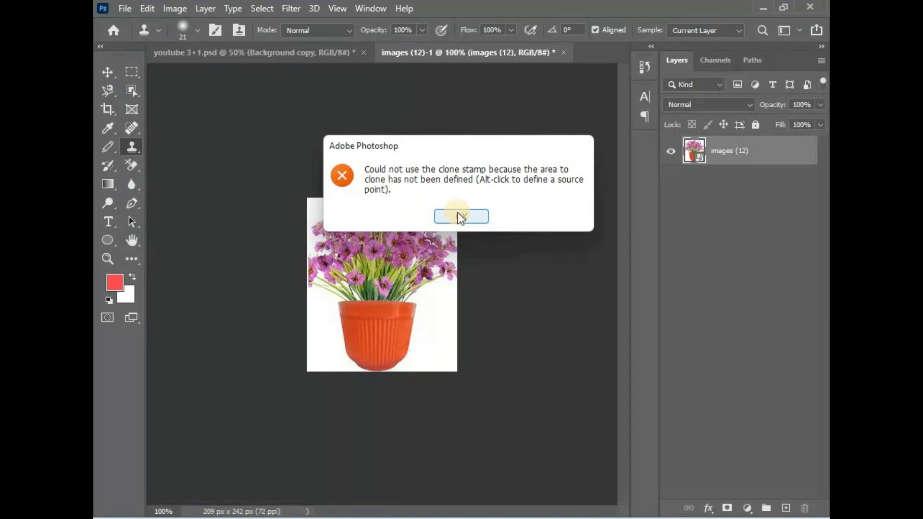
click(460, 217)
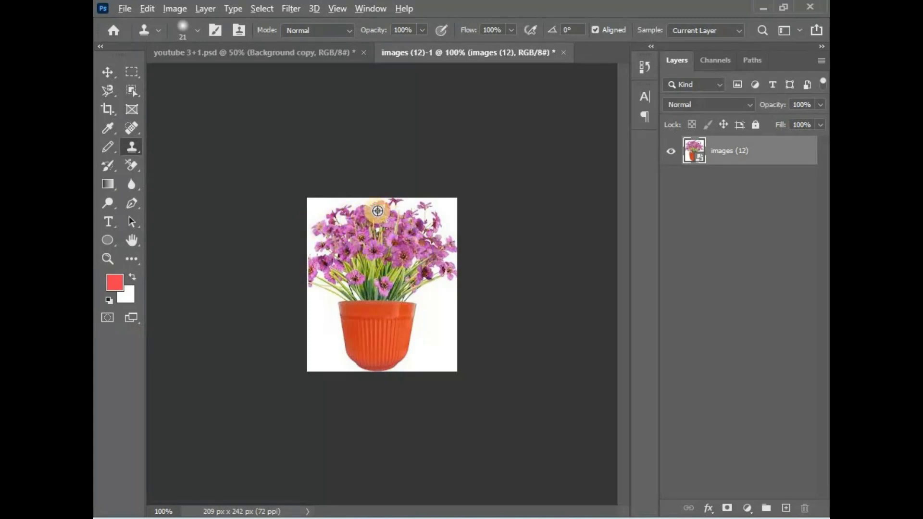
click(449, 208)
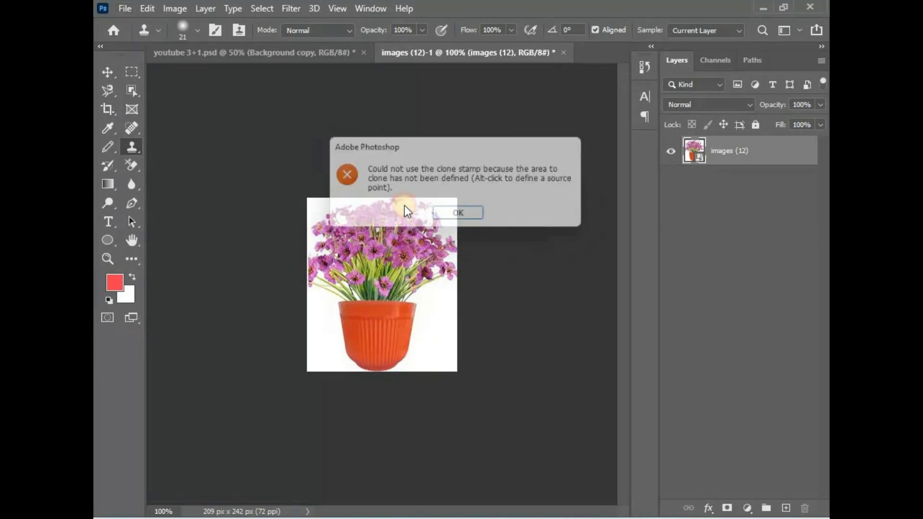
click(458, 216)
click(384, 229)
click(444, 218)
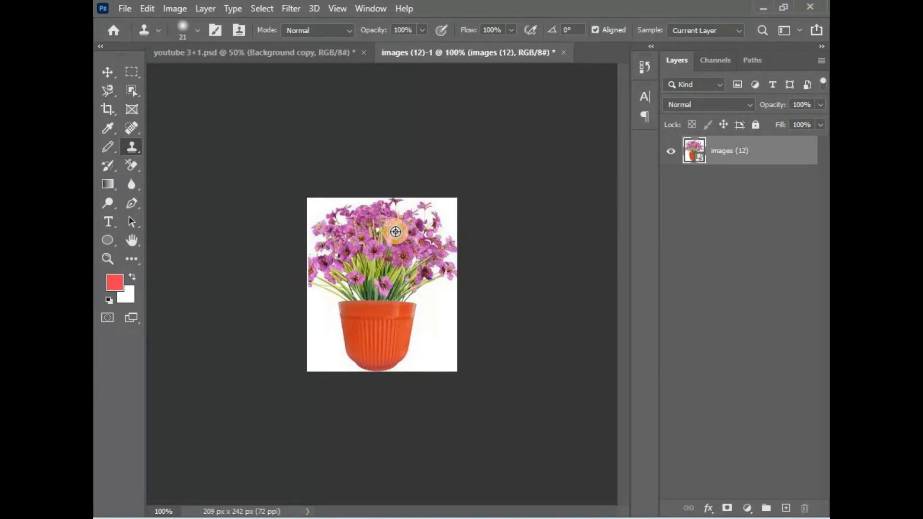
Step: Rasterize the images (12) layer and clone the purple flowers over the white areas around the upper part of the bouquet
click(437, 224)
click(445, 215)
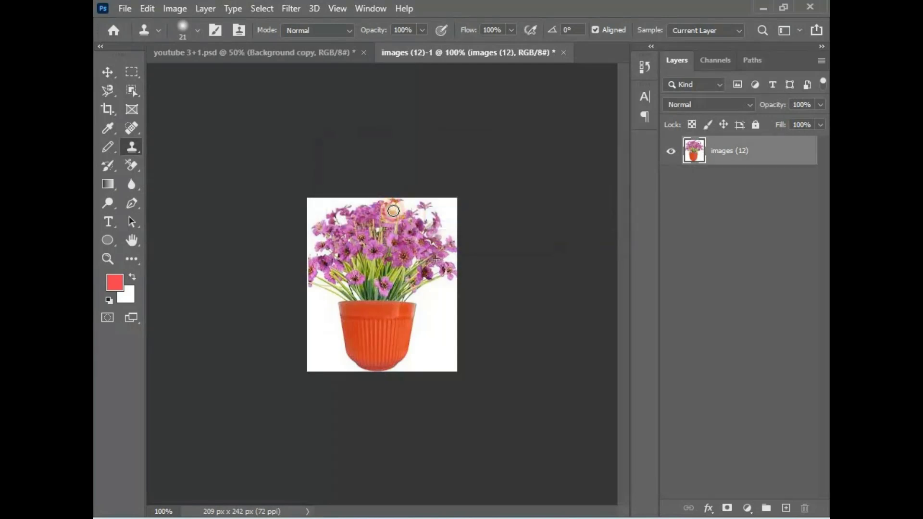
mouse_move(435, 206)
mouse_down()
mouse_move(453, 210)
mouse_move(448, 243)
mouse_move(440, 205)
mouse_move(451, 274)
mouse_move(445, 214)
mouse_move(421, 202)
mouse_move(366, 202)
mouse_move(336, 216)
mouse_move(316, 234)
mouse_move(310, 263)
mouse_move(340, 230)
mouse_move(313, 228)
mouse_move(314, 219)
mouse_move(354, 202)
mouse_move(314, 203)
mouse_move(308, 225)
mouse_move(339, 206)
mouse_move(450, 207)
mouse_move(451, 274)
mouse_move(438, 269)
mouse_move(452, 211)
mouse_move(409, 190)
mouse_move(304, 200)
mouse_move(303, 289)
mouse_move(325, 299)
mouse_move(347, 255)
mouse_move(333, 247)
mouse_move(306, 258)
mouse_up()
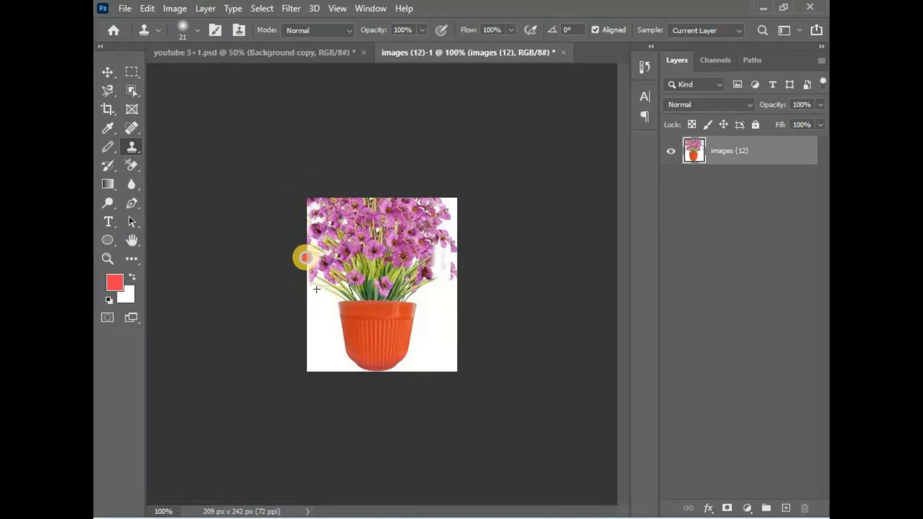
click(460, 212)
click(456, 198)
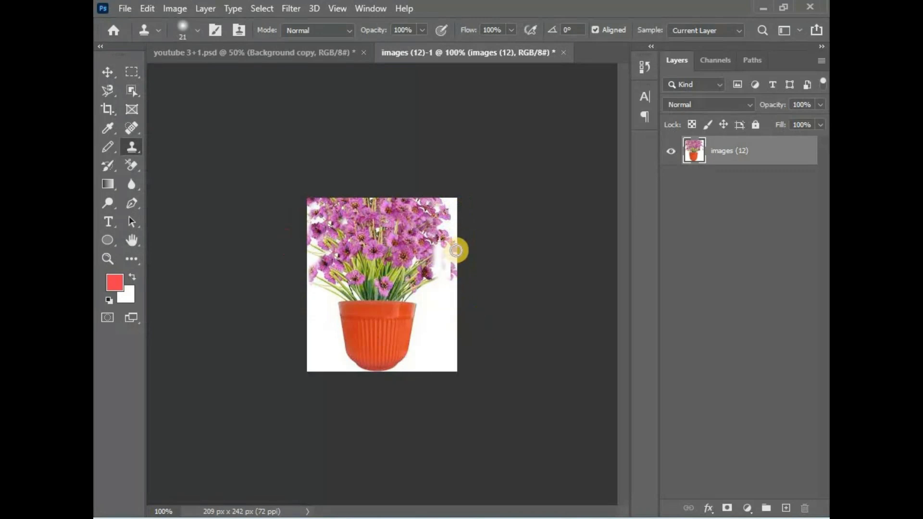
Step: Close the images (12)-1 document without saving its changes
click(564, 51)
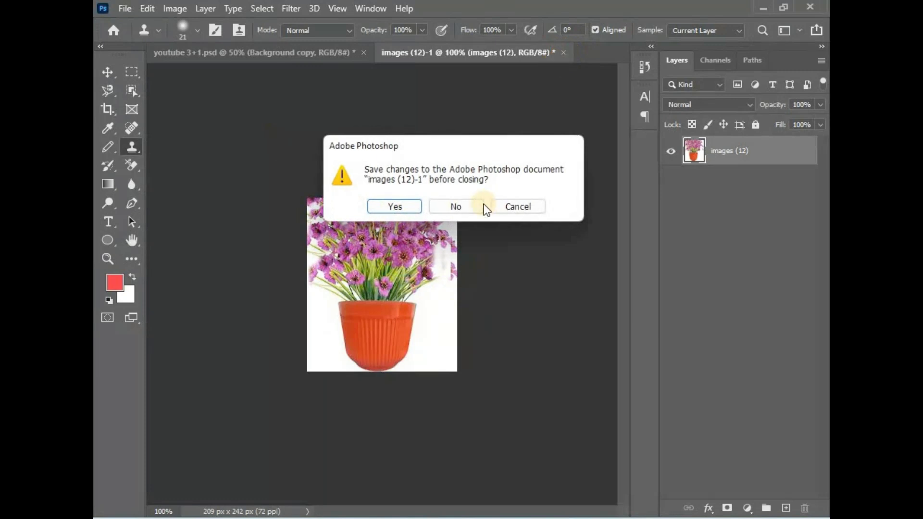
click(456, 207)
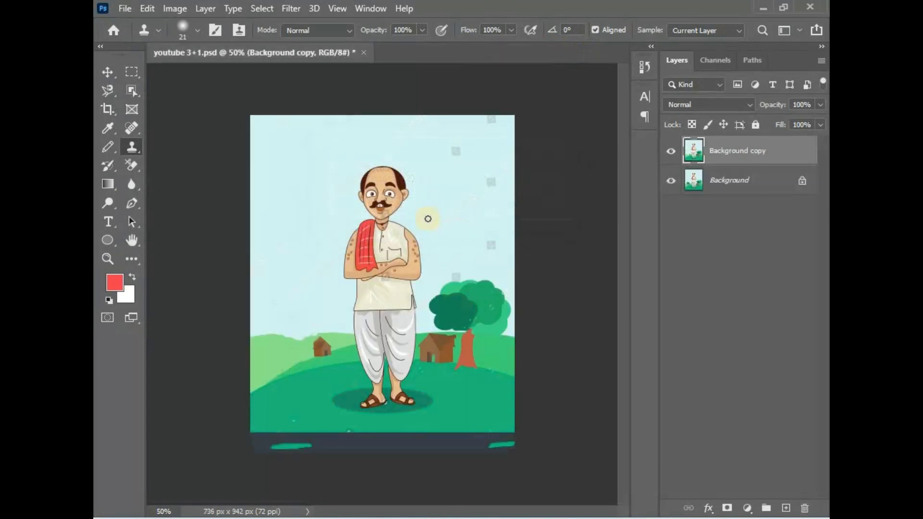
Step: Draw a letter R, a large loop around it and a five-pointed star in the sky with the red 1 px Pencil tool
click(111, 150)
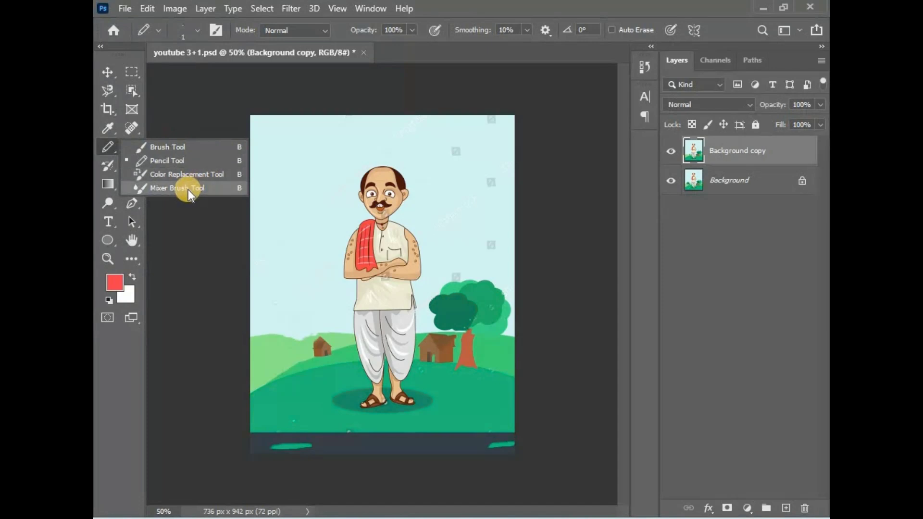
click(107, 149)
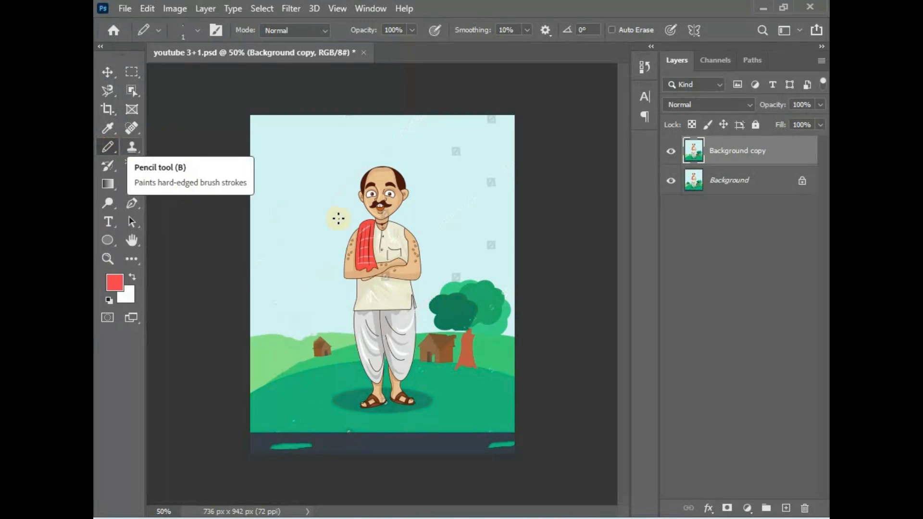
mouse_move(319, 177)
mouse_down()
mouse_move(355, 184)
mouse_move(324, 205)
mouse_move(321, 191)
mouse_move(355, 222)
mouse_move(407, 232)
mouse_move(422, 194)
mouse_move(329, 128)
mouse_move(278, 184)
mouse_up()
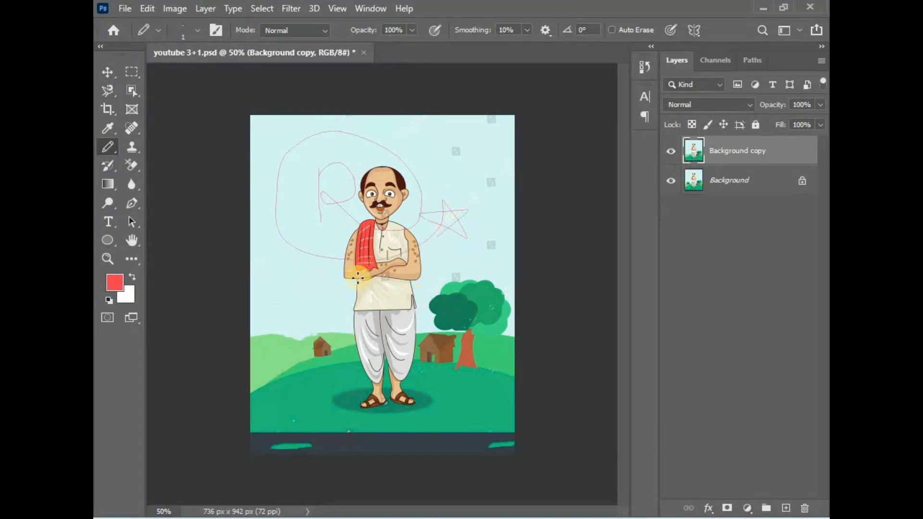
Step: Handwrite a word in thin red letters across the lower sky and the hills with the Pencil tool
drag(328, 297, 303, 329)
drag(398, 327, 388, 319)
mouse_move(458, 315)
mouse_down()
mouse_move(430, 305)
mouse_move(461, 334)
mouse_move(457, 307)
mouse_move(477, 338)
mouse_up()
mouse_move(497, 308)
mouse_down()
mouse_move(496, 333)
mouse_move(497, 306)
mouse_move(518, 342)
mouse_up()
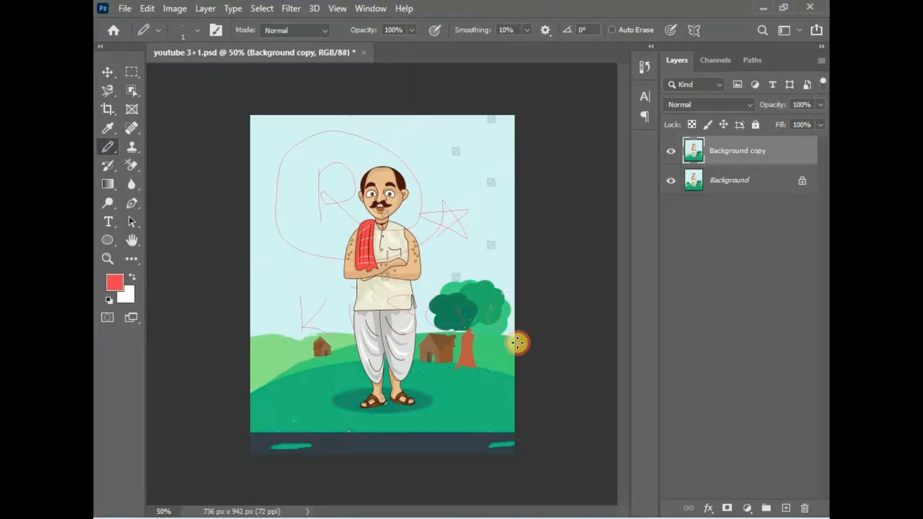
mouse_move(457, 348)
mouse_down()
mouse_move(467, 370)
mouse_move(479, 347)
mouse_move(491, 370)
mouse_up()
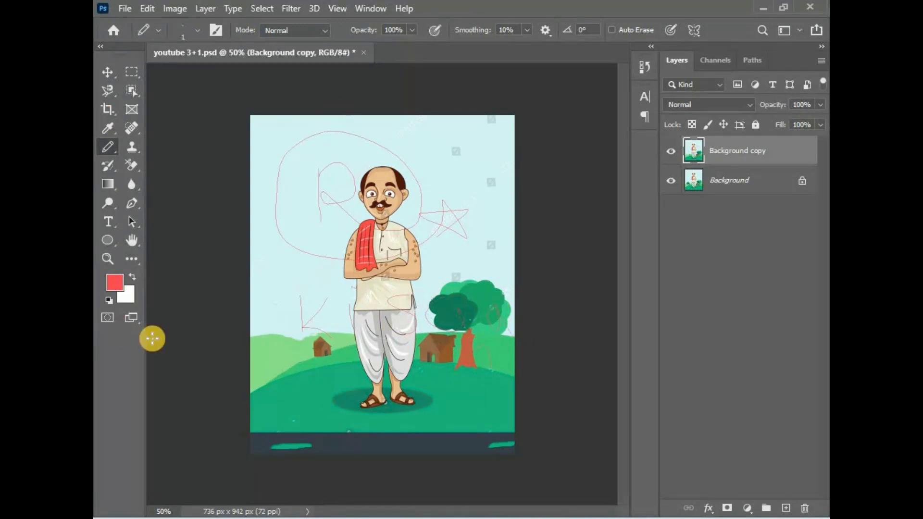
Step: Set the foreground colour to blue 2c51f0 and draw a small figure above the tree with the Pencil tool
click(114, 284)
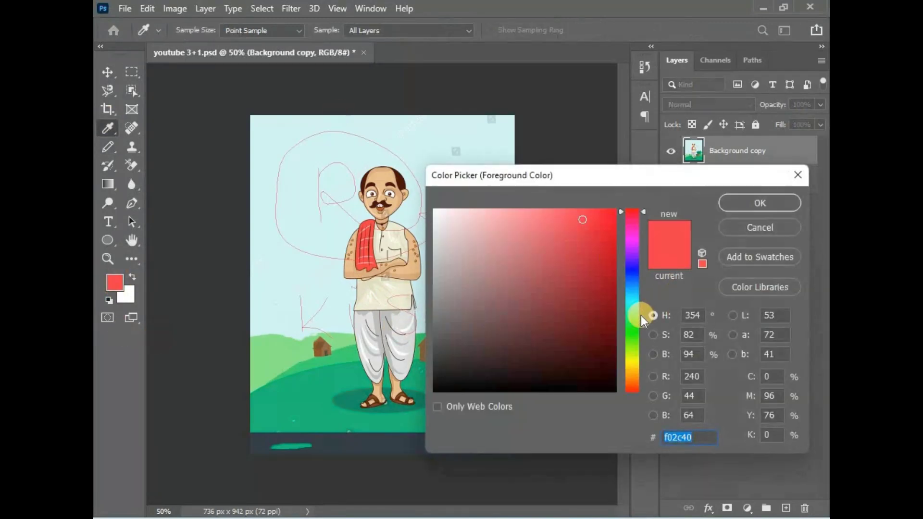
drag(631, 299, 633, 276)
click(770, 203)
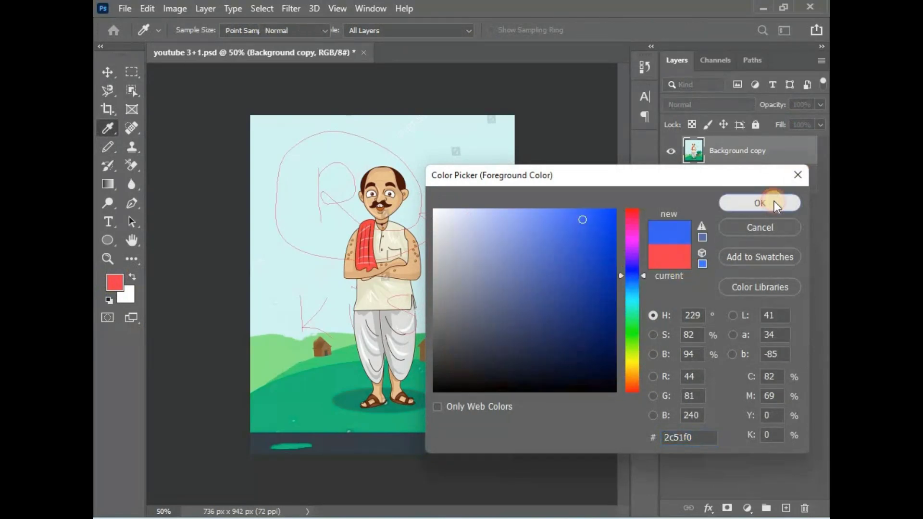
drag(420, 257, 438, 255)
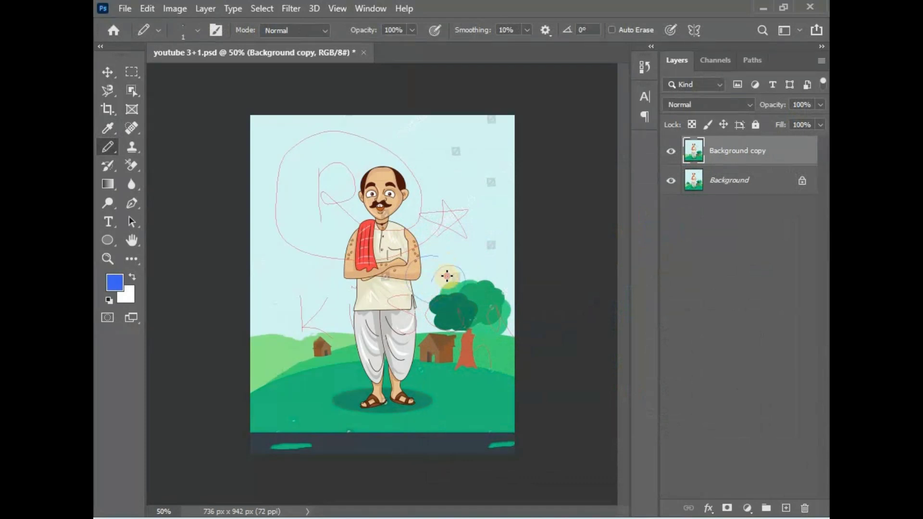
Step: Paint a large blue 6 in the sky beside the man's head with the 13 px Brush tool
right_click(110, 152)
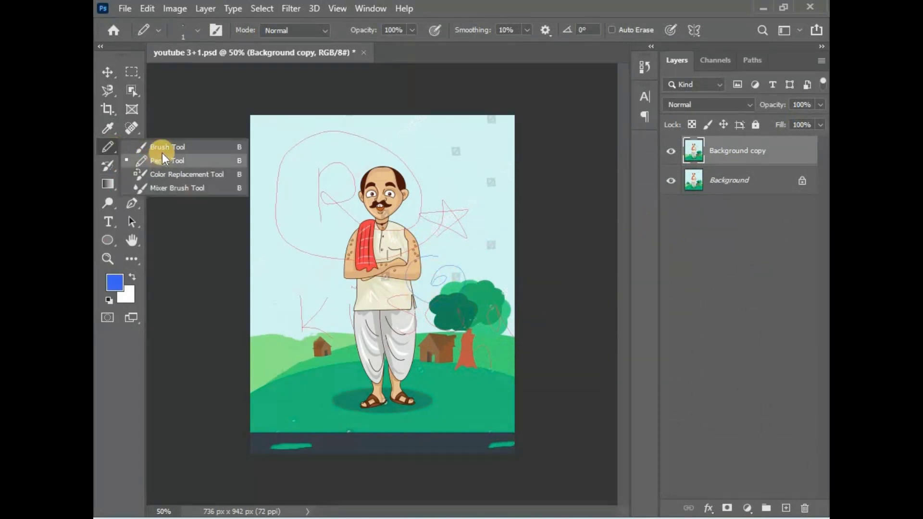
click(163, 151)
drag(324, 161, 306, 197)
mouse_move(356, 216)
mouse_down()
mouse_move(348, 193)
mouse_move(328, 212)
mouse_up()
Step: Paint winding strokes over the sky, the man and the hills with the Color Replacement tool in blue
right_click(108, 147)
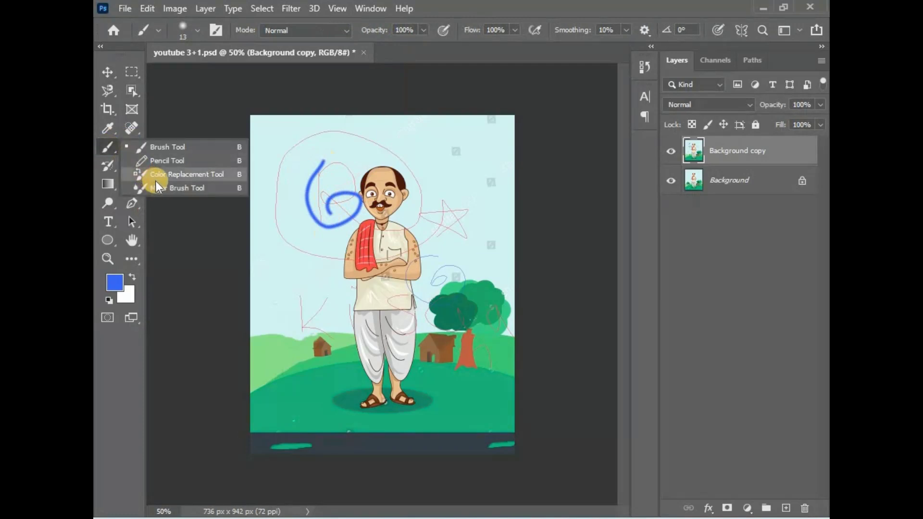
click(167, 175)
mouse_move(299, 222)
mouse_down()
mouse_move(353, 244)
mouse_move(368, 198)
mouse_move(270, 216)
mouse_move(292, 278)
mouse_up()
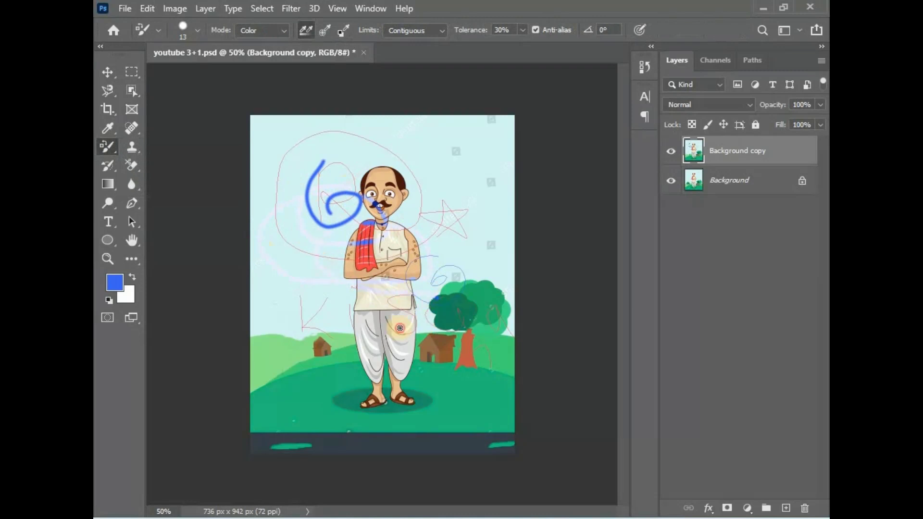
mouse_move(392, 347)
mouse_down()
mouse_move(334, 378)
mouse_move(331, 397)
mouse_up()
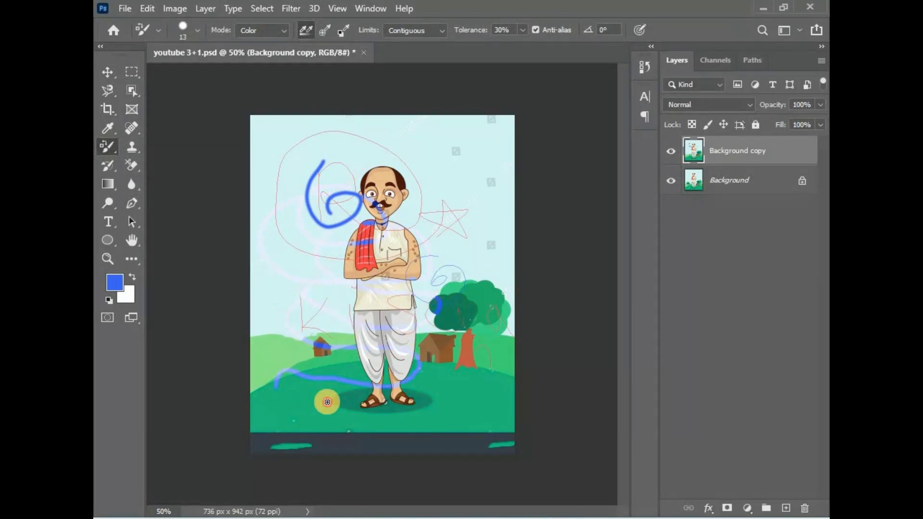
Step: Smear the blue 6 and the colours around the man's head and shoulders with the 13 px Mixer Brush
right_click(113, 149)
click(185, 187)
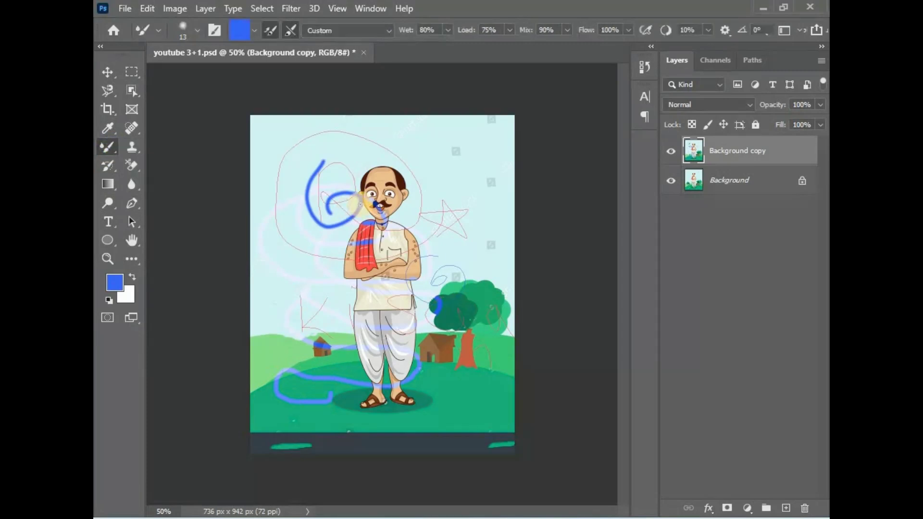
drag(339, 204, 291, 153)
mouse_move(383, 191)
mouse_down()
mouse_move(286, 181)
mouse_move(386, 235)
mouse_move(380, 161)
mouse_move(287, 212)
mouse_move(417, 250)
mouse_move(349, 183)
mouse_move(345, 265)
mouse_move(374, 272)
mouse_up()
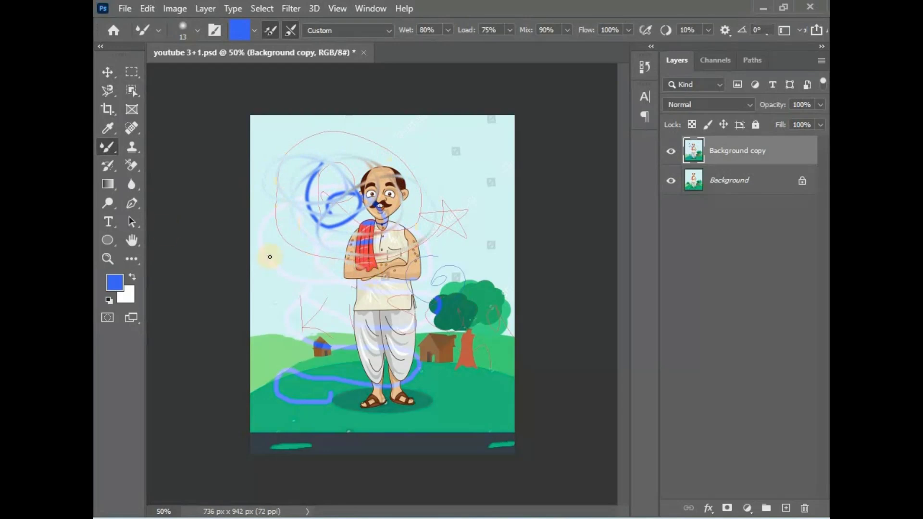
click(143, 28)
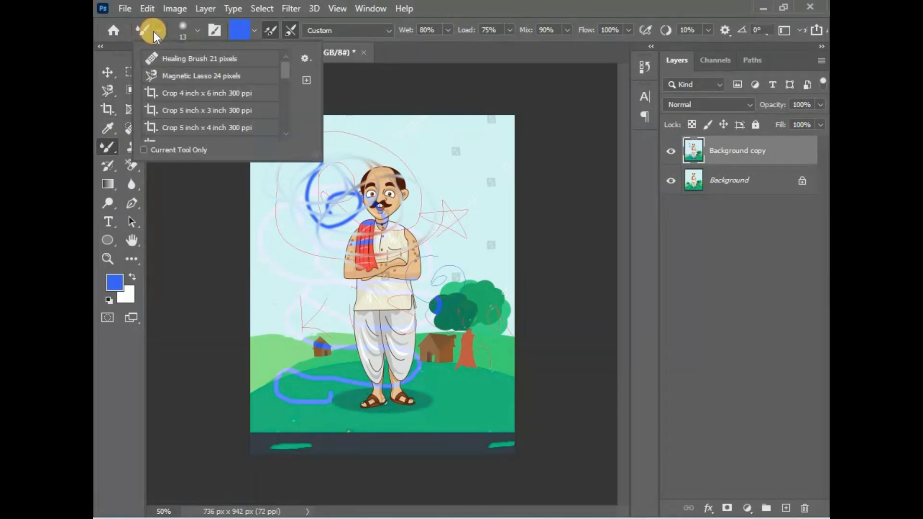
click(371, 103)
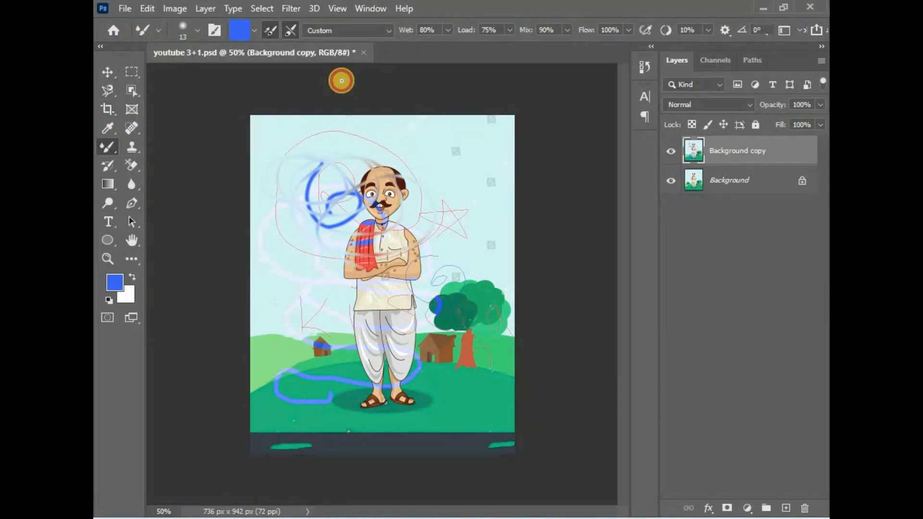
Step: Smear the blue figure with the Mixer Brush's Very Wet, Light Mix preset and set its Wet value to 95%
click(382, 30)
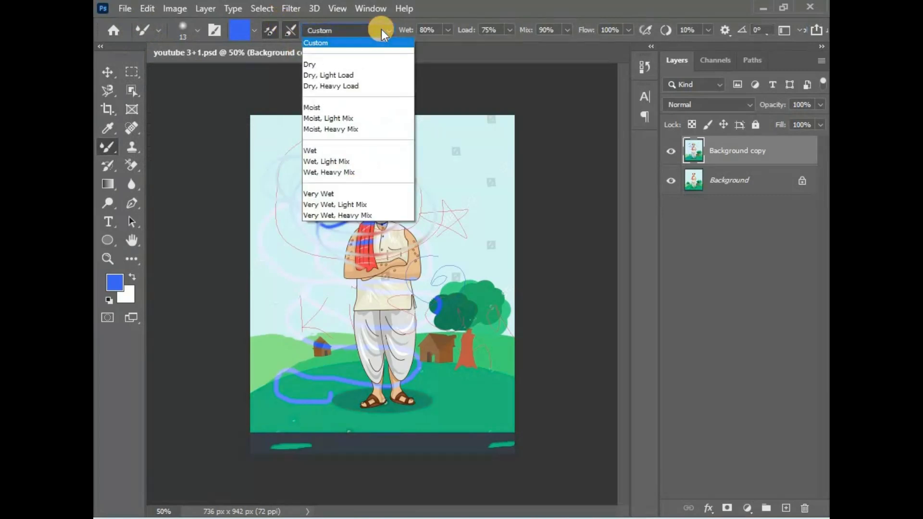
click(348, 204)
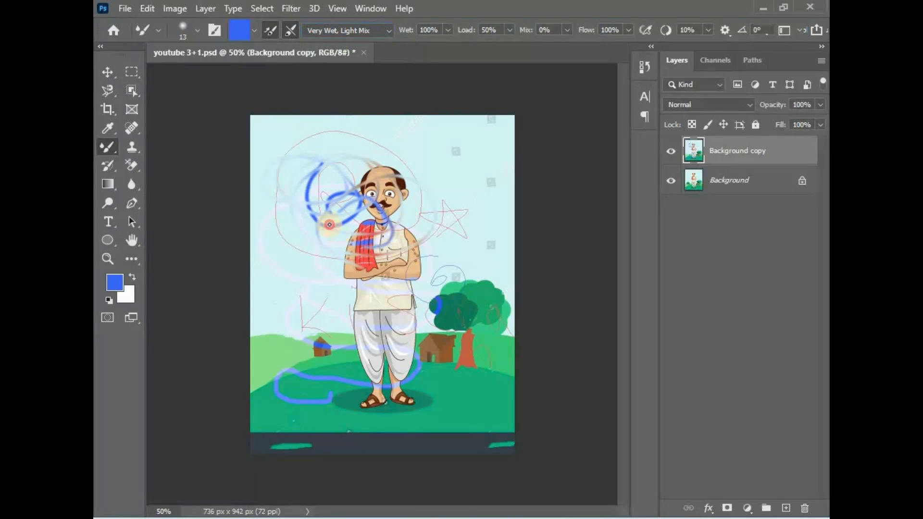
click(447, 29)
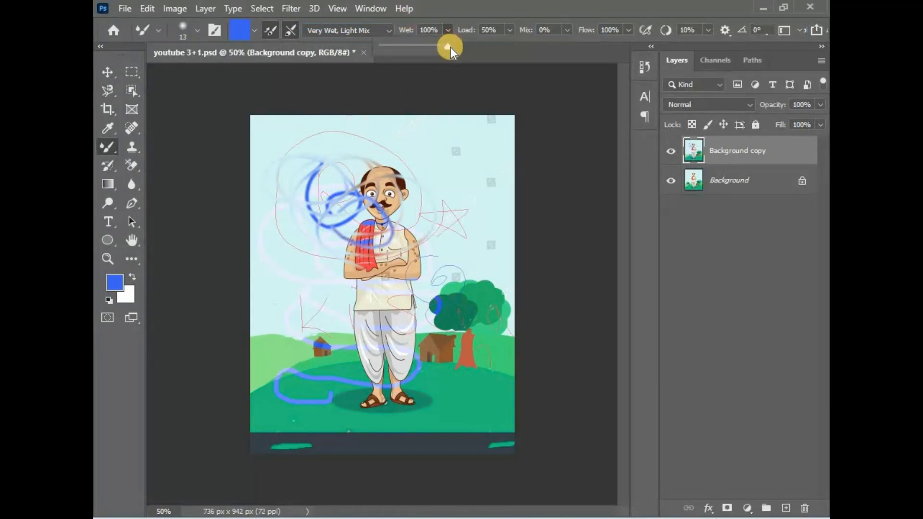
drag(442, 39, 445, 44)
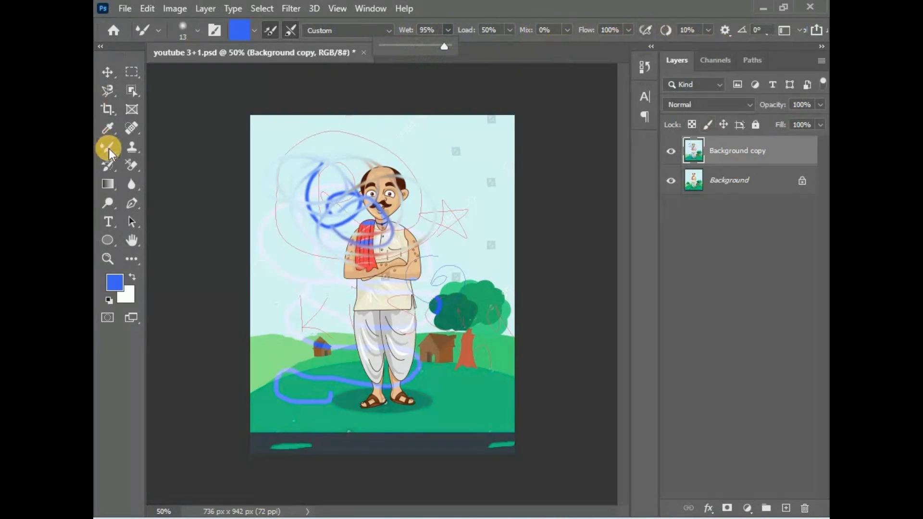
click(132, 164)
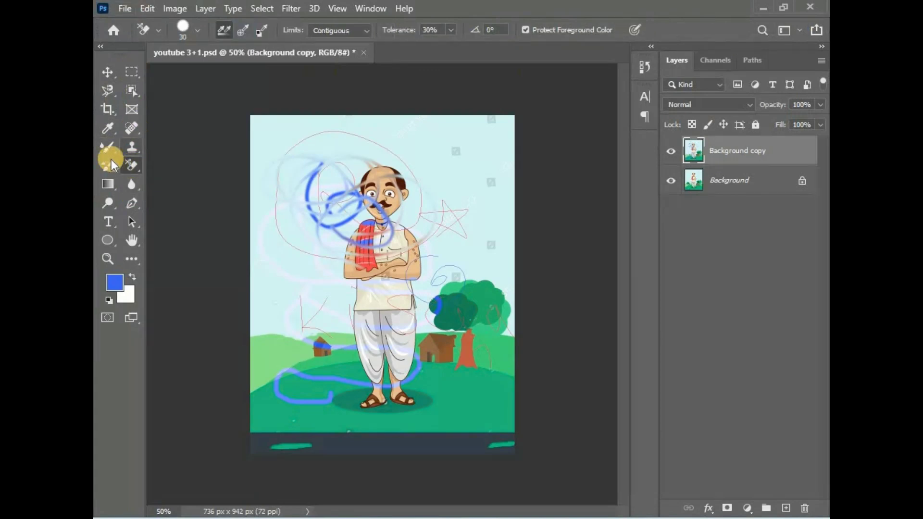
click(114, 152)
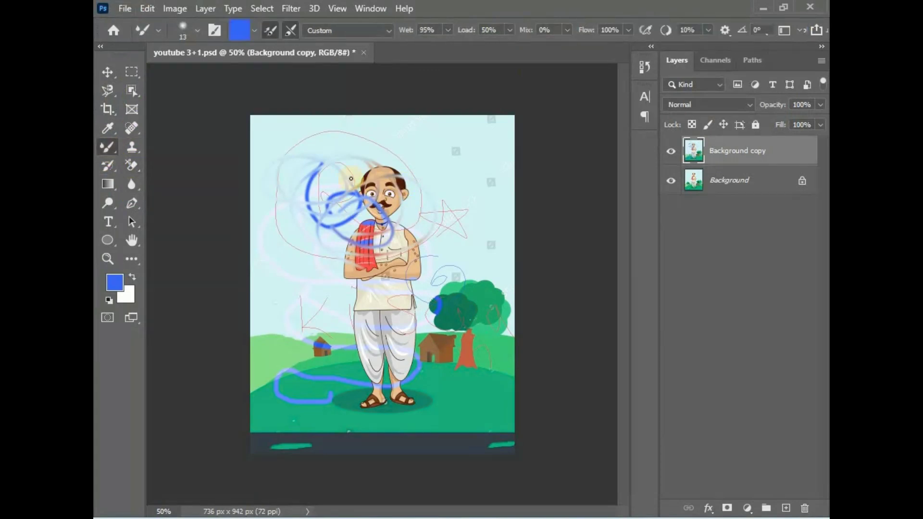
Step: Undo all the mixer, colour replacement, brush and pencil strokes drawn on the Background copy layer
click(144, 8)
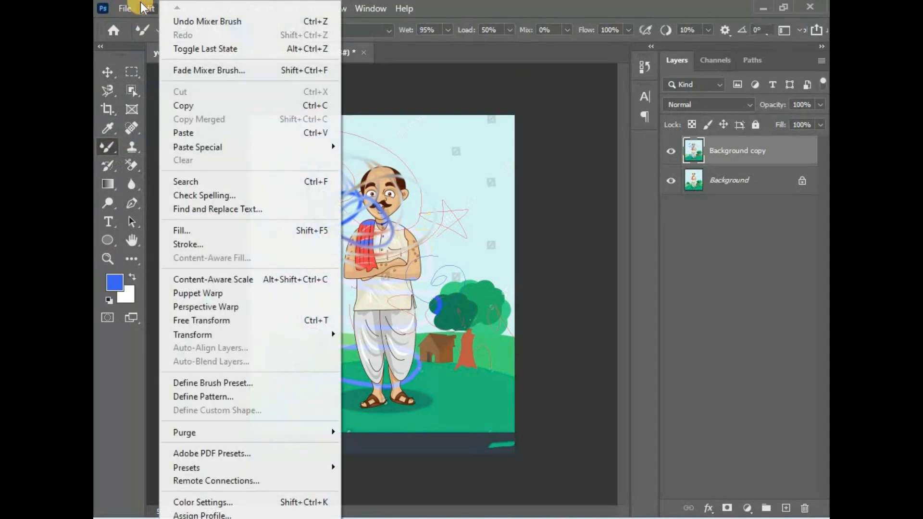
click(194, 22)
click(146, 7)
click(169, 22)
click(144, 8)
click(188, 22)
click(149, 8)
click(193, 23)
click(147, 8)
click(178, 22)
click(147, 8)
click(166, 21)
click(143, 10)
click(178, 24)
click(149, 8)
click(182, 21)
click(148, 8)
click(188, 30)
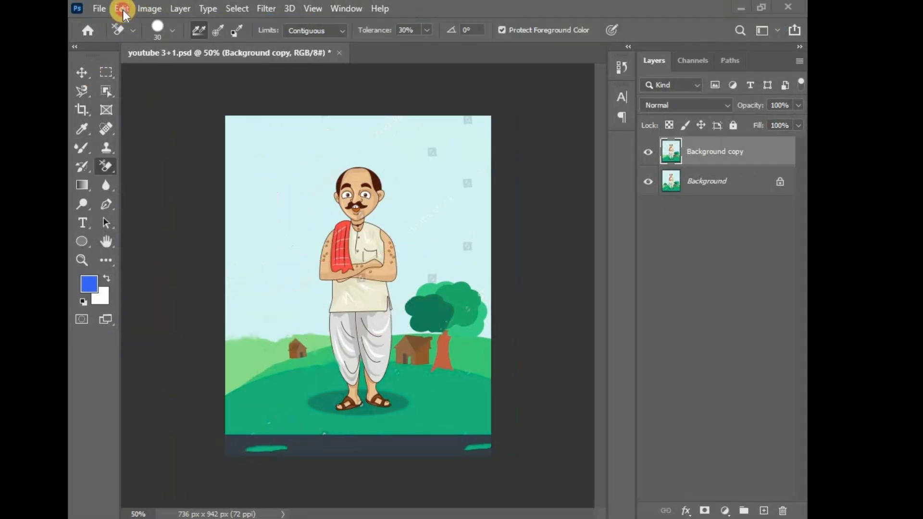
click(123, 10)
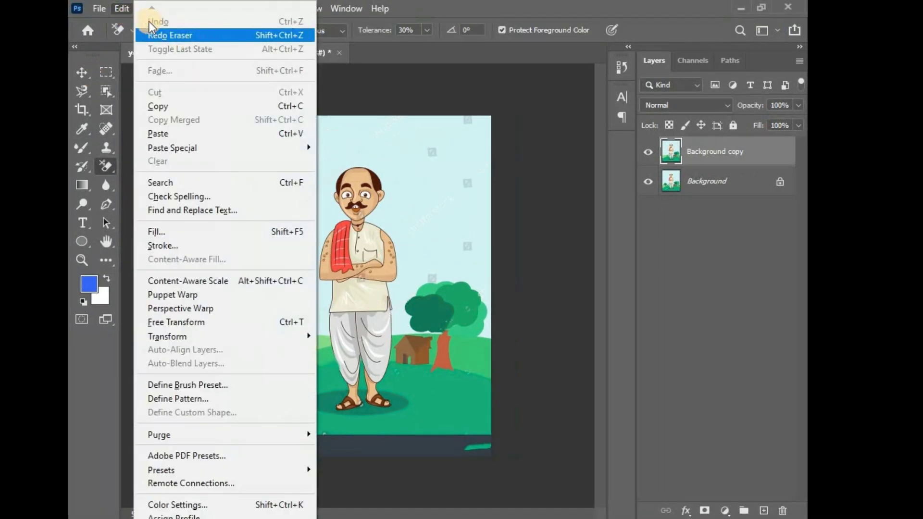
click(339, 91)
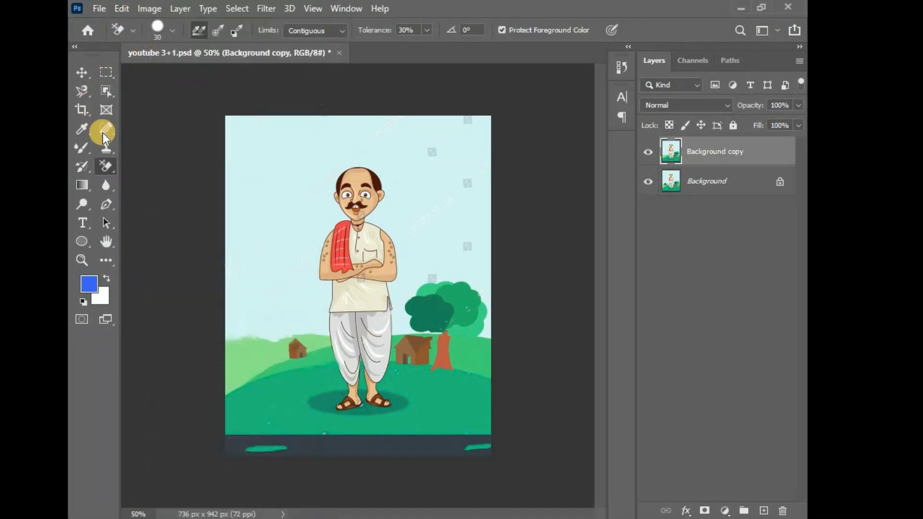
Step: Erase the area around the small house on the Background copy layer with the 13 px Eraser tool, revealing the tree underneath
click(105, 166)
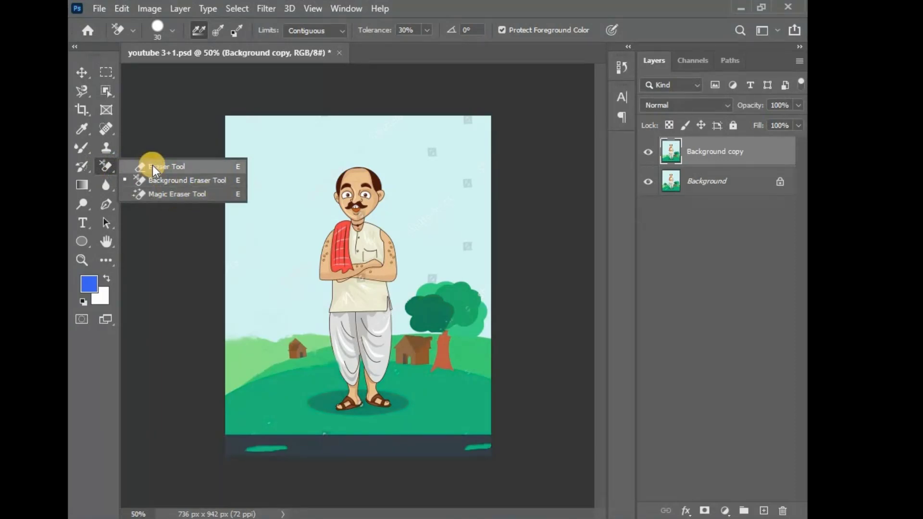
click(183, 166)
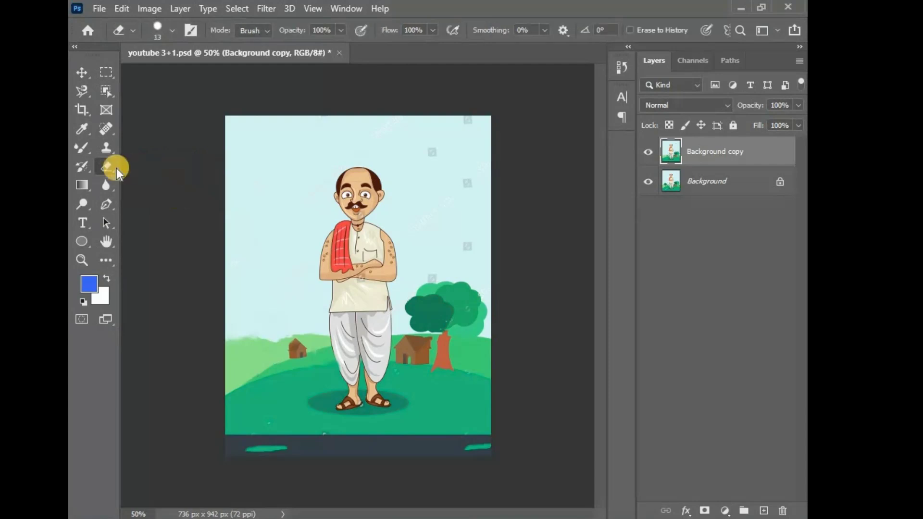
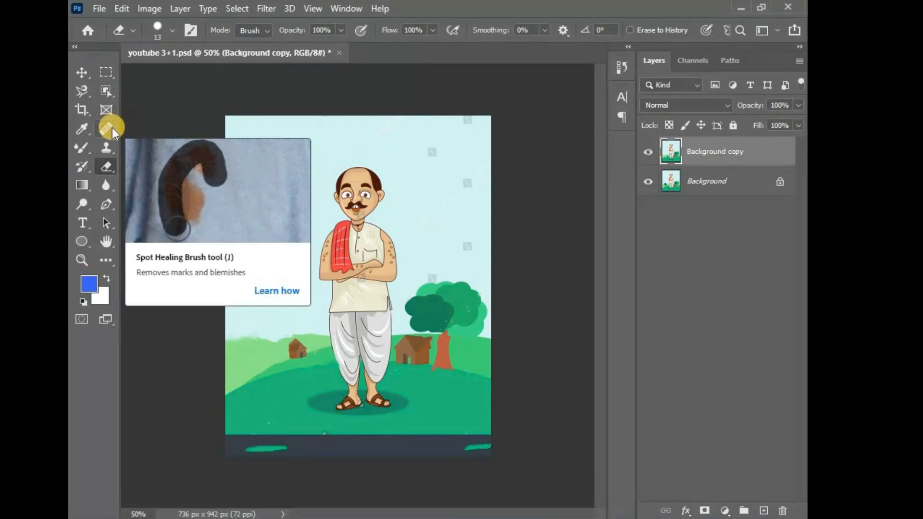
click(101, 164)
mouse_move(284, 344)
mouse_down()
mouse_move(270, 319)
mouse_move(264, 340)
mouse_move(256, 315)
mouse_move(283, 322)
mouse_move(250, 323)
mouse_move(277, 319)
mouse_move(253, 314)
mouse_move(276, 313)
mouse_move(278, 324)
mouse_move(262, 327)
mouse_move(274, 340)
mouse_move(272, 317)
mouse_move(272, 372)
mouse_move(271, 321)
mouse_move(255, 312)
mouse_move(252, 361)
mouse_up()
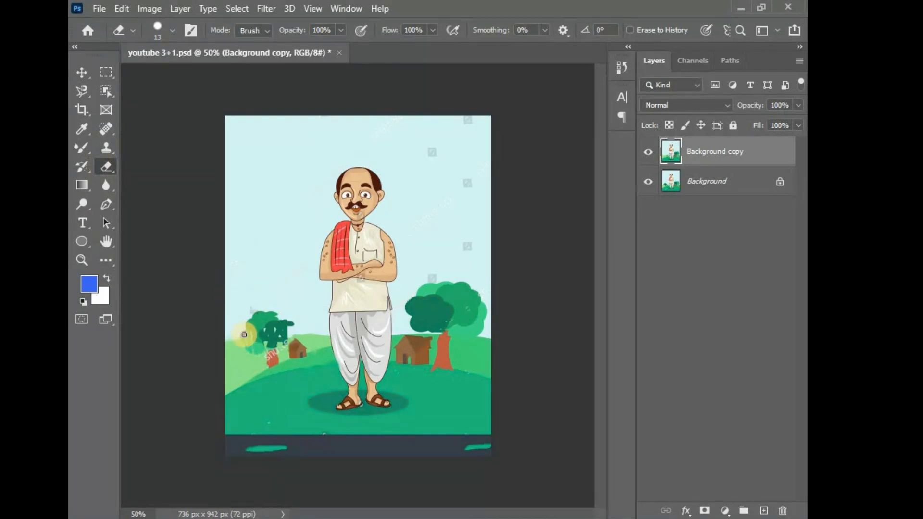
mouse_move(262, 357)
mouse_down()
mouse_move(269, 327)
mouse_move(292, 351)
mouse_move(289, 361)
mouse_move(255, 363)
mouse_move(278, 362)
mouse_move(288, 351)
mouse_move(281, 321)
mouse_move(264, 324)
mouse_move(283, 337)
mouse_move(271, 345)
mouse_move(292, 327)
mouse_move(286, 353)
mouse_move(259, 344)
mouse_move(258, 324)
mouse_move(260, 373)
mouse_move(286, 374)
mouse_move(250, 360)
mouse_up()
mouse_move(263, 315)
mouse_down()
mouse_move(268, 321)
mouse_move(241, 300)
mouse_up()
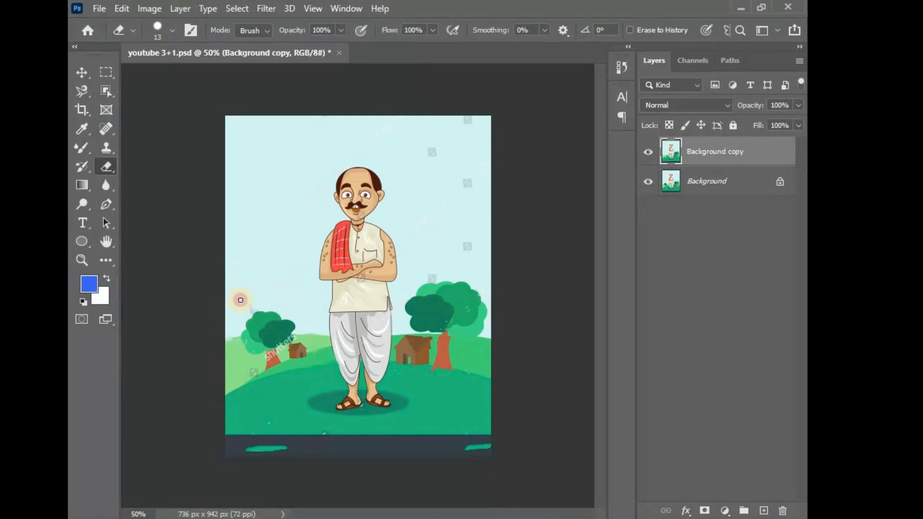
Step: Erase a zigzag through the sky beside the man on the Background copy layer with the 30 px Background Eraser
right_click(106, 166)
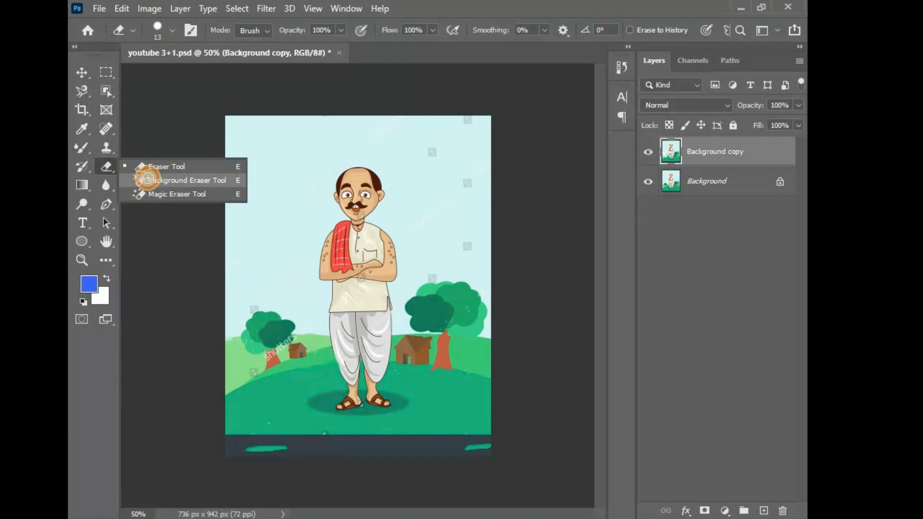
click(149, 180)
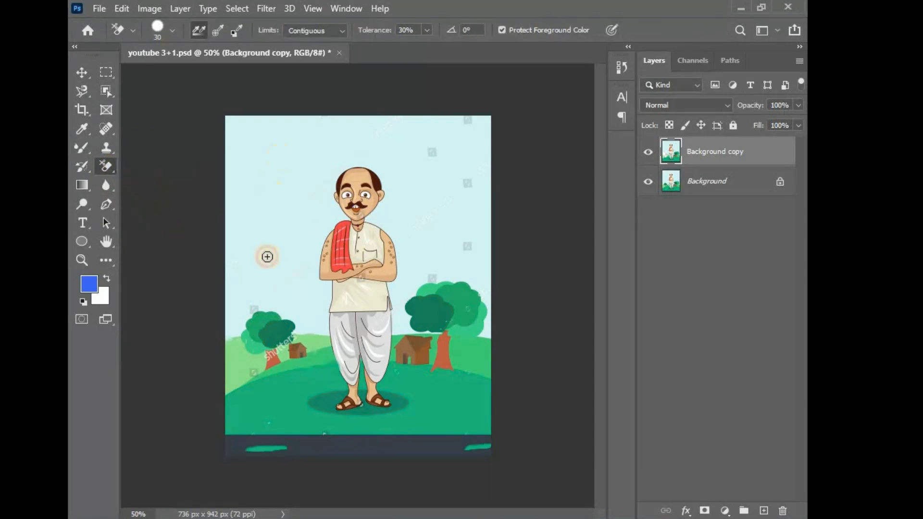
drag(322, 143, 269, 258)
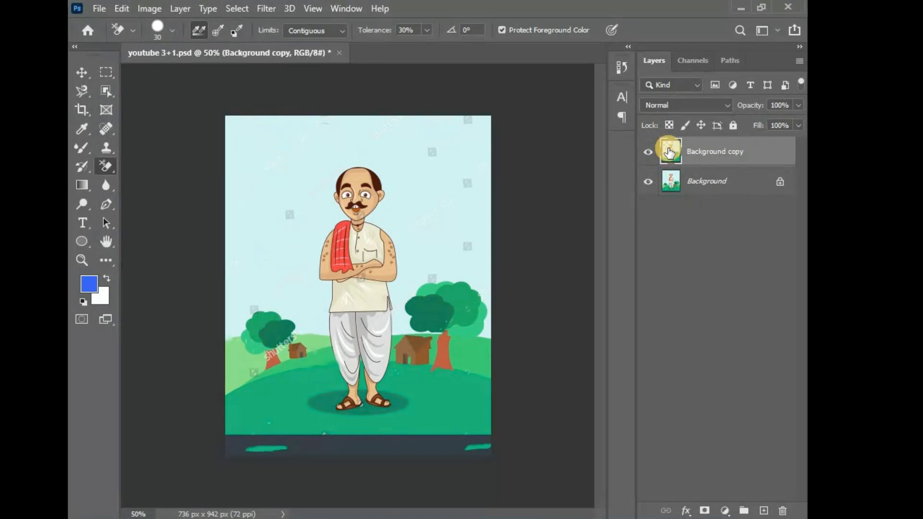
Step: Hide the Background layer and erase more sky on both sides of the man with the Background Eraser
click(647, 184)
mouse_move(435, 264)
mouse_down()
mouse_move(460, 148)
mouse_move(465, 287)
mouse_move(494, 143)
mouse_move(475, 133)
mouse_move(448, 237)
mouse_move(434, 102)
mouse_move(455, 142)
mouse_move(296, 133)
mouse_move(473, 129)
mouse_move(354, 143)
mouse_move(220, 123)
mouse_up()
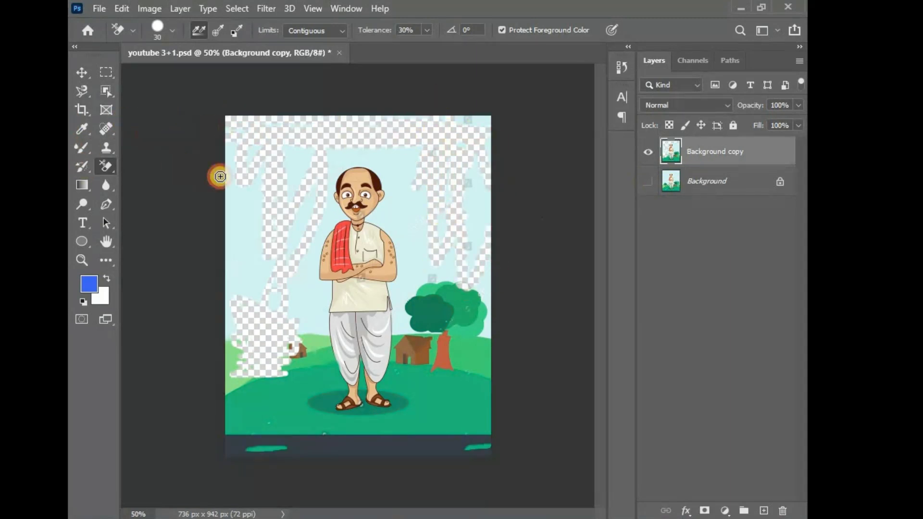
mouse_move(222, 249)
mouse_down()
mouse_move(214, 275)
mouse_move(260, 291)
mouse_move(234, 305)
mouse_move(224, 299)
mouse_move(256, 299)
mouse_move(225, 283)
mouse_move(195, 231)
mouse_move(203, 138)
mouse_move(222, 176)
mouse_move(233, 136)
mouse_move(226, 162)
mouse_up()
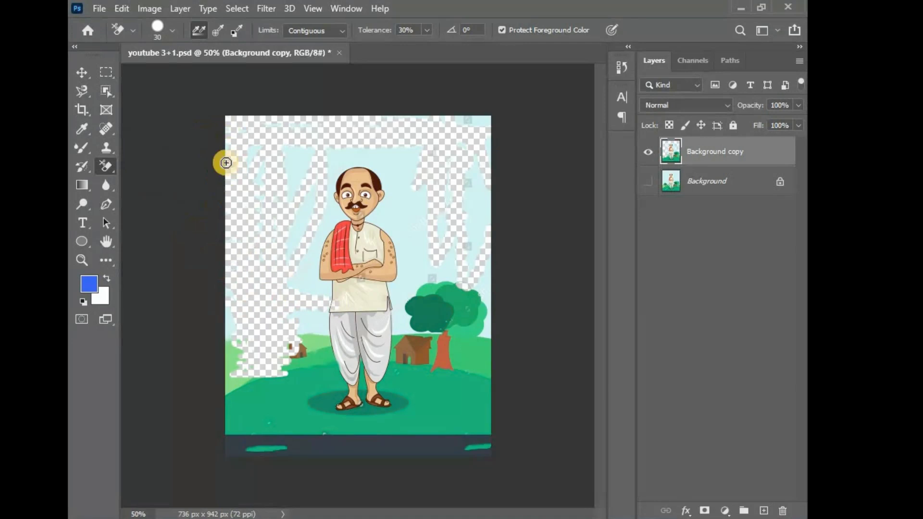
Step: Erase the main sky areas around the man on the Background copy layer with the Magic Eraser Tool at tolerance 32
right_click(108, 166)
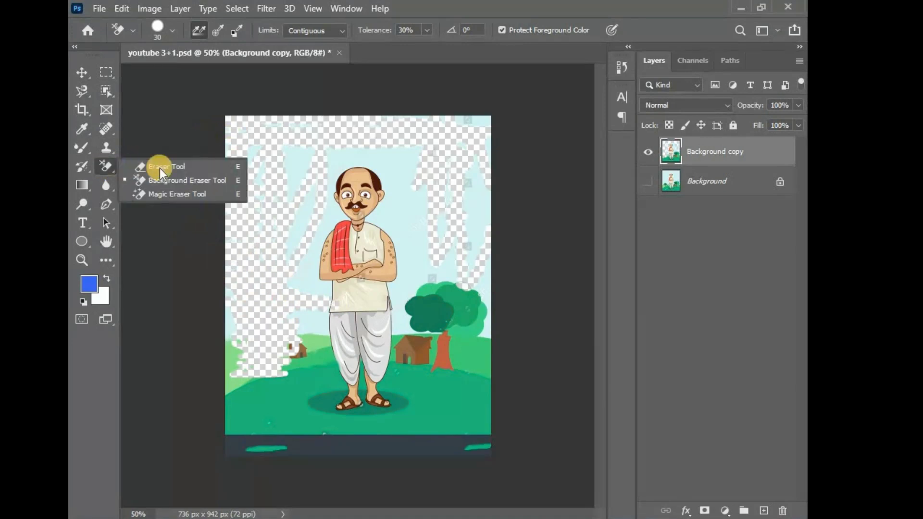
click(166, 194)
click(297, 152)
click(380, 145)
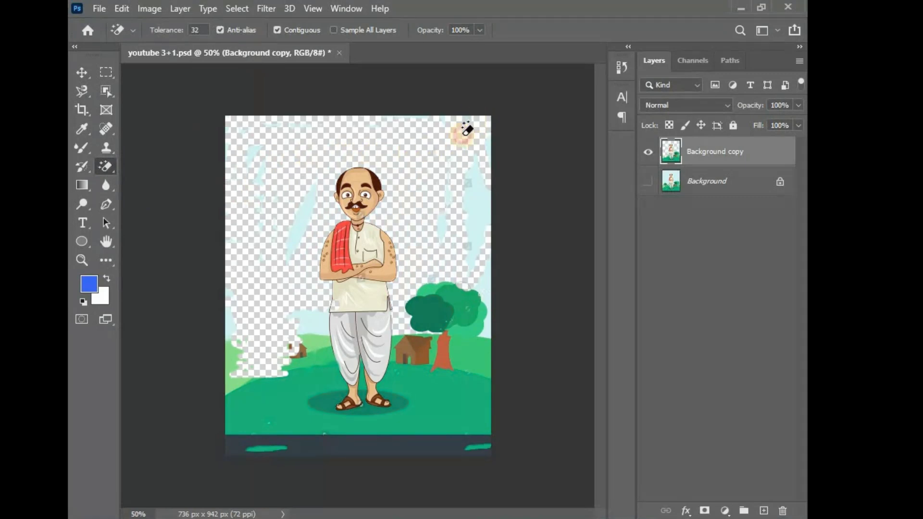
click(476, 209)
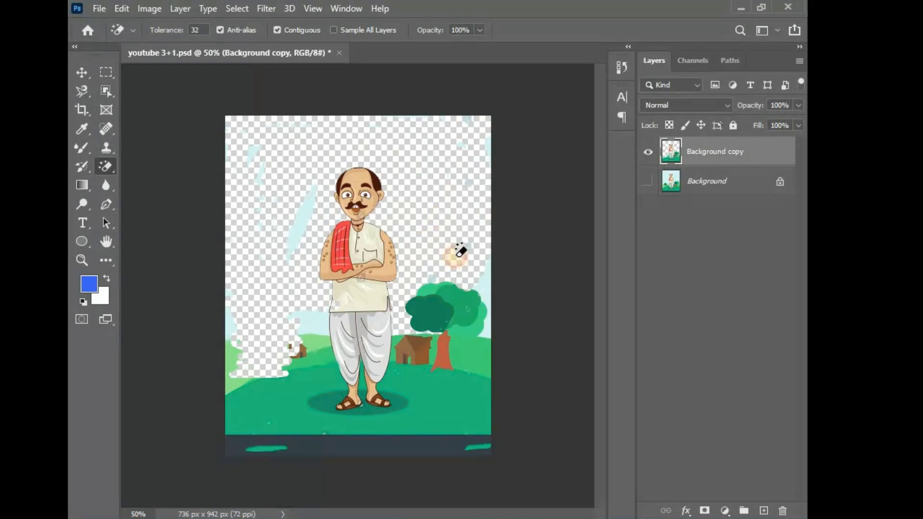
Step: Erase the tree foliage, hills, houses, ground, shadow and leftover sky streak around the man with the Magic Eraser
click(449, 309)
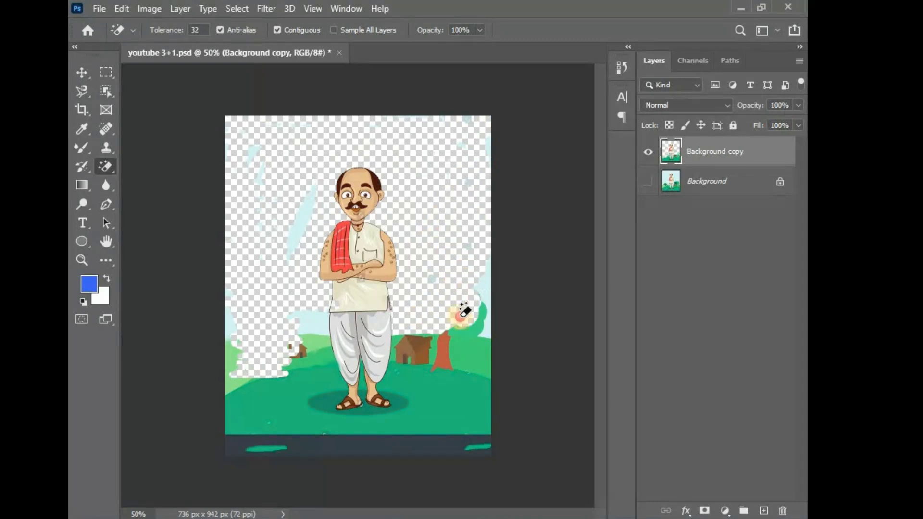
click(468, 332)
click(414, 348)
click(406, 384)
click(289, 395)
click(234, 370)
click(331, 363)
click(308, 344)
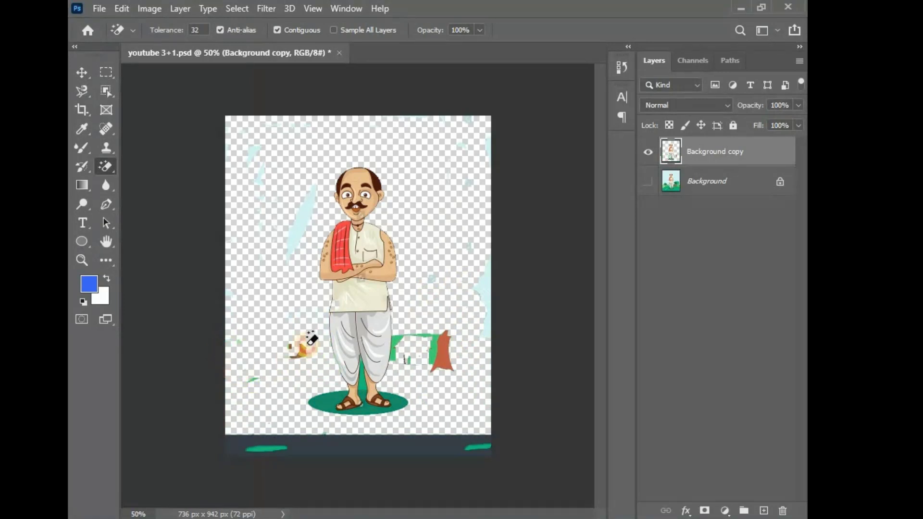
click(339, 399)
click(430, 304)
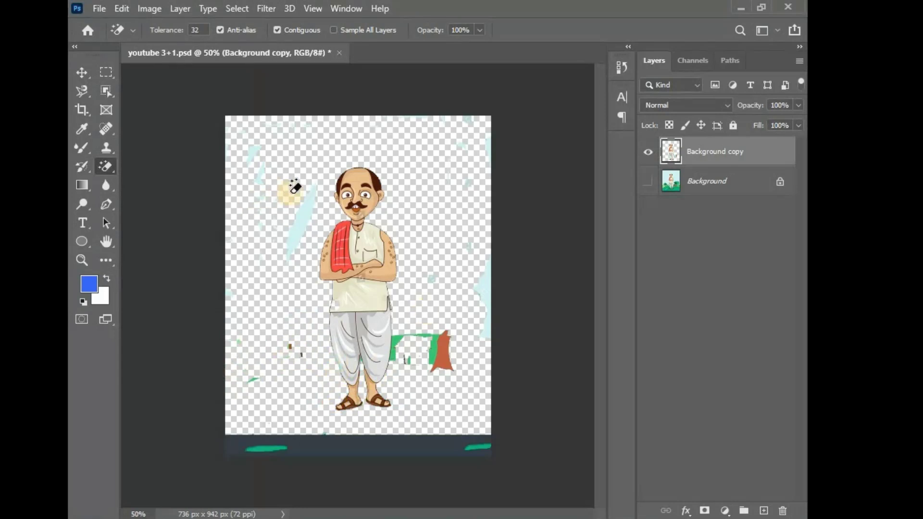
click(304, 231)
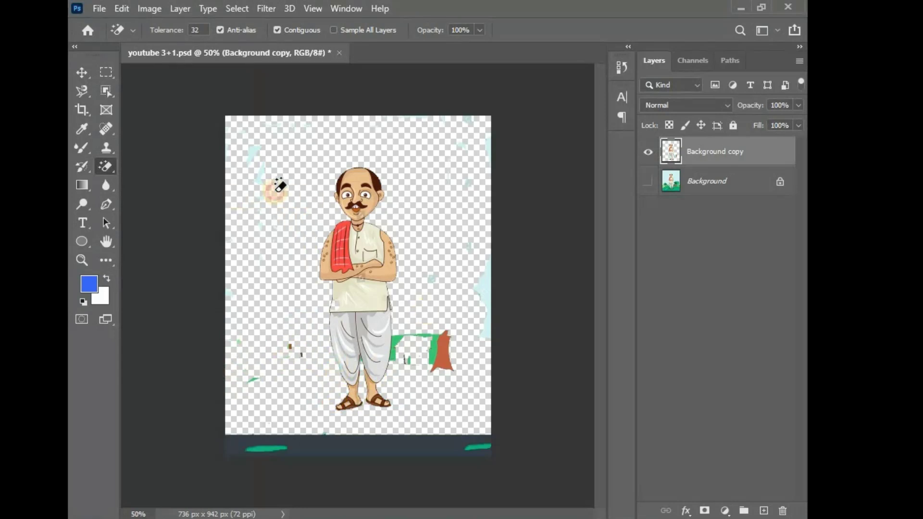
Step: Compare the erased Background copy with the Background layer by toggling their visibility, ending with only Background shown
click(647, 182)
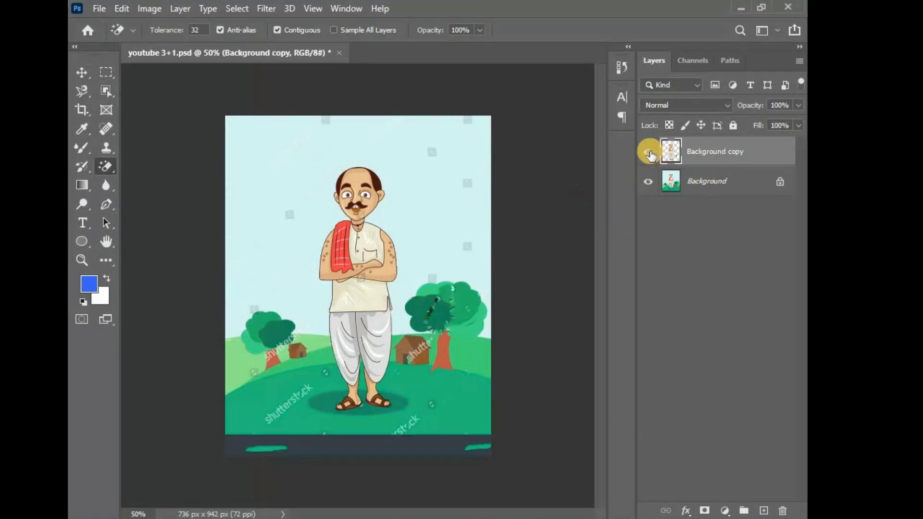
click(647, 151)
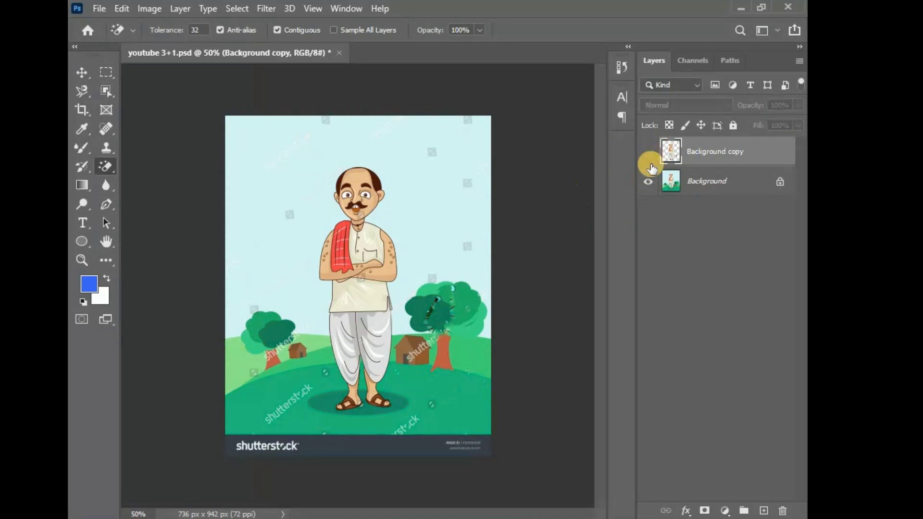
click(648, 151)
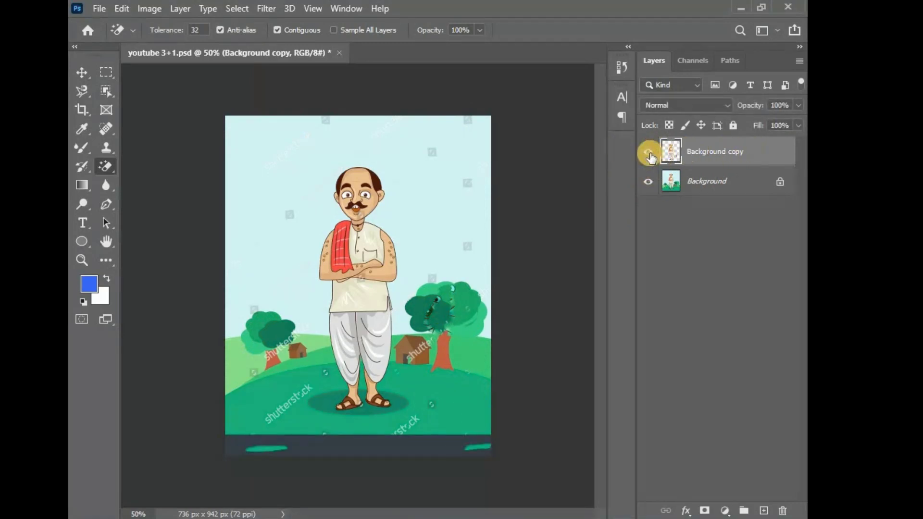
click(648, 182)
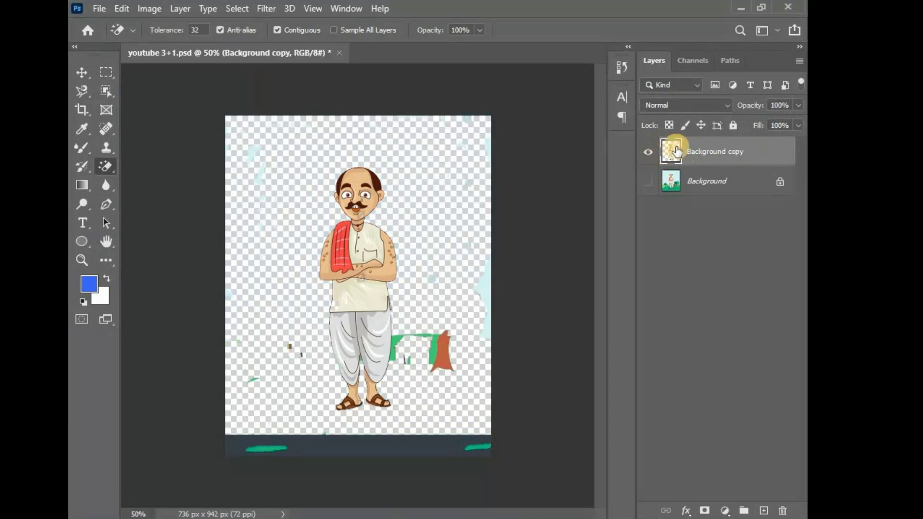
click(648, 152)
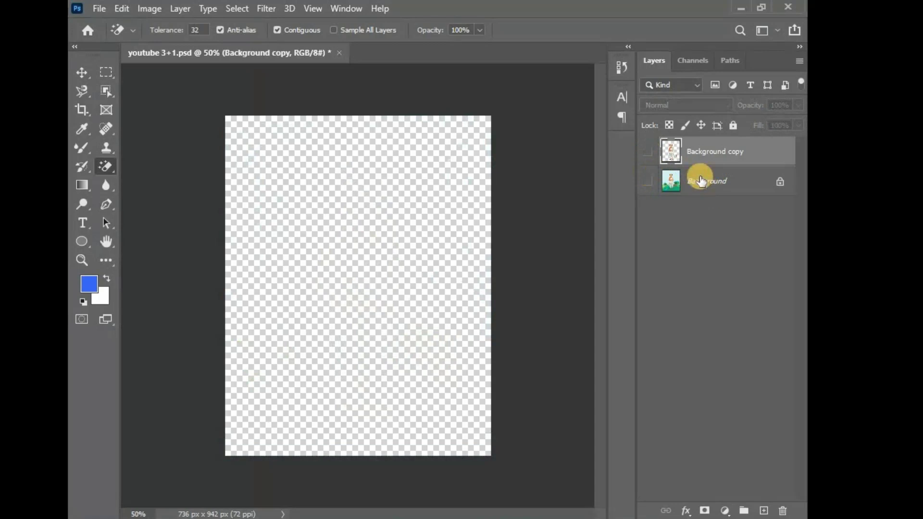
click(650, 183)
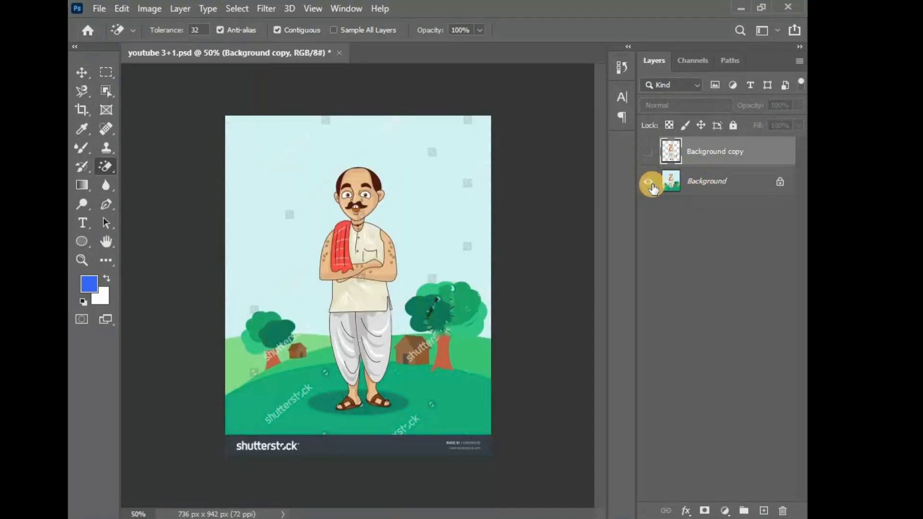
Step: Remove the tree beside the small house on the Background copy layer of youtube 3.jpg with the 19 px Content-Aware Spot Healing Brush
click(84, 167)
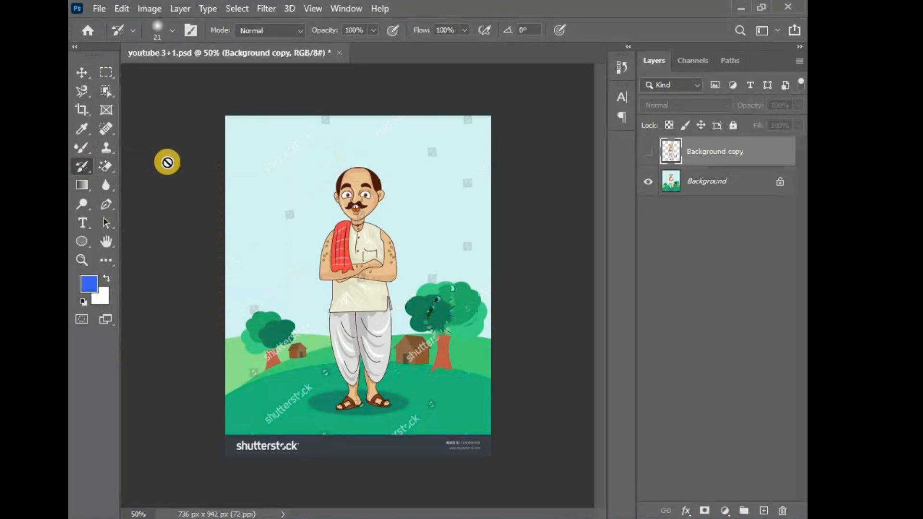
click(107, 129)
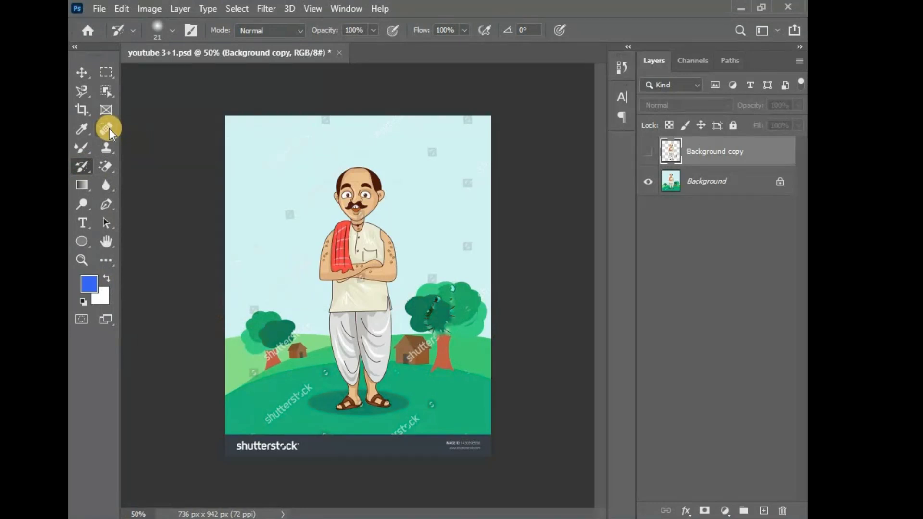
click(259, 331)
click(412, 208)
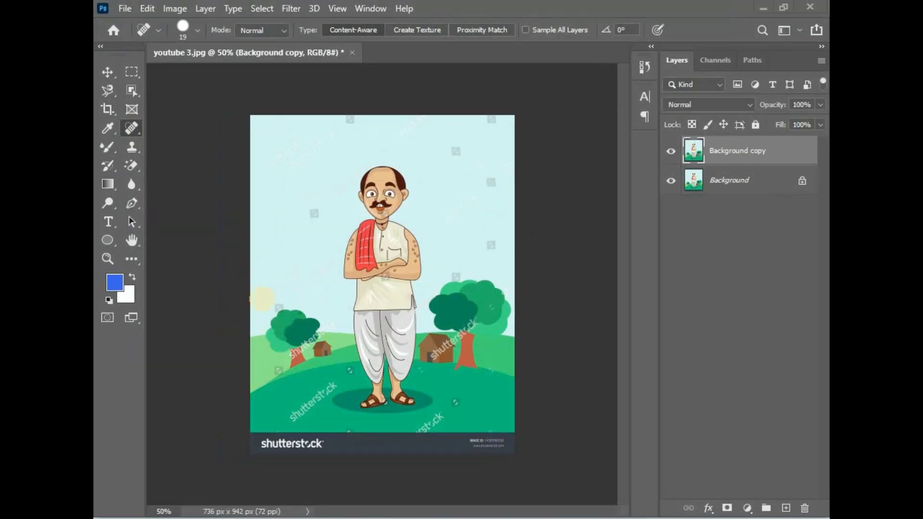
click(141, 127)
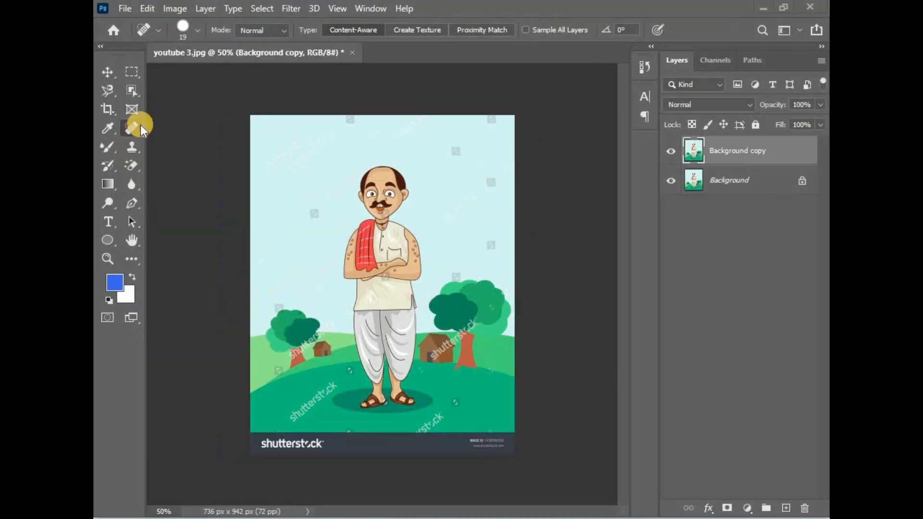
mouse_move(285, 312)
mouse_down()
mouse_move(271, 331)
mouse_move(280, 340)
mouse_move(265, 340)
mouse_move(308, 337)
mouse_move(298, 357)
mouse_move(308, 352)
mouse_move(294, 337)
mouse_move(262, 337)
mouse_move(289, 325)
mouse_move(276, 337)
mouse_move(295, 348)
mouse_move(285, 325)
mouse_move(315, 321)
mouse_move(339, 294)
mouse_up()
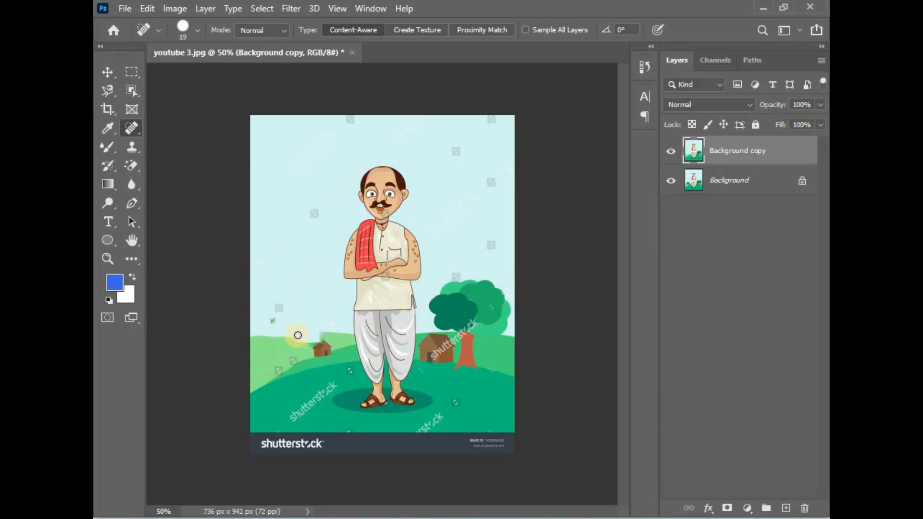
Step: Paint the removed tree back beside the small house with the 21 px History Brush
click(104, 163)
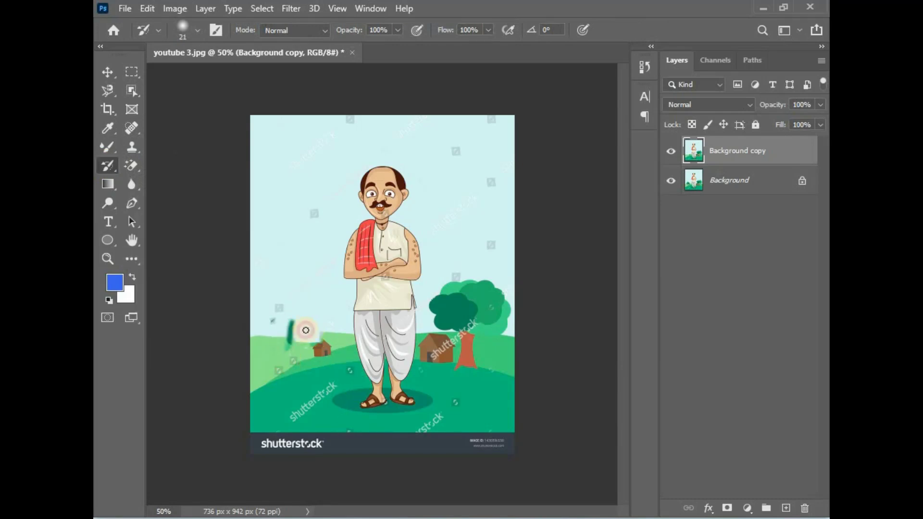
drag(280, 355, 310, 315)
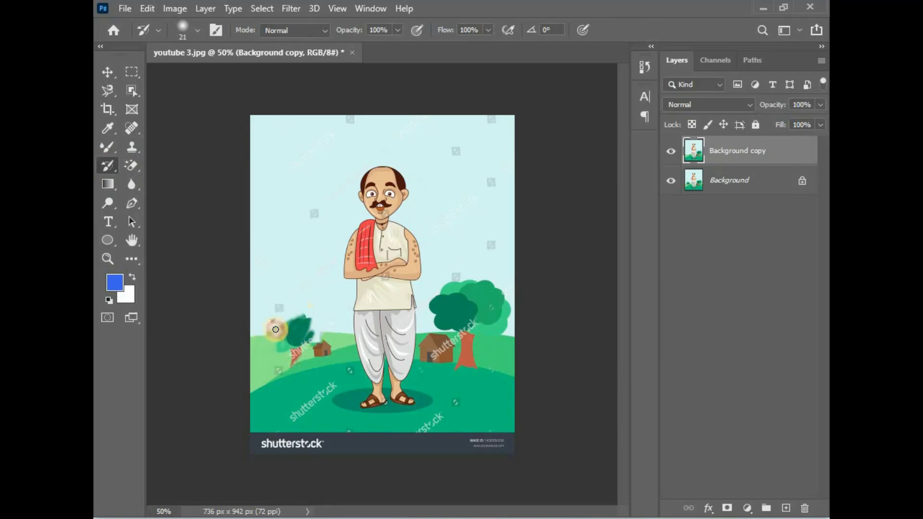
mouse_move(288, 339)
mouse_down()
mouse_move(305, 357)
mouse_move(293, 371)
mouse_move(324, 313)
mouse_move(307, 322)
mouse_move(313, 333)
mouse_move(323, 323)
mouse_move(307, 320)
mouse_move(267, 352)
mouse_move(286, 307)
mouse_move(319, 294)
mouse_move(308, 334)
mouse_move(266, 361)
mouse_move(273, 336)
mouse_move(284, 349)
mouse_move(321, 329)
mouse_move(277, 368)
mouse_move(271, 323)
mouse_up()
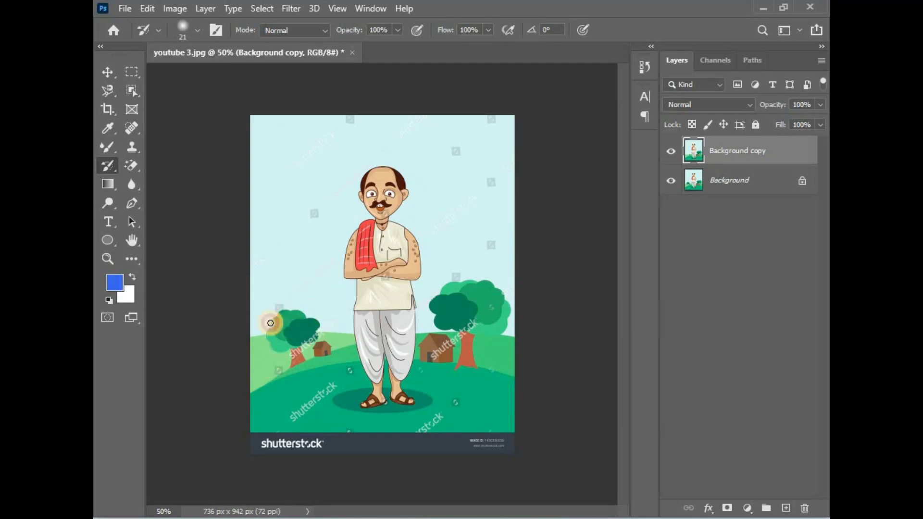
Step: Paint over the man, trees and houses with the 21 px Art History Brush in the Tight Short style
mouse_move(108, 166)
mouse_down()
mouse_move(150, 186)
mouse_move(193, 185)
mouse_up()
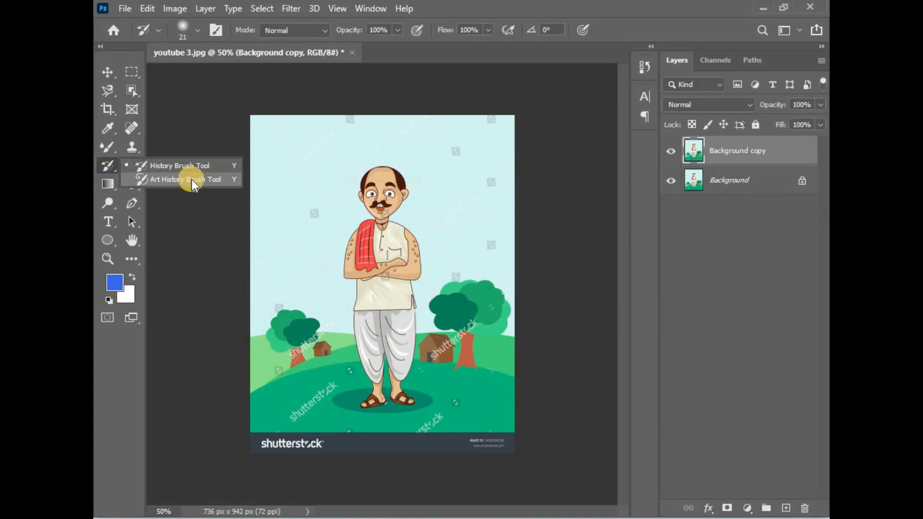
click(192, 181)
mouse_move(275, 326)
mouse_down()
mouse_move(355, 293)
mouse_move(270, 362)
mouse_move(300, 311)
mouse_move(284, 358)
mouse_move(301, 370)
mouse_move(304, 356)
mouse_move(281, 316)
mouse_move(281, 342)
mouse_move(286, 313)
mouse_move(358, 216)
mouse_move(294, 308)
mouse_move(300, 293)
mouse_move(300, 342)
mouse_move(376, 273)
mouse_move(387, 199)
mouse_move(390, 286)
mouse_move(465, 316)
mouse_move(481, 268)
mouse_move(495, 364)
mouse_move(463, 329)
mouse_move(464, 278)
mouse_move(444, 278)
mouse_move(431, 368)
mouse_move(430, 324)
mouse_move(314, 395)
mouse_move(409, 409)
mouse_move(407, 389)
mouse_move(444, 381)
mouse_move(397, 359)
mouse_move(420, 351)
mouse_move(427, 294)
mouse_move(401, 275)
mouse_move(412, 268)
mouse_move(399, 254)
mouse_move(361, 240)
mouse_move(383, 226)
mouse_move(372, 178)
mouse_move(386, 165)
mouse_move(410, 207)
mouse_up()
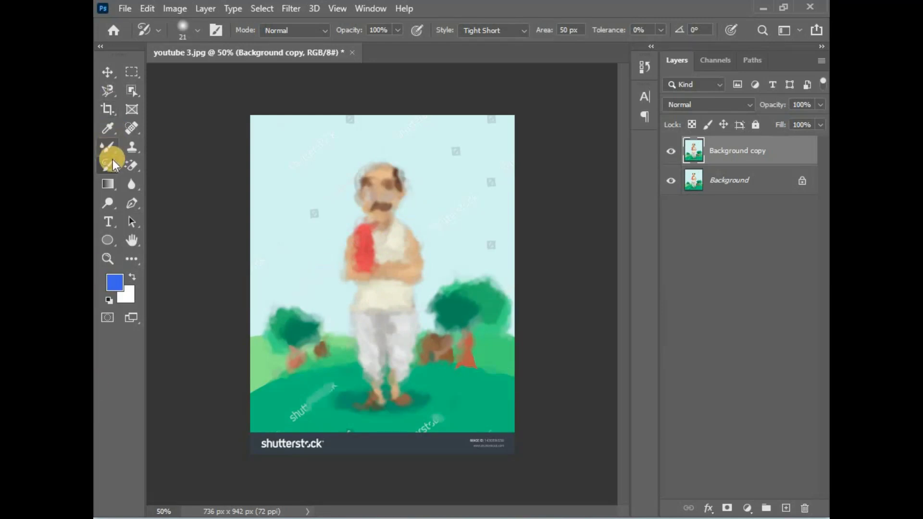
Step: Choose the Blur tool, and replace the painted Background copy layer with a fresh duplicate of the Background layer
click(133, 185)
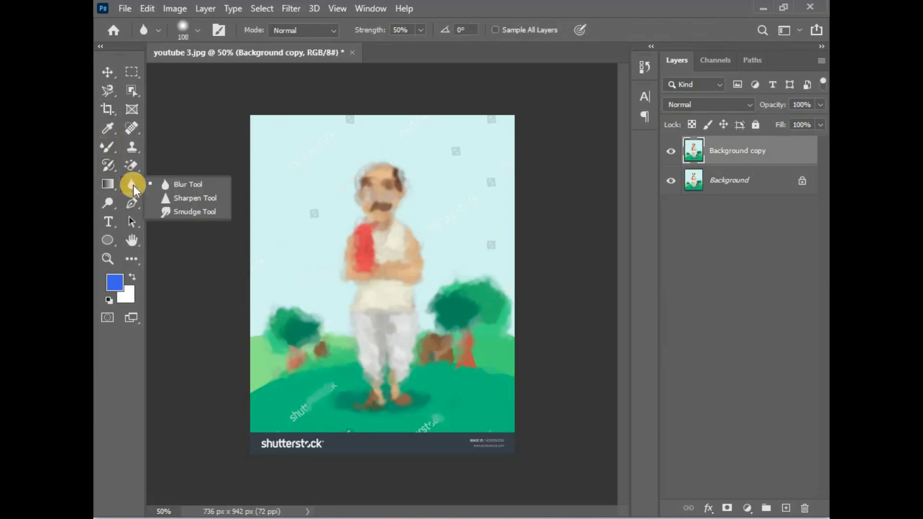
click(183, 137)
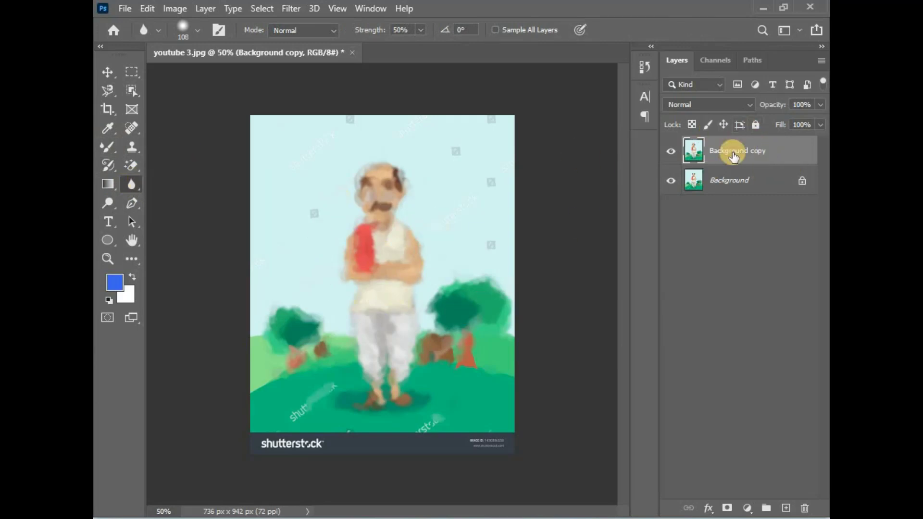
key(Delete)
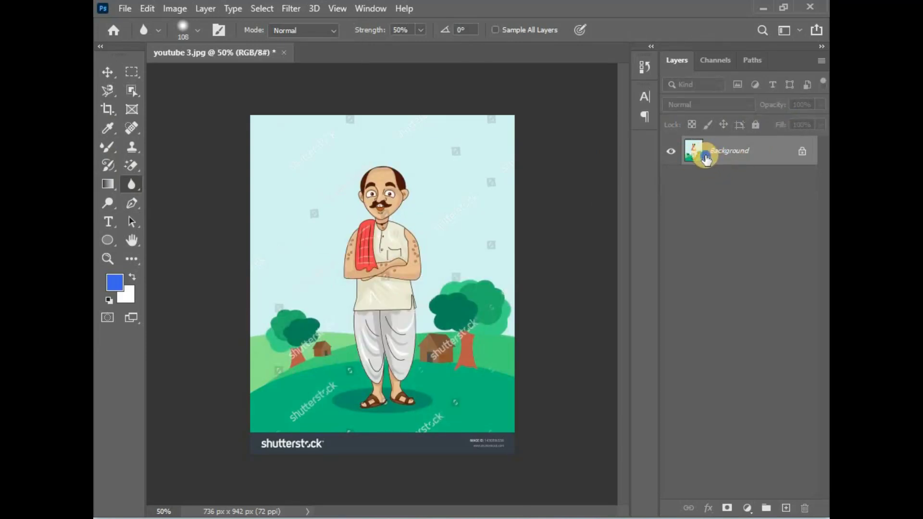
right_click(706, 160)
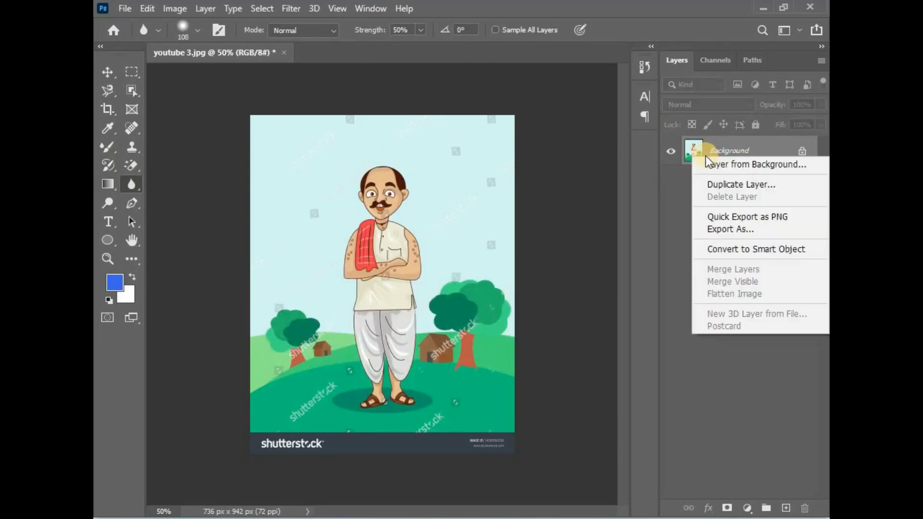
click(720, 185)
click(579, 134)
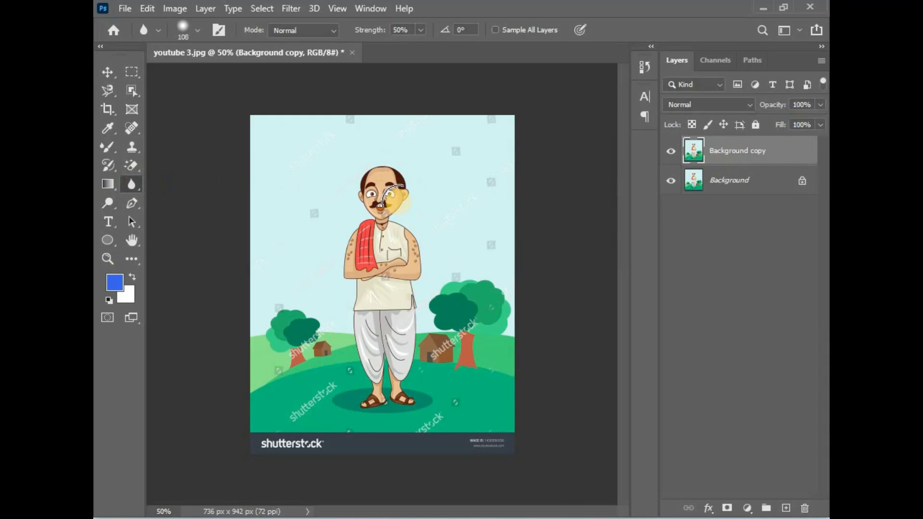
Step: Blur the man's face on the Background copy layer with the 108 px Blur tool in Normal mode at 50% strength
drag(391, 198, 420, 181)
mouse_move(375, 202)
mouse_down()
mouse_move(380, 192)
mouse_move(370, 195)
mouse_move(405, 191)
mouse_up()
drag(342, 193, 402, 208)
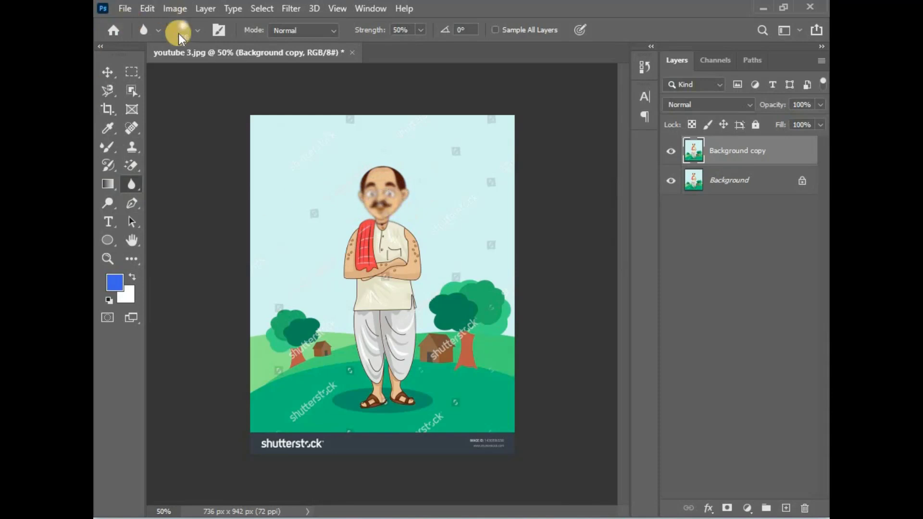
Step: Switch the Blur tool's mode to Darken and then to Lighten, and blur the man's chest, arms and red cloth
click(335, 30)
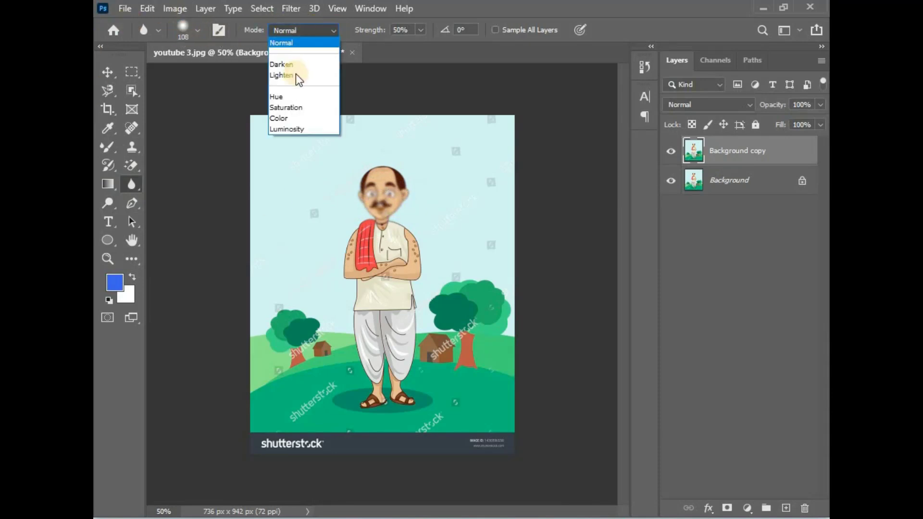
click(284, 65)
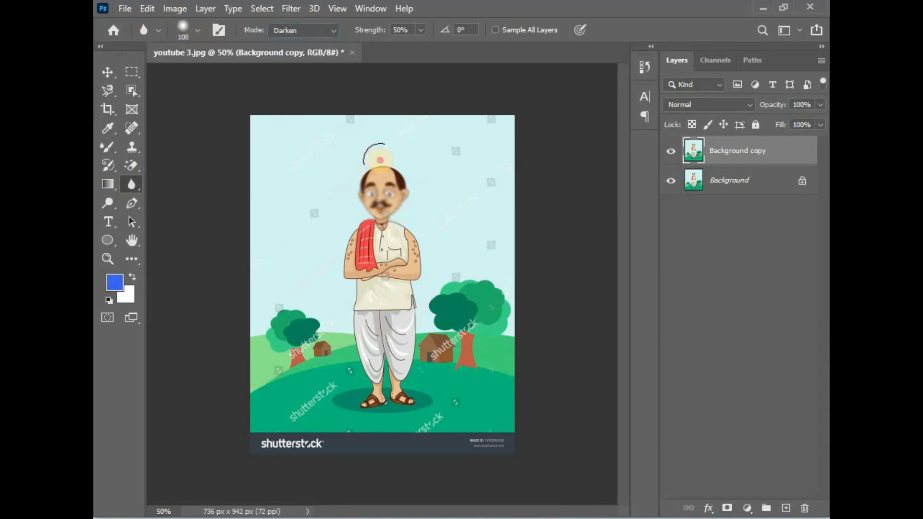
click(332, 31)
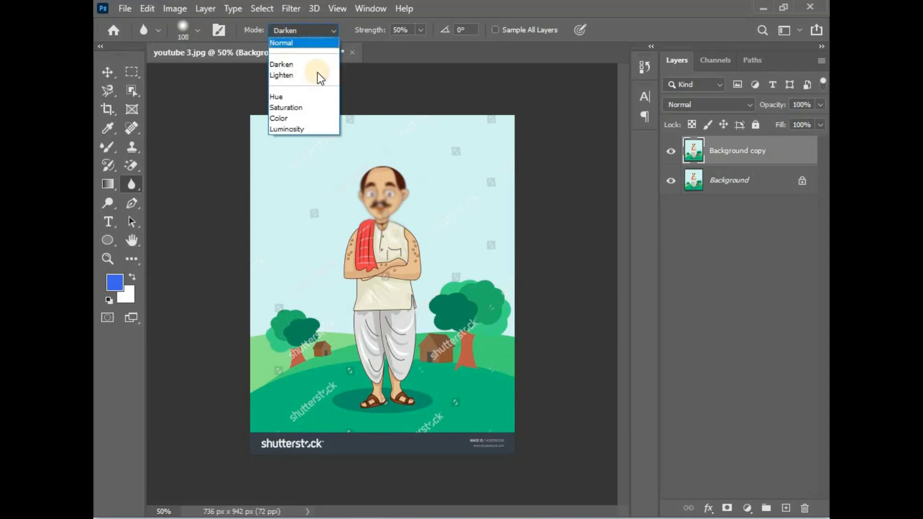
click(318, 74)
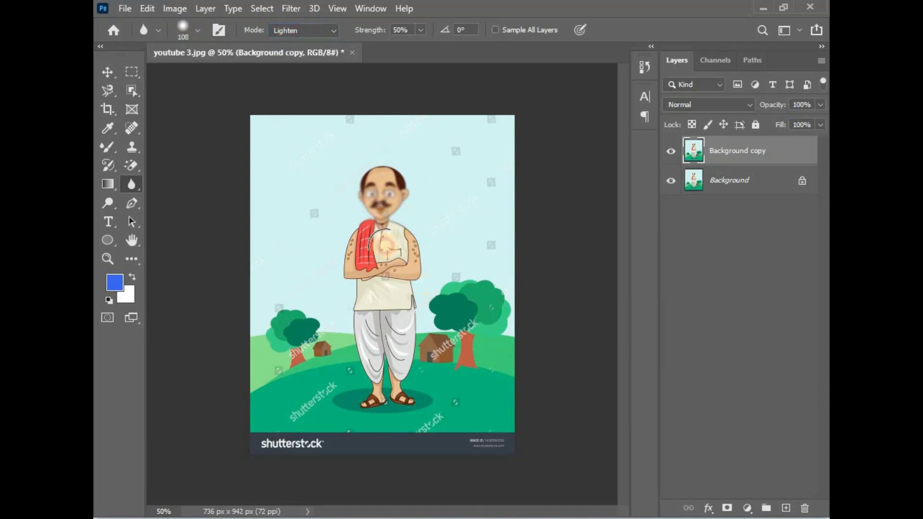
mouse_move(404, 256)
mouse_down()
mouse_move(411, 218)
mouse_move(362, 207)
mouse_up()
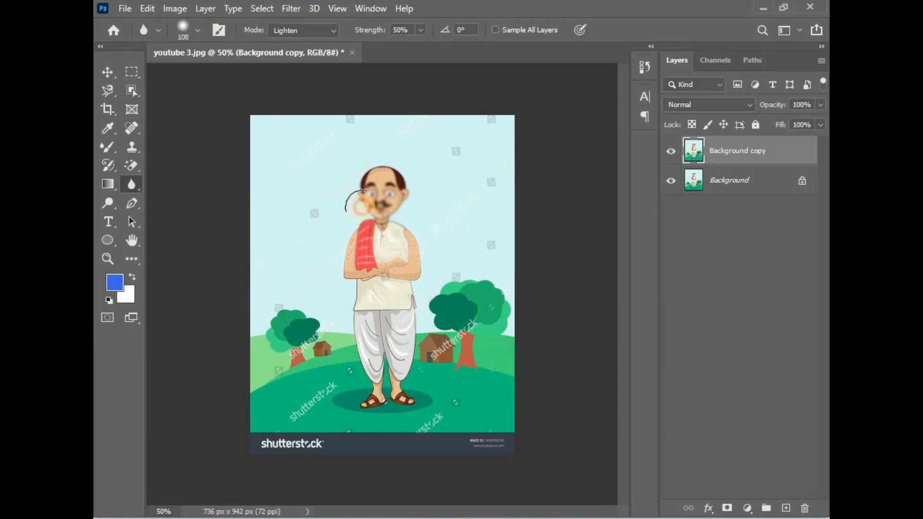
Step: Raise the Blur tool's strength to 100% and blur the man's lower shirt and trousers on the Background copy layer
click(416, 35)
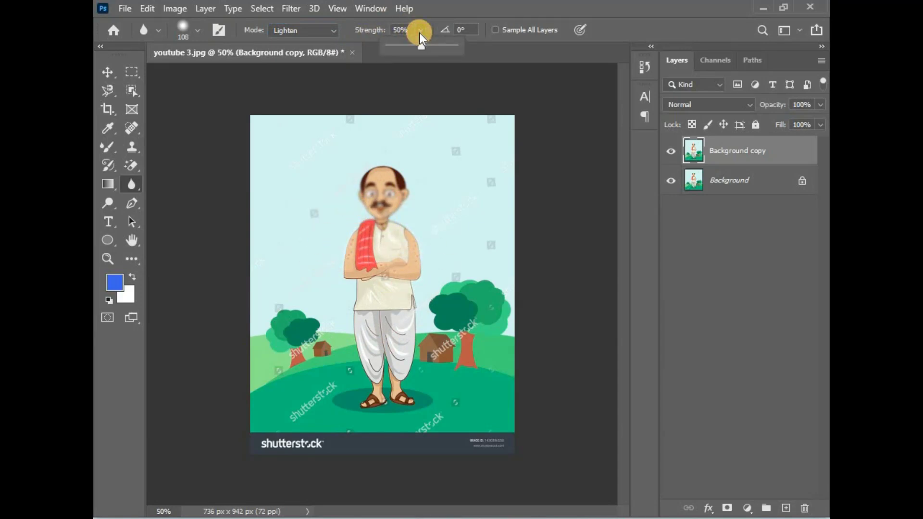
drag(421, 48, 469, 52)
mouse_move(385, 293)
mouse_down()
mouse_move(382, 313)
mouse_move(378, 204)
mouse_move(381, 399)
mouse_up()
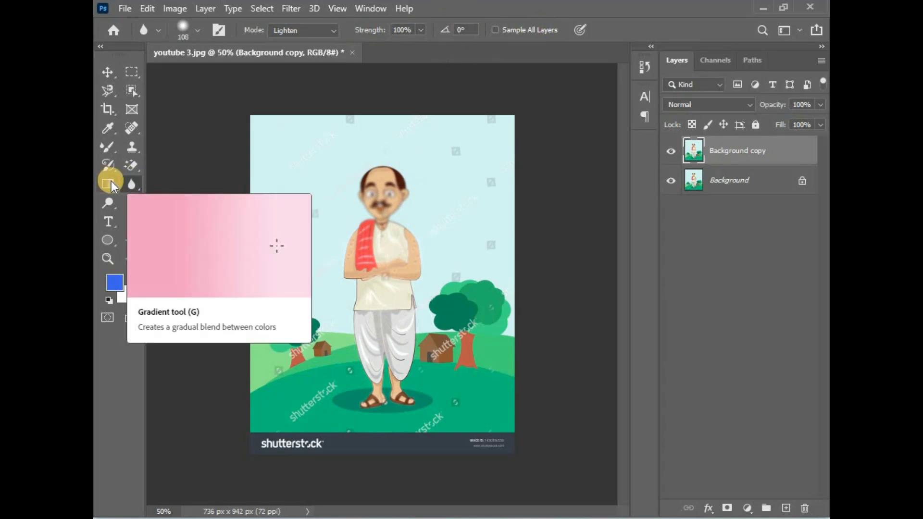
Step: Choose the Paint Bucket tool and fill the sky, the dark green ground and part of the small tree with the blue foreground colour
key(shift+g)
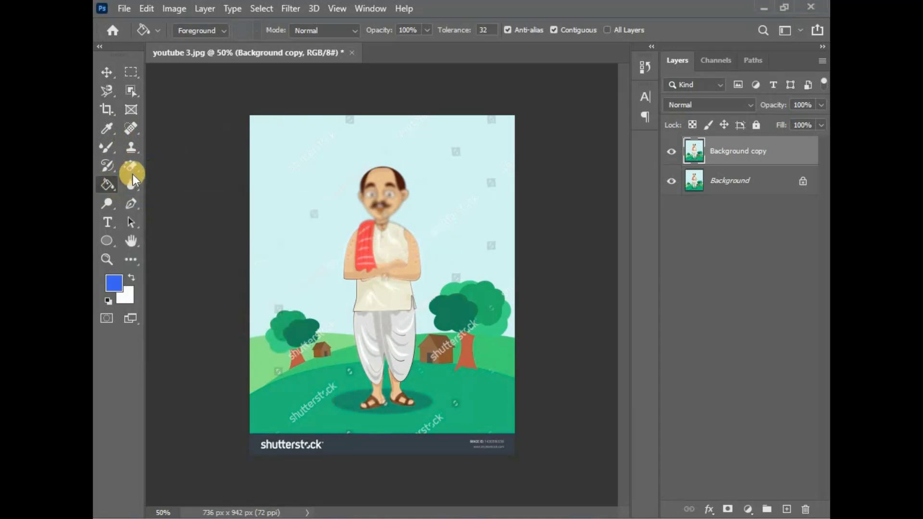
right_click(108, 185)
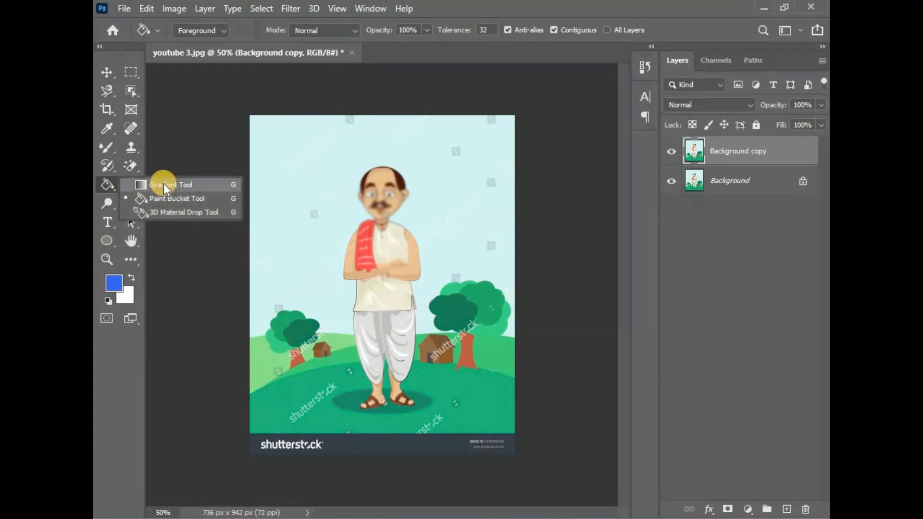
click(172, 201)
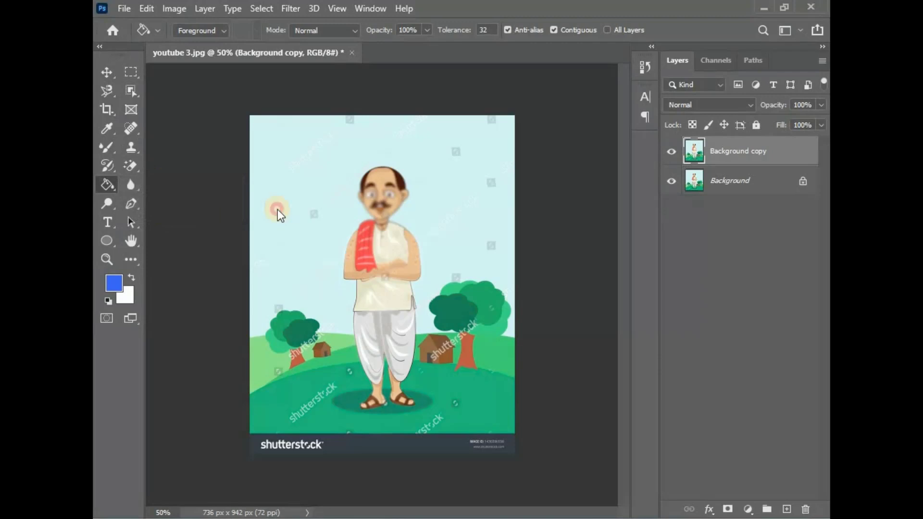
click(278, 209)
click(319, 381)
click(290, 348)
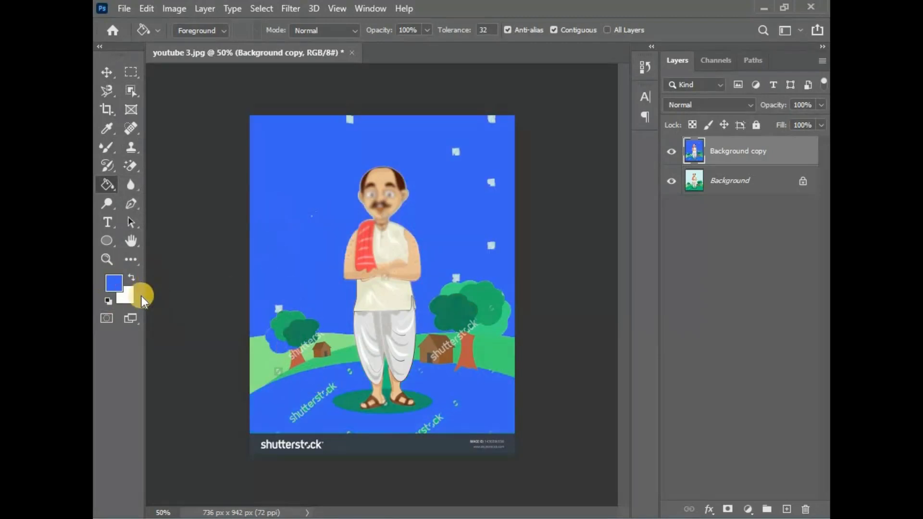
click(115, 287)
drag(631, 260, 633, 343)
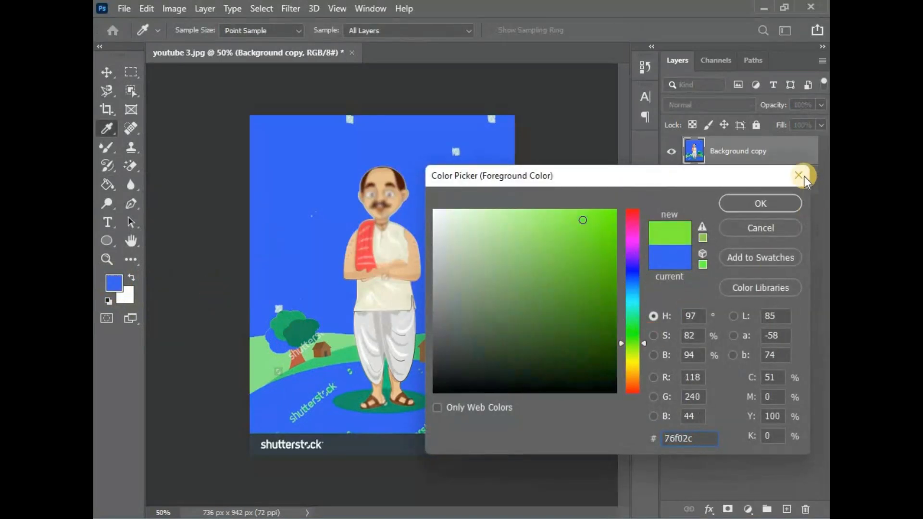
click(799, 175)
Step: Fill the hills, the larger house, and the trees' foliage and trunks with blue using the Paint Bucket tool
click(315, 356)
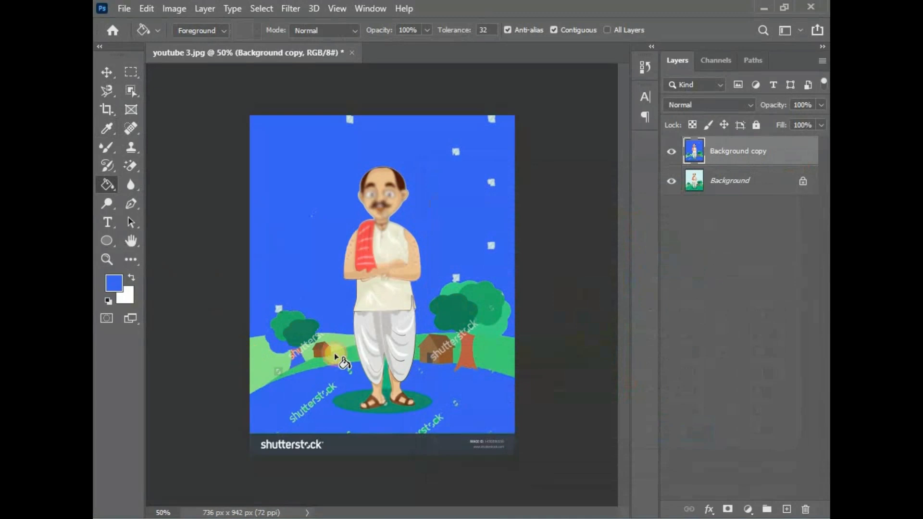
click(343, 338)
click(444, 349)
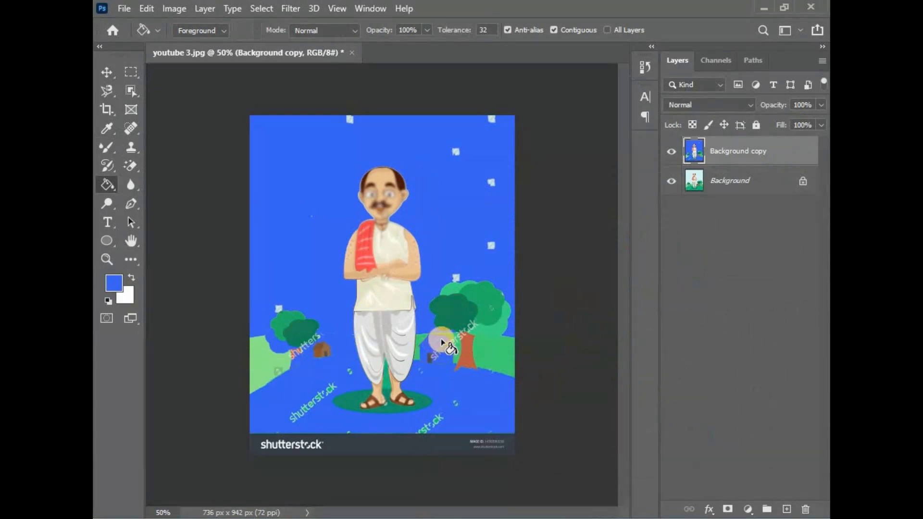
click(472, 304)
click(487, 325)
click(452, 291)
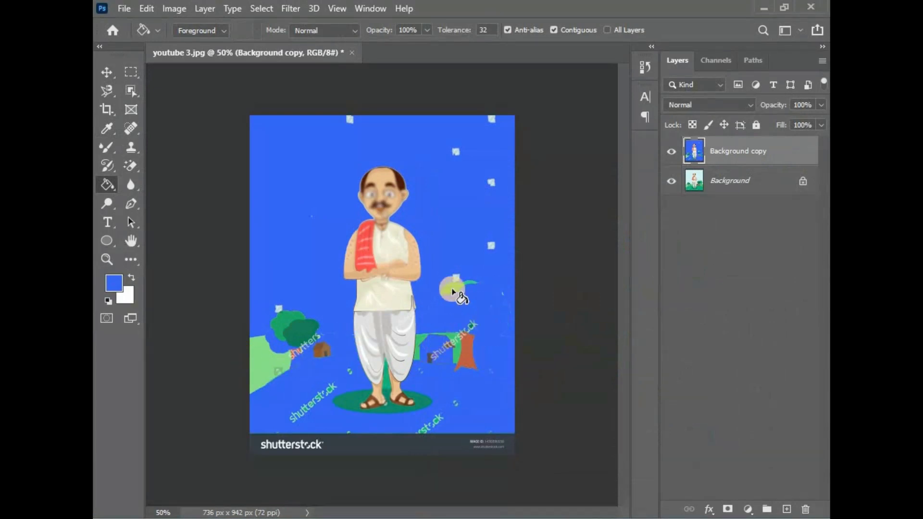
click(470, 355)
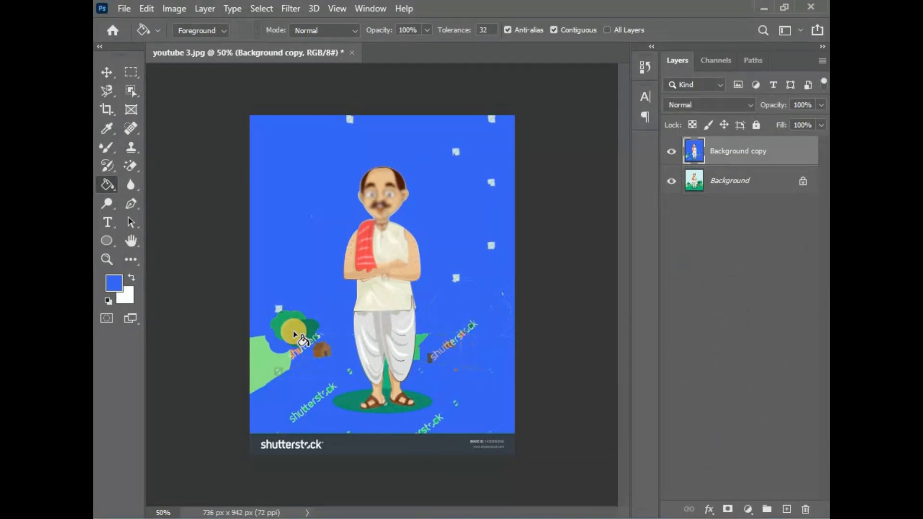
click(292, 357)
click(270, 359)
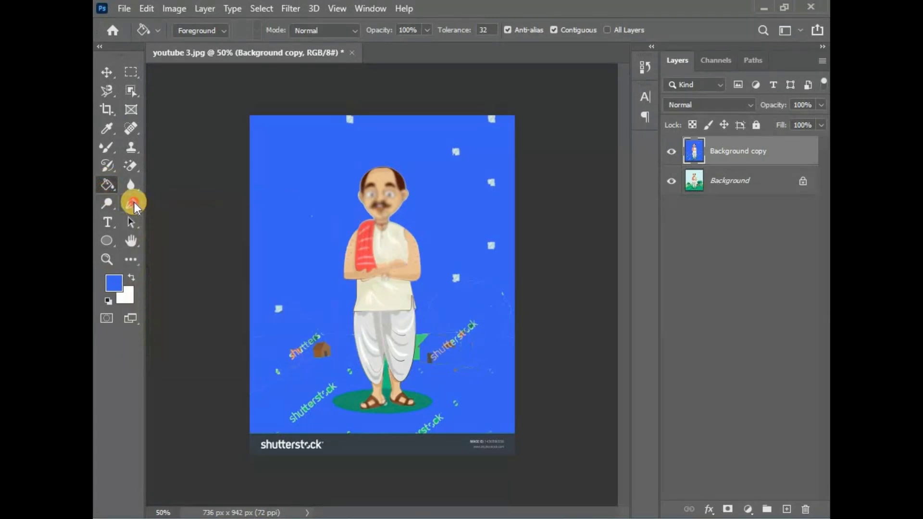
Step: Trace a freeform pen path around the man's head and along both shoulders and upper arms
click(134, 203)
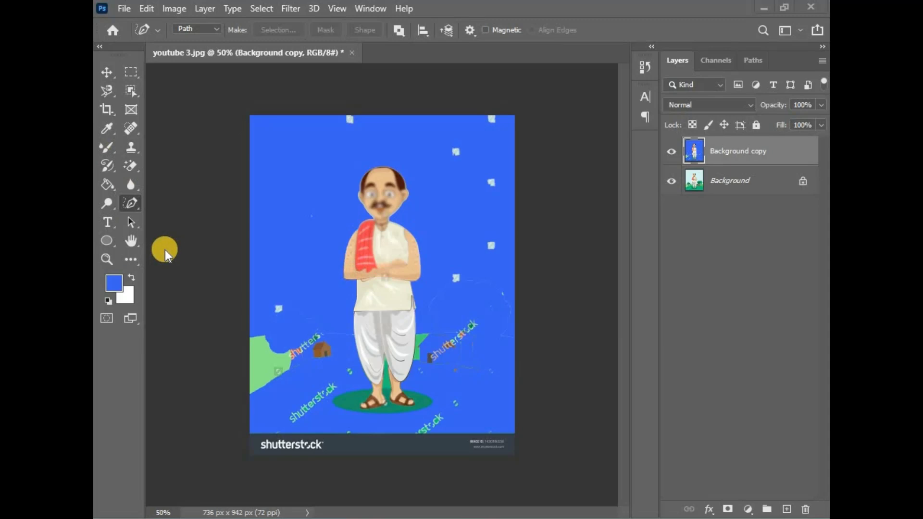
click(371, 219)
mouse_move(371, 219)
mouse_down()
mouse_move(357, 196)
mouse_move(364, 173)
mouse_move(404, 173)
mouse_move(414, 194)
mouse_move(394, 223)
mouse_move(418, 269)
mouse_up()
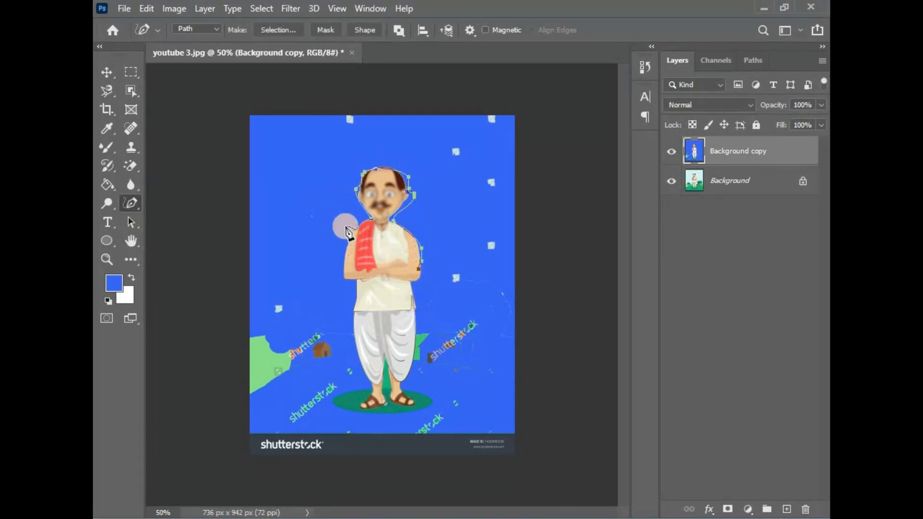
drag(371, 220, 344, 248)
right_click(387, 198)
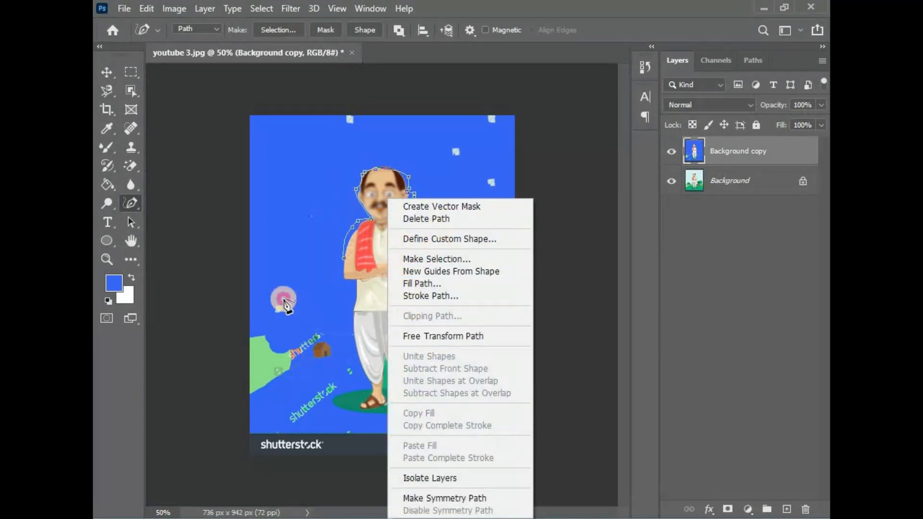
click(285, 303)
Step: Draw loose curved paths in the sky on both sides of the man with the Freeform Pen tool
click(133, 209)
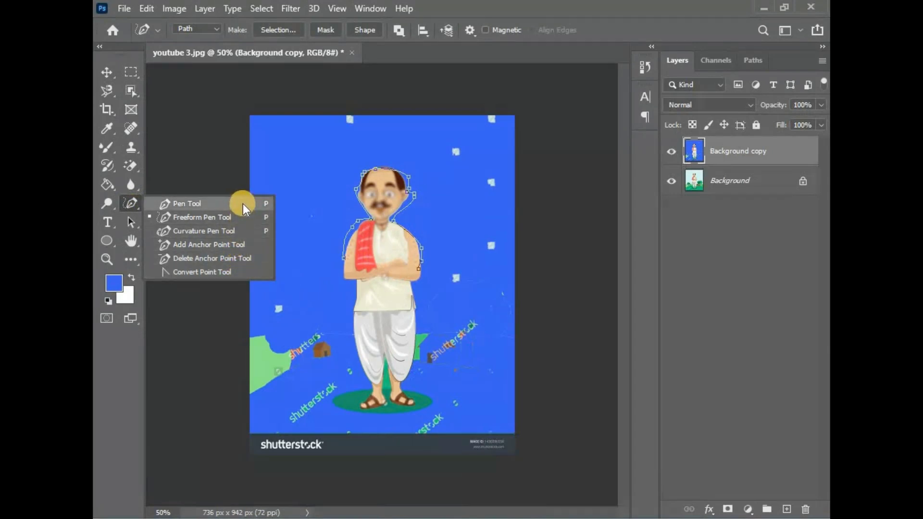
click(239, 217)
drag(324, 195, 280, 278)
mouse_move(348, 343)
mouse_down()
mouse_move(315, 252)
mouse_move(354, 165)
mouse_move(452, 183)
mouse_move(467, 203)
mouse_move(433, 263)
mouse_move(483, 341)
mouse_up()
Step: Choose the Pen tool and draw a path of curved and straight segments crossing the man and the picture
drag(130, 205, 201, 203)
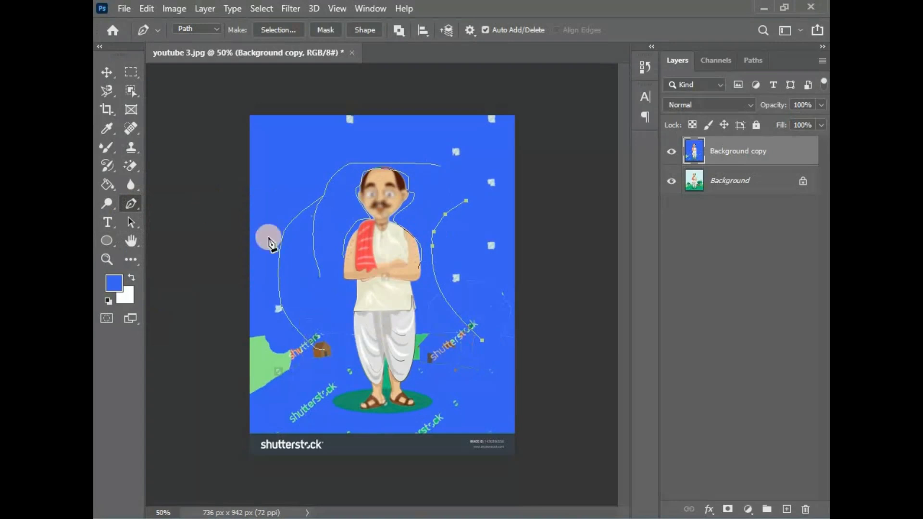
drag(297, 279, 336, 361)
drag(488, 313, 405, 345)
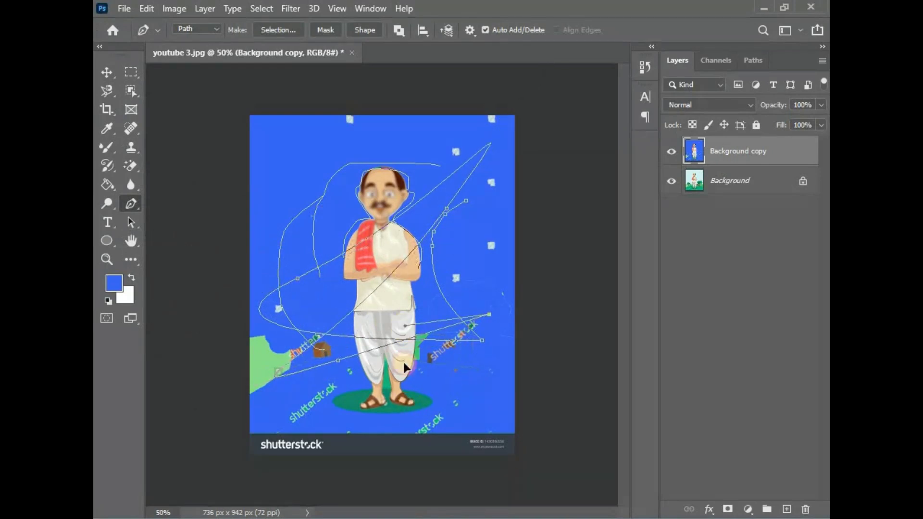
click(403, 343)
drag(407, 313, 370, 373)
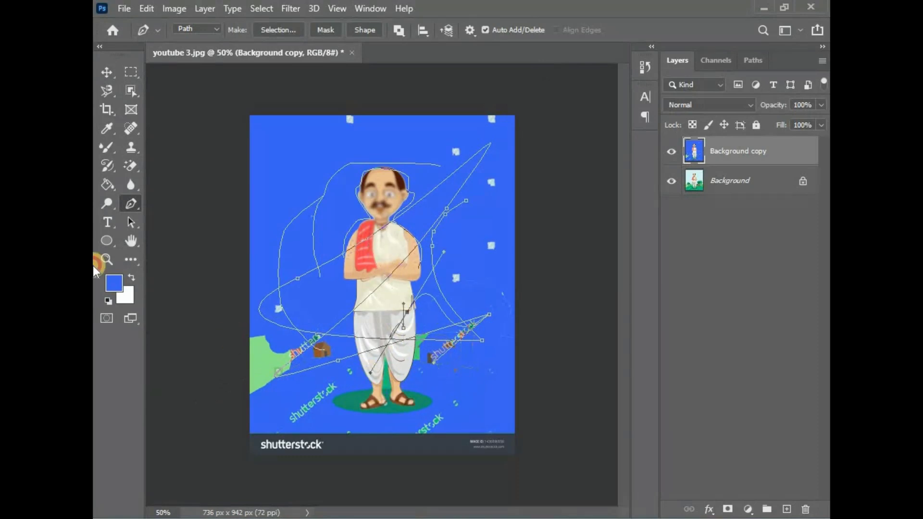
Step: Return the Background copy layer to the unedited picture, and lighten it with the 65 px Dodge tool on Midtones at 50% exposure
click(109, 205)
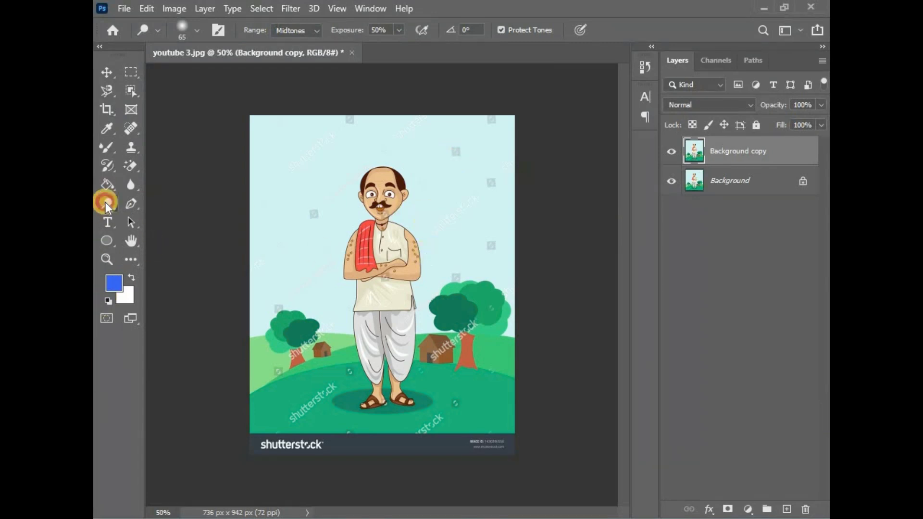
mouse_move(370, 199)
mouse_down()
mouse_move(389, 223)
mouse_move(358, 238)
mouse_move(348, 276)
mouse_move(404, 268)
mouse_move(417, 290)
mouse_move(393, 387)
mouse_move(414, 411)
mouse_move(364, 390)
mouse_move(339, 411)
mouse_move(318, 403)
mouse_move(555, 417)
mouse_move(400, 388)
mouse_move(410, 374)
mouse_move(701, 324)
mouse_move(371, 274)
mouse_move(407, 313)
mouse_move(515, 331)
mouse_move(231, 323)
mouse_move(283, 363)
mouse_move(617, 458)
mouse_move(480, 445)
mouse_up()
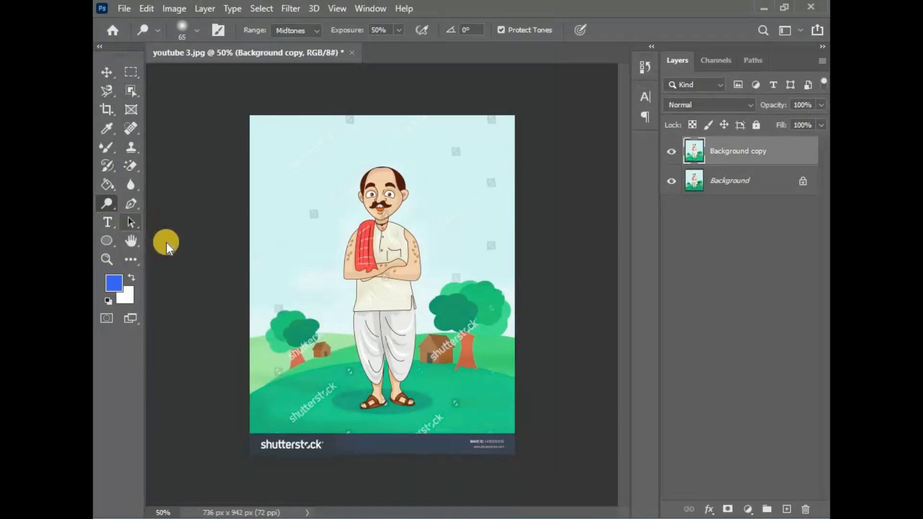
Step: Try to select the man and his surroundings with the Path Selection tool, and check its available path commands
click(130, 222)
click(200, 226)
drag(398, 183, 306, 367)
drag(334, 165, 438, 418)
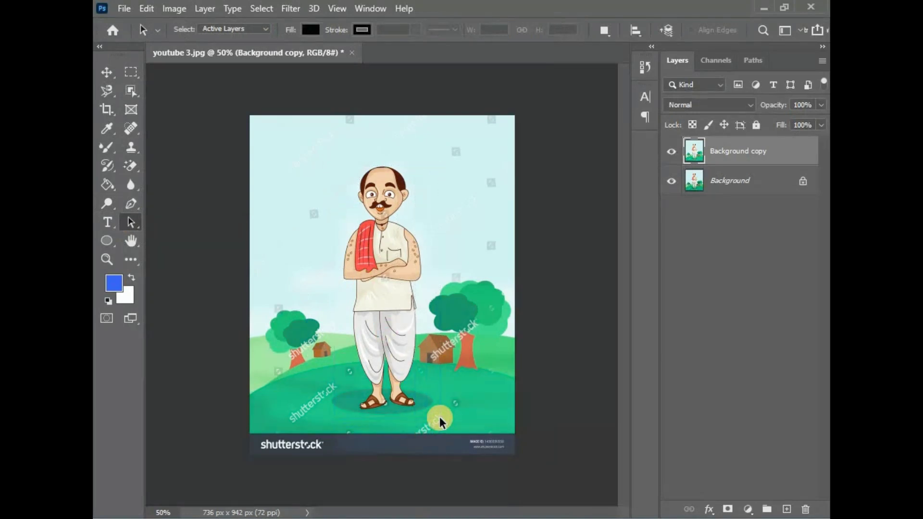
drag(291, 152, 500, 421)
right_click(403, 262)
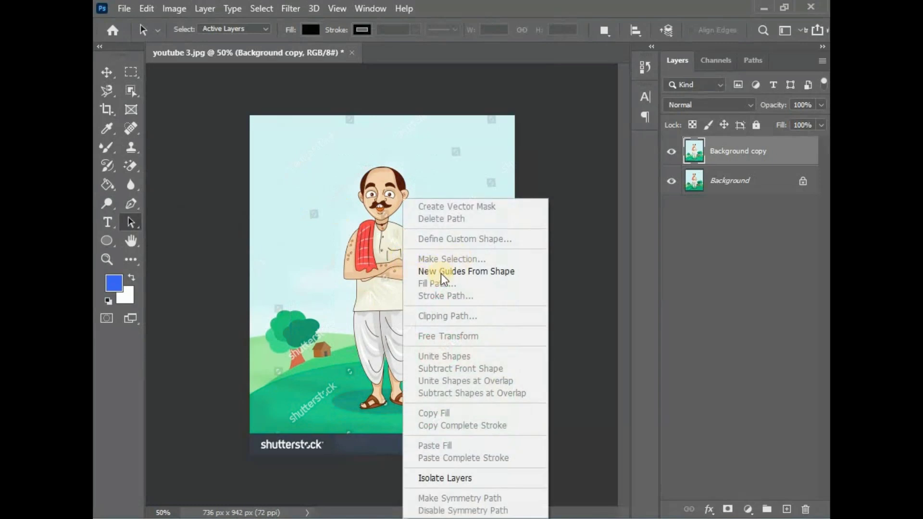
click(380, 250)
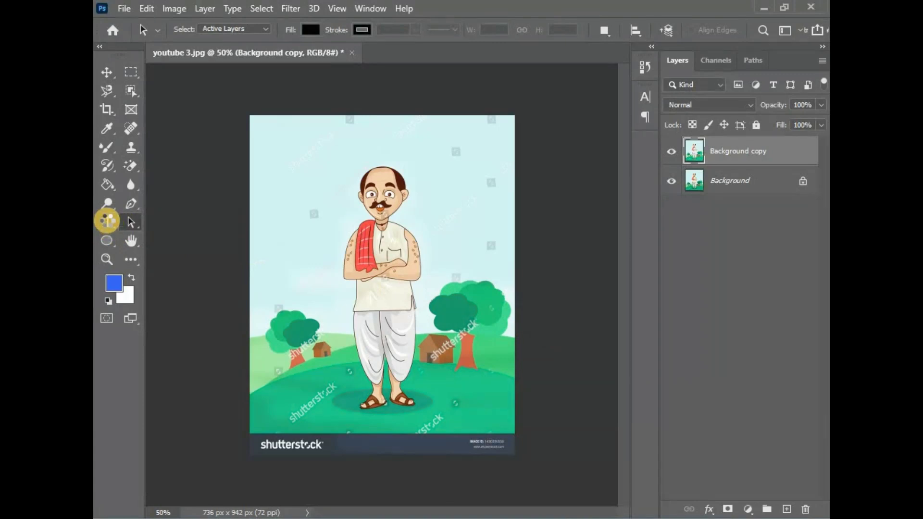
Step: Choose the Horizontal Type tool, create a text box over the man's upper body, and extend its upper-left corner slightly outward
click(106, 220)
click(108, 223)
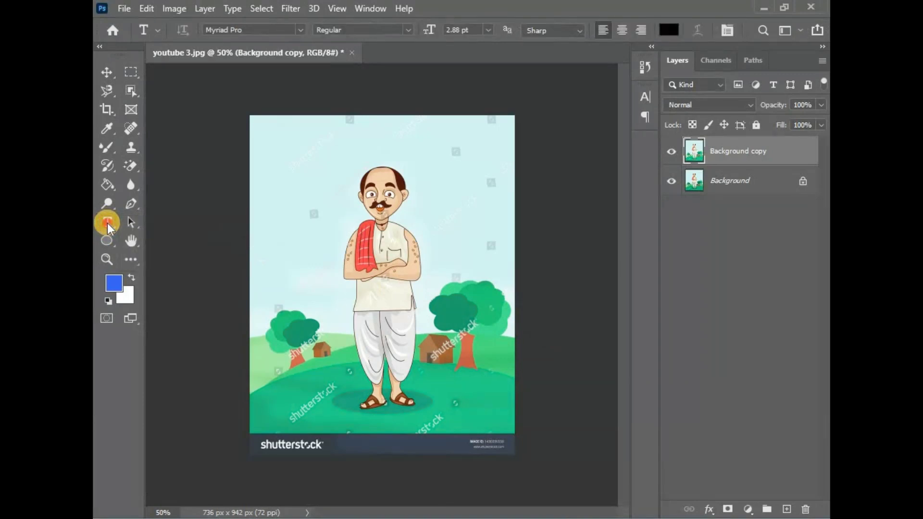
click(107, 223)
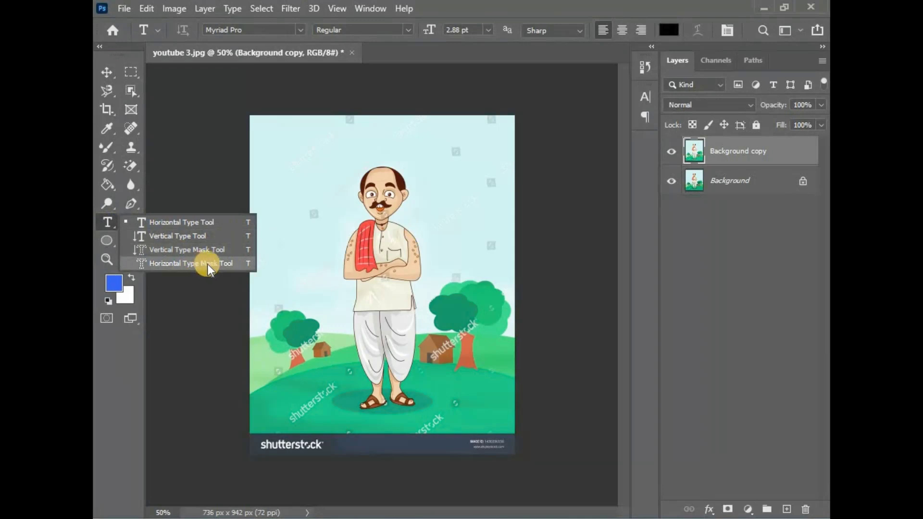
click(167, 221)
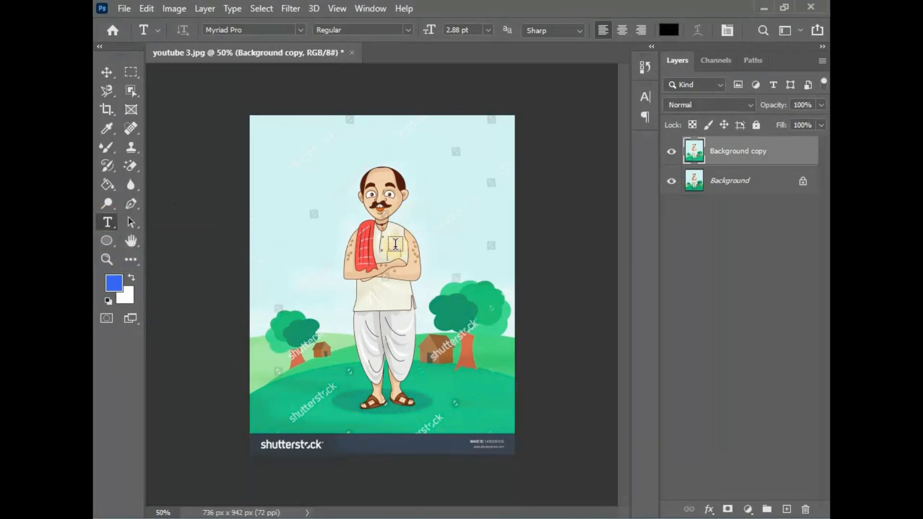
drag(306, 178, 452, 326)
mouse_move(306, 179)
mouse_down()
mouse_move(313, 195)
mouse_move(300, 171)
mouse_up()
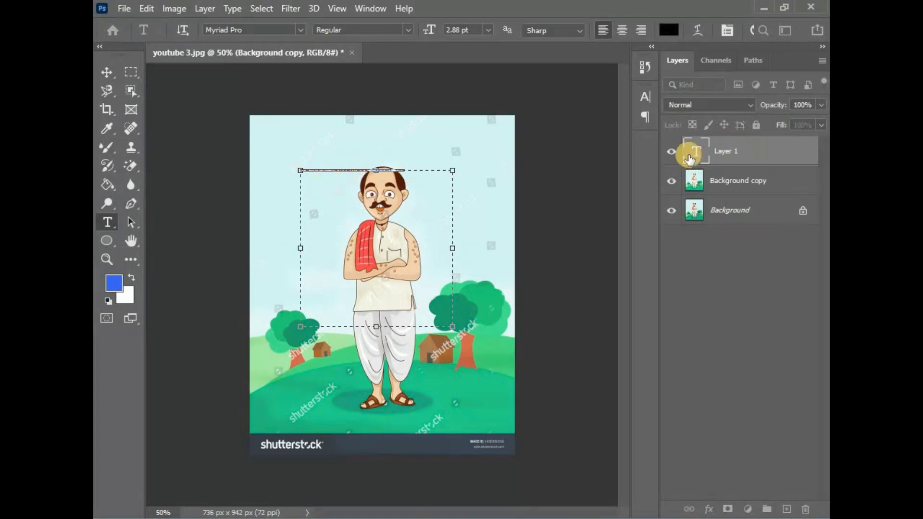
Step: Set the text font to Montserrat Subrayada Bold and clear the placeholder text from the text box
double_click(281, 30)
click(302, 32)
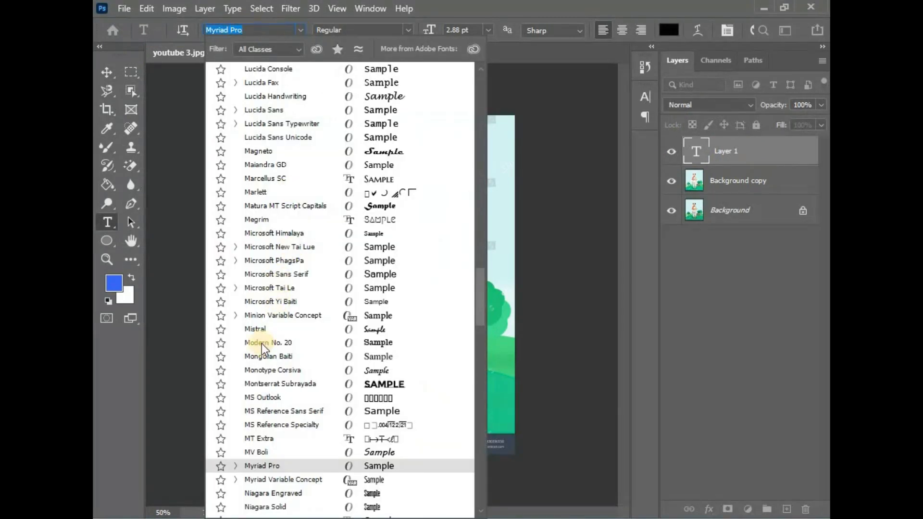
click(375, 384)
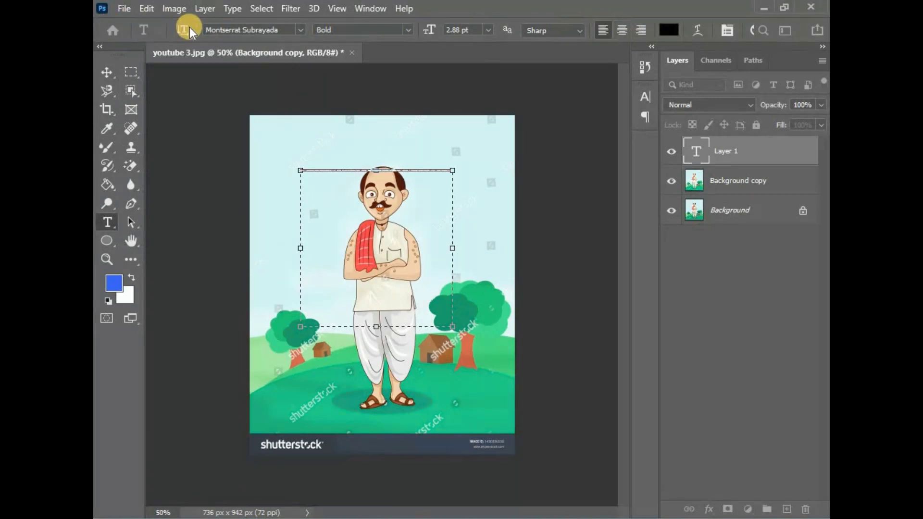
key(BackSpace)
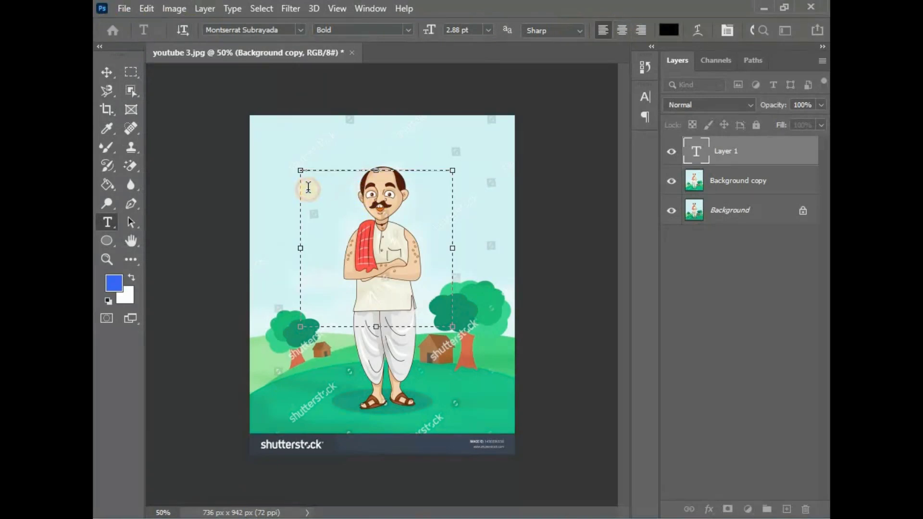
Step: Check the preset text sizes, and shrink the text box inward from its upper-right corner to the man's chest
click(488, 29)
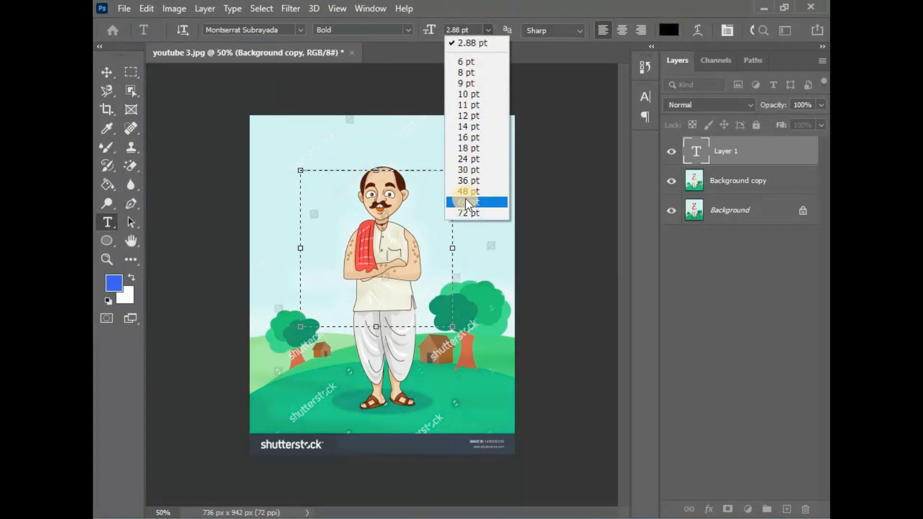
click(471, 137)
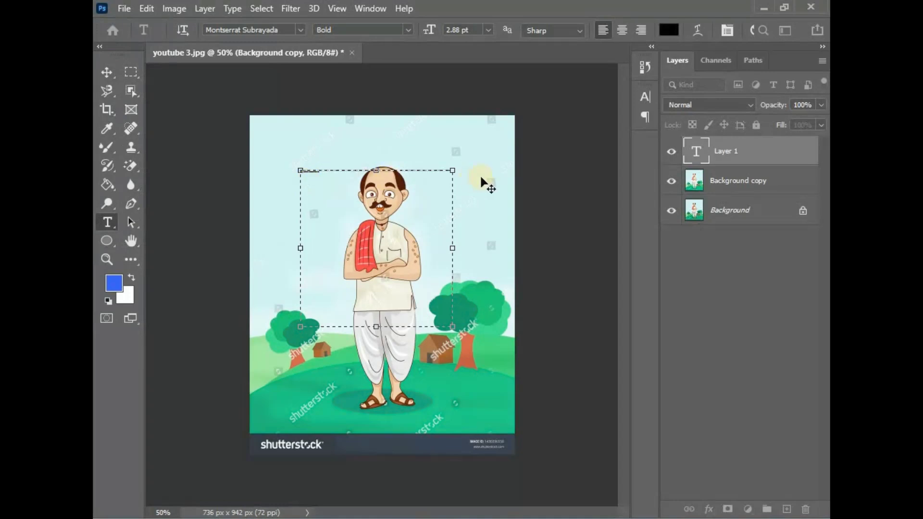
drag(453, 171, 376, 247)
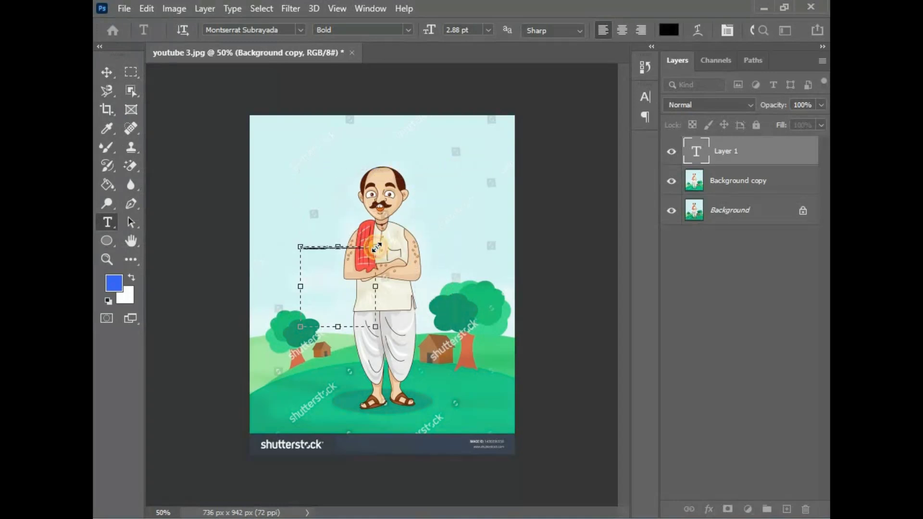
Step: Delete the text layer above the Background copy layer
click(146, 7)
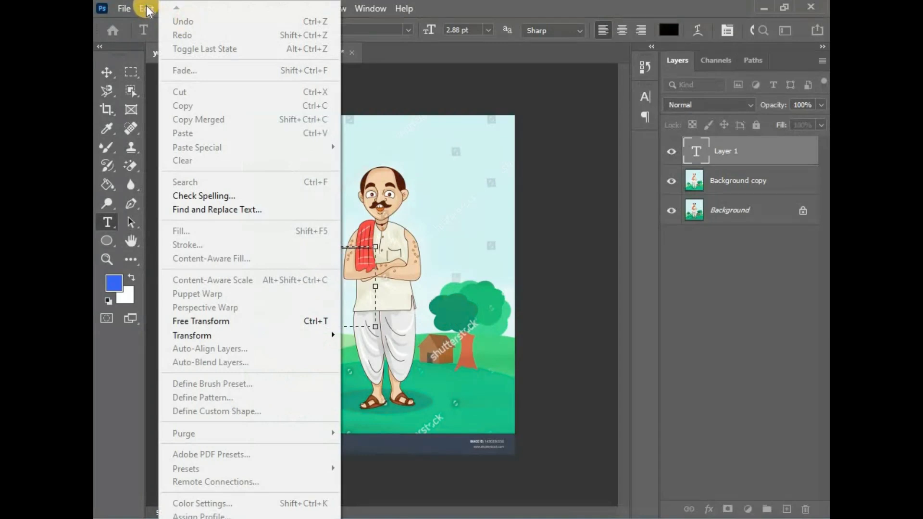
click(146, 6)
drag(107, 222, 154, 211)
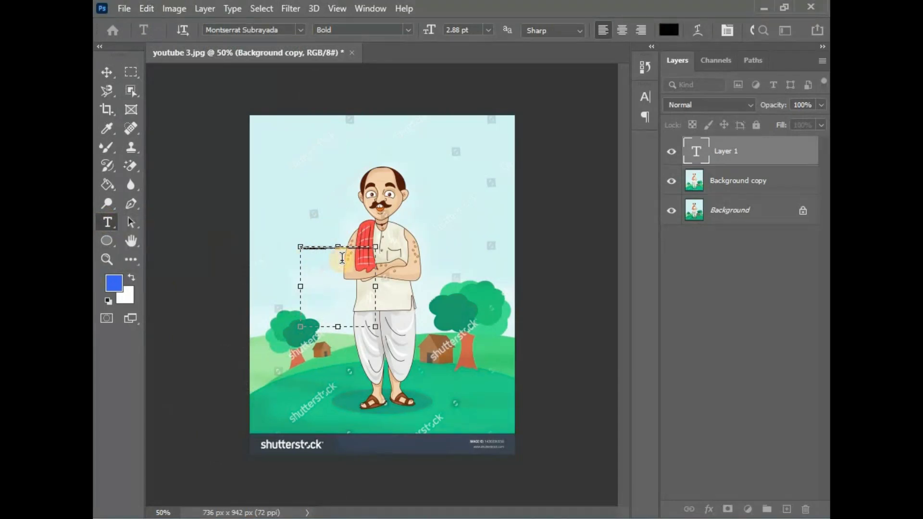
click(736, 152)
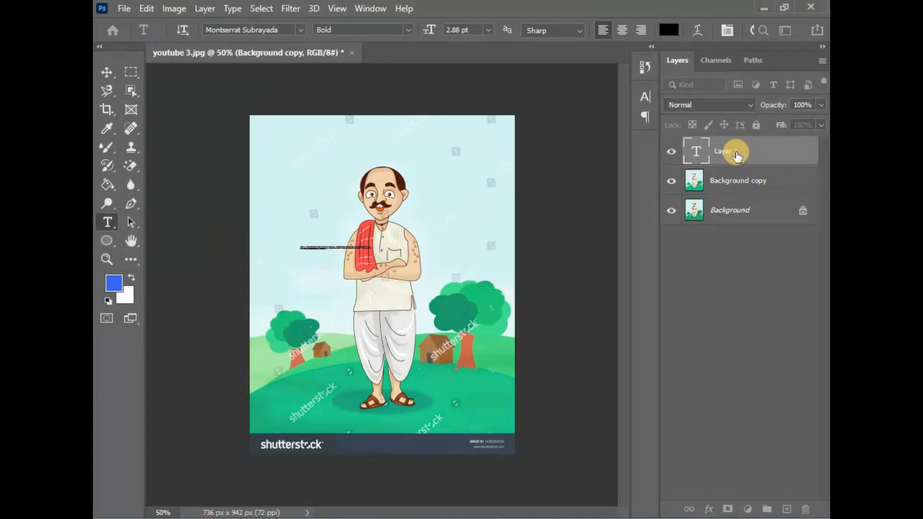
key(Delete)
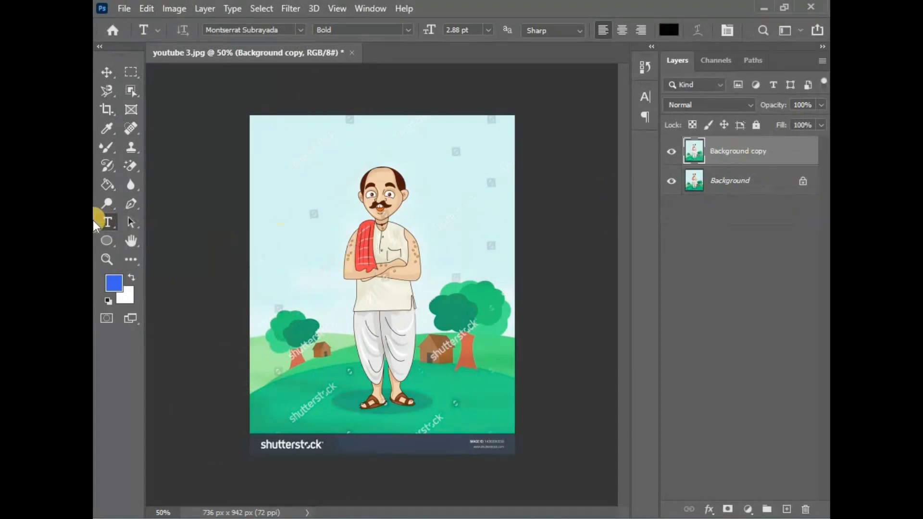
Step: Examine the picture at 200% zoom, pan across it with the Hand tool, and fit it on screen again
double_click(131, 241)
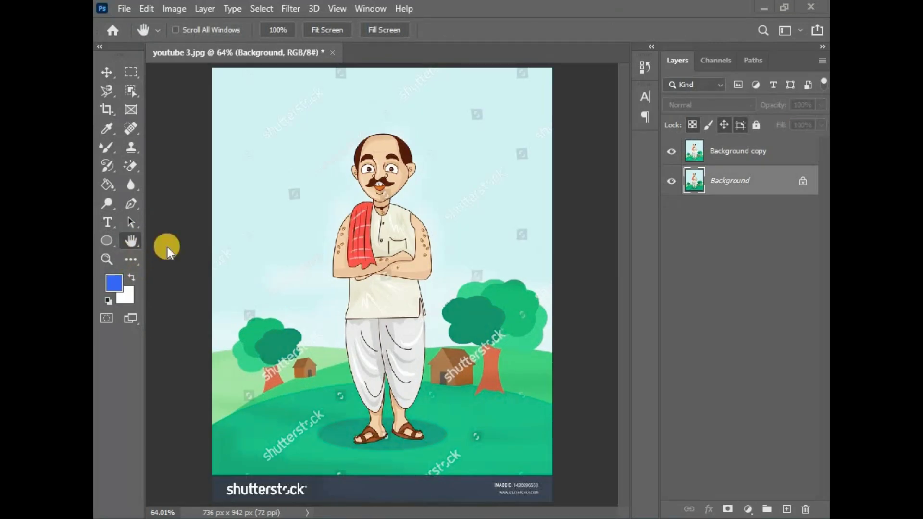
right_click(403, 260)
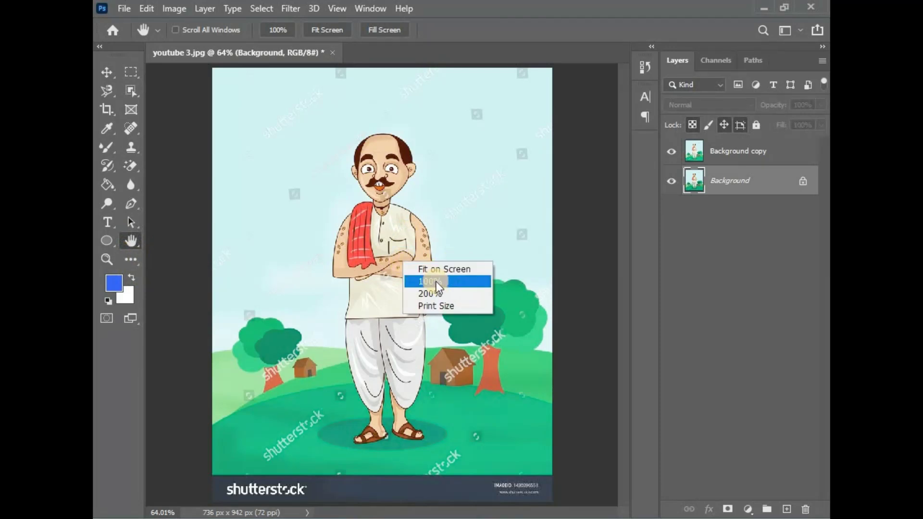
click(439, 293)
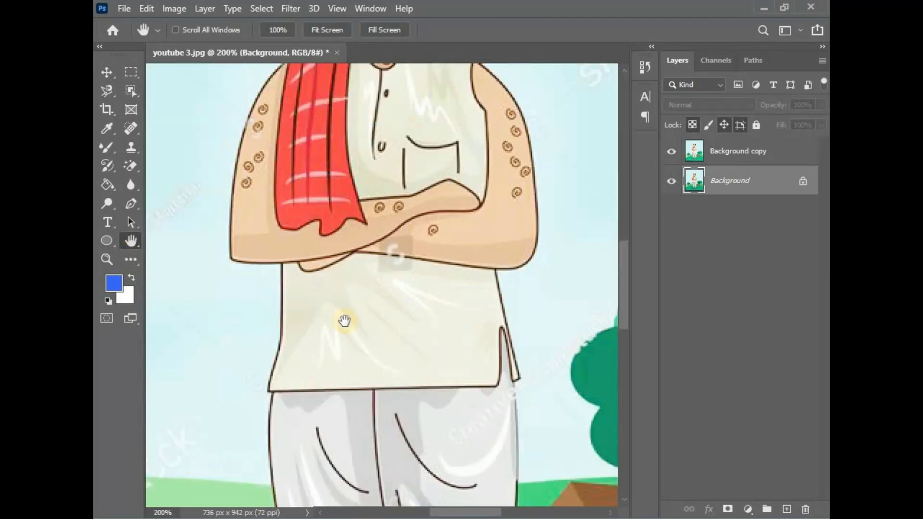
drag(367, 308, 441, 297)
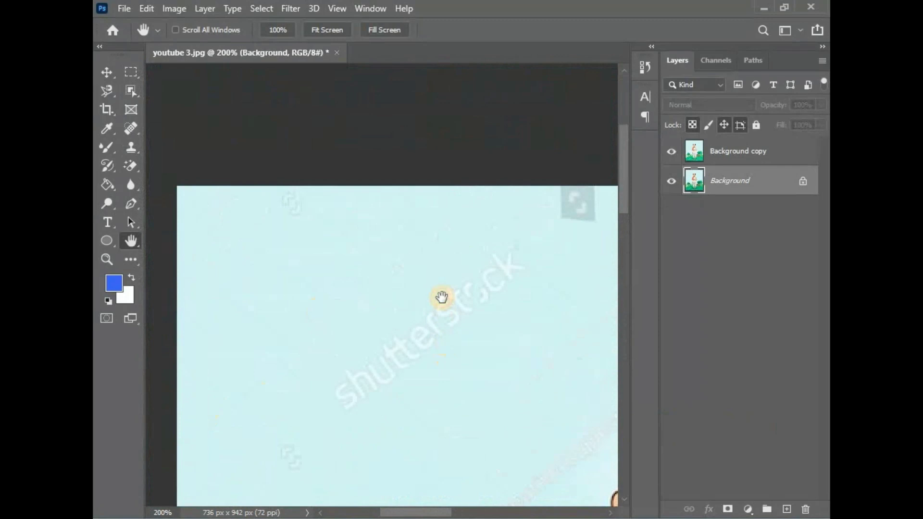
drag(457, 356, 394, 215)
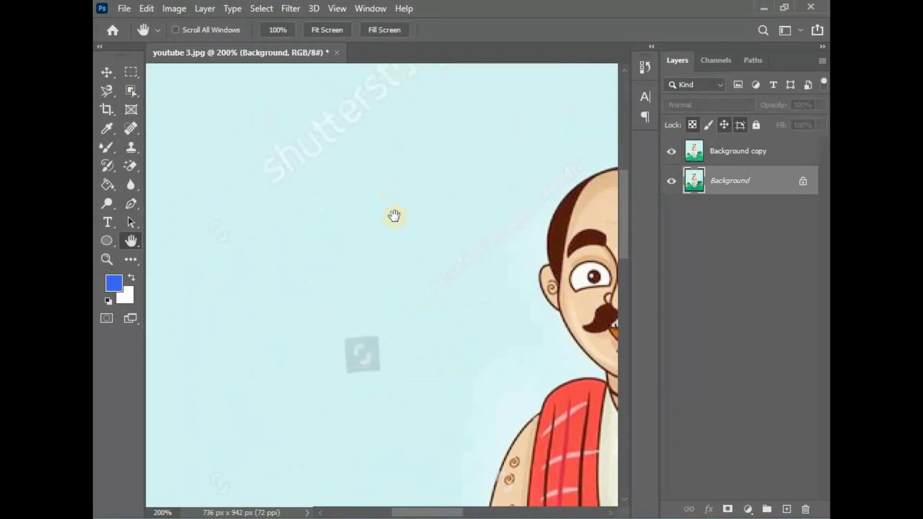
right_click(394, 216)
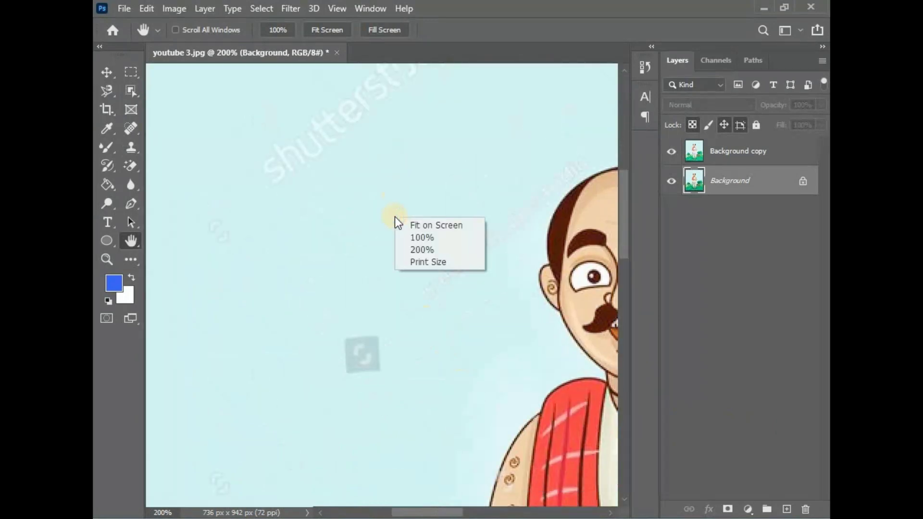
click(432, 226)
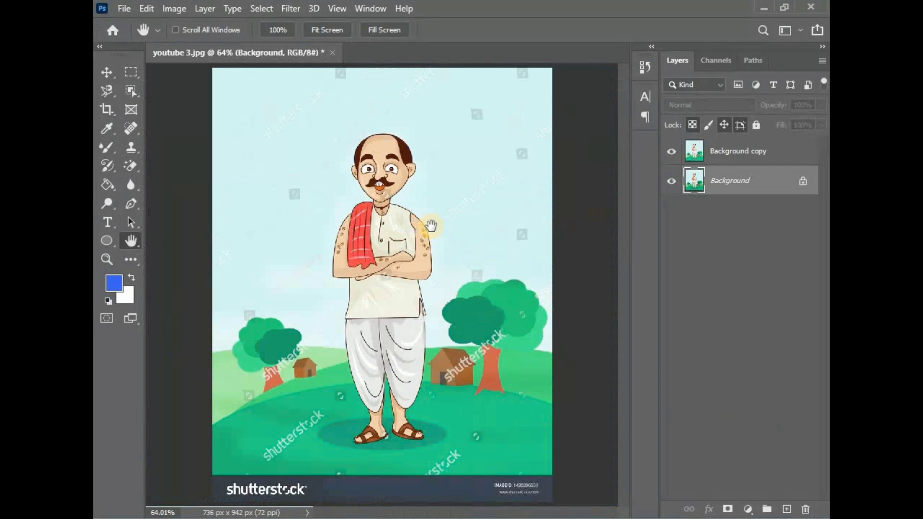
Step: Draw a rectangle shape about 385 by 377 px across the man's upper body with the Rectangle tool
click(109, 241)
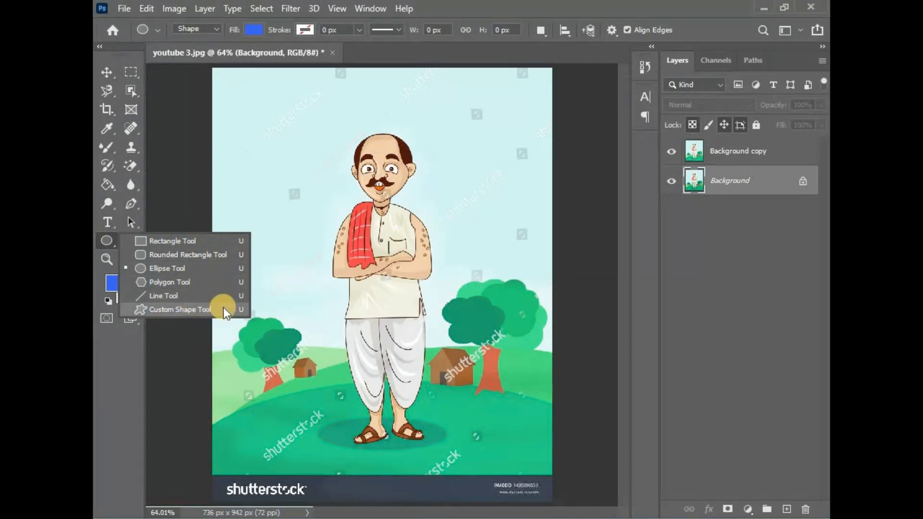
click(193, 242)
drag(305, 156, 482, 329)
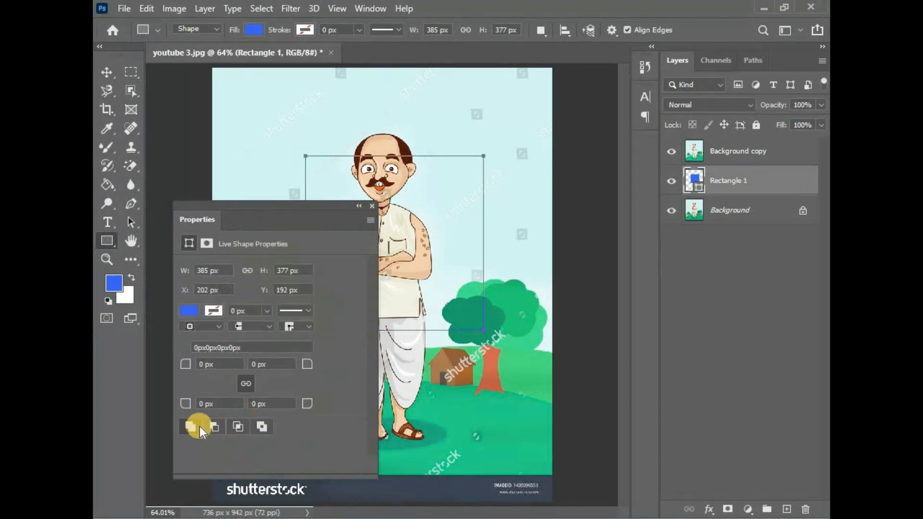
Step: Set the rectangle's mask density to 24% and its feather to 907.4 px, and close its properties
click(207, 243)
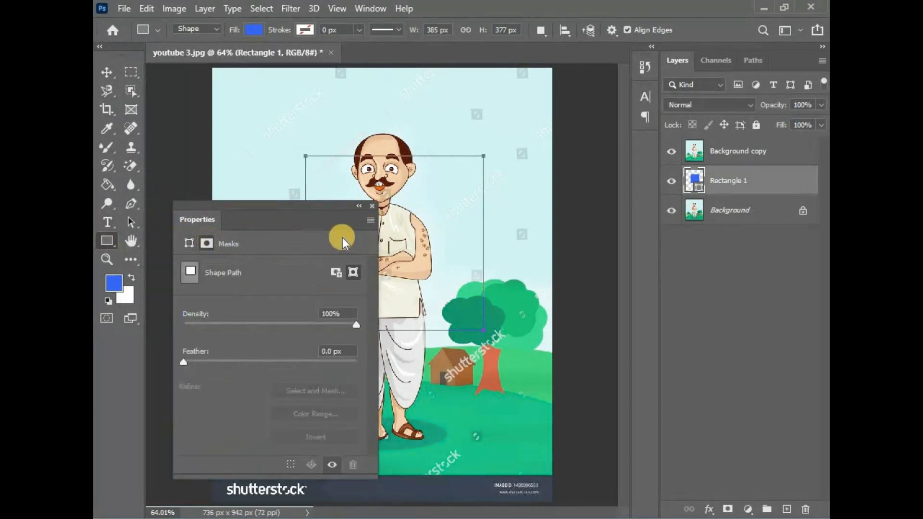
drag(246, 323, 226, 324)
drag(185, 361, 353, 360)
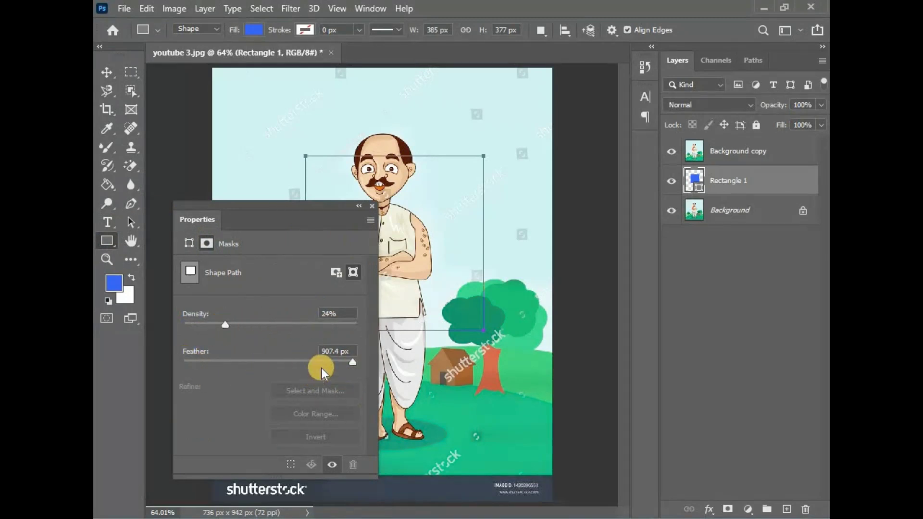
click(372, 206)
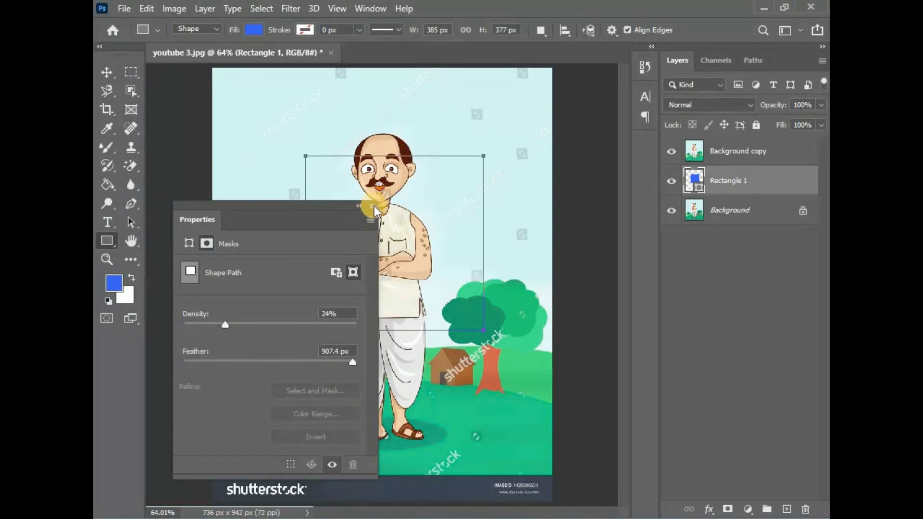
click(374, 208)
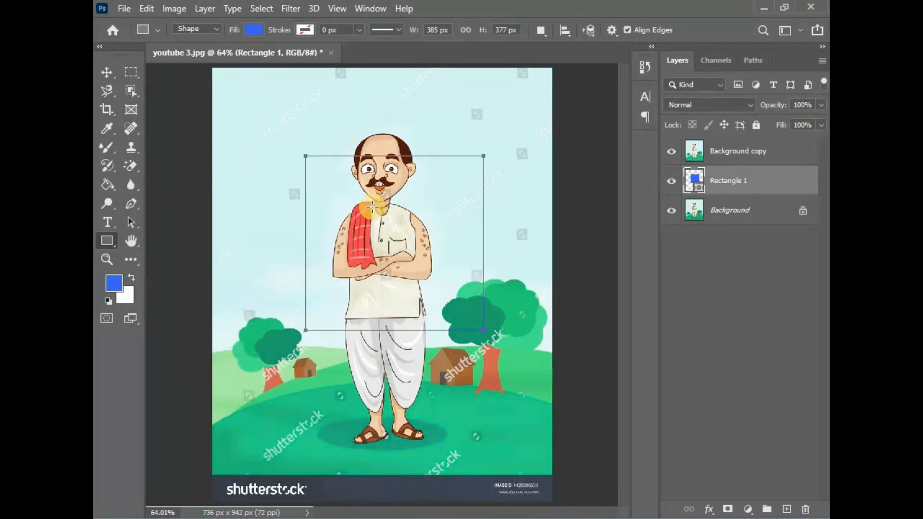
Step: Draw a rounded rectangle about 316 by 285 px with a 10 px radius over the man's upper body, and close its properties
right_click(107, 241)
click(188, 255)
drag(272, 169, 419, 300)
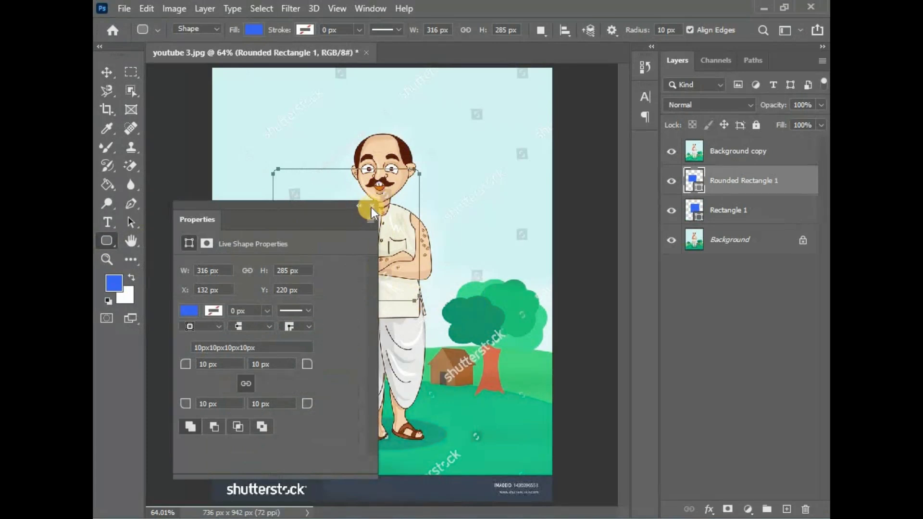
click(372, 208)
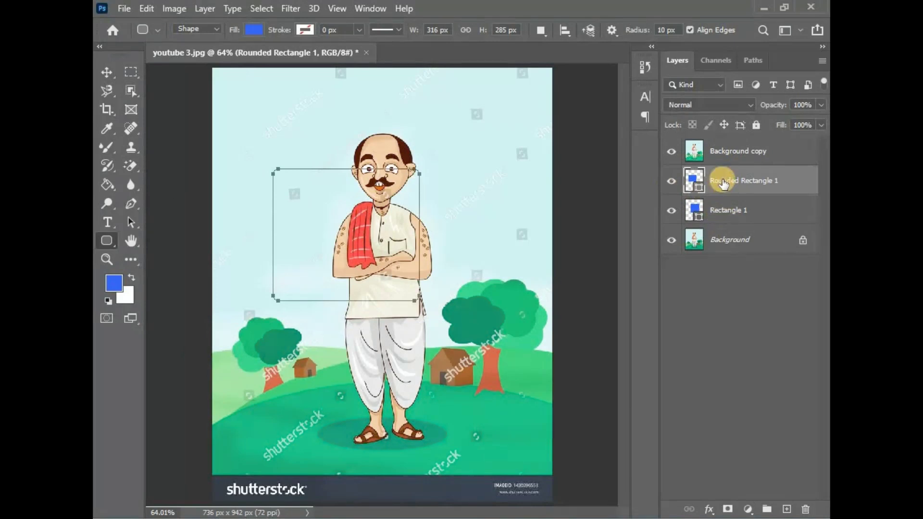
Step: Delete the rounded rectangle layer and the rectangle layer
key(Delete)
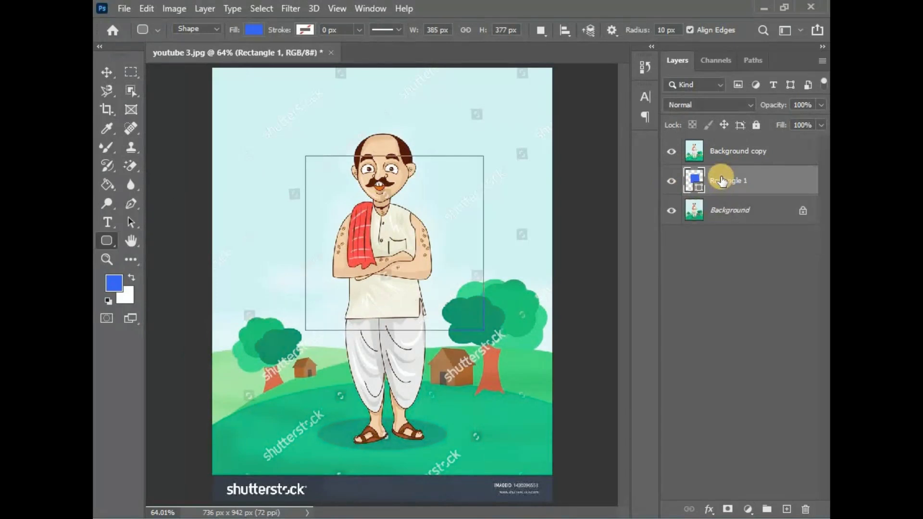
click(733, 181)
key(Delete)
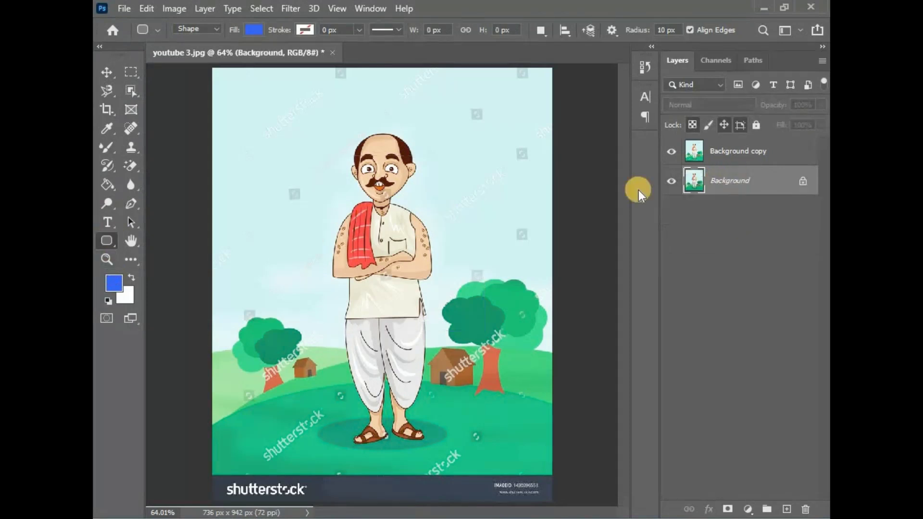
Step: Choose the Custom Shape tool in Shape mode and set its shape to the lion from the Wild Animals group
right_click(107, 239)
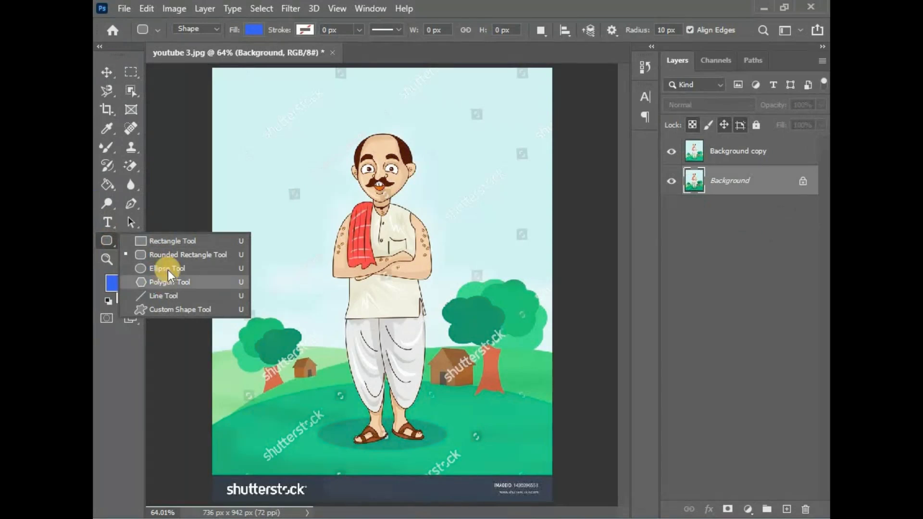
click(166, 308)
right_click(108, 240)
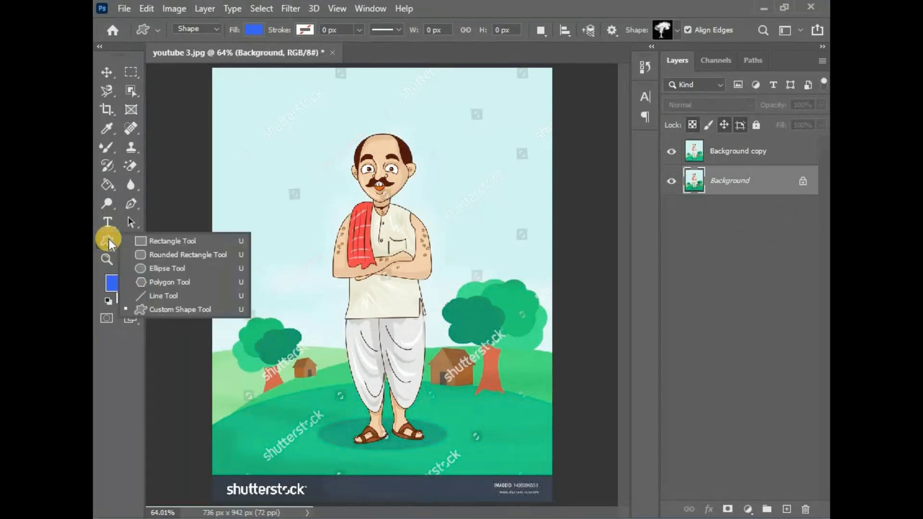
click(108, 239)
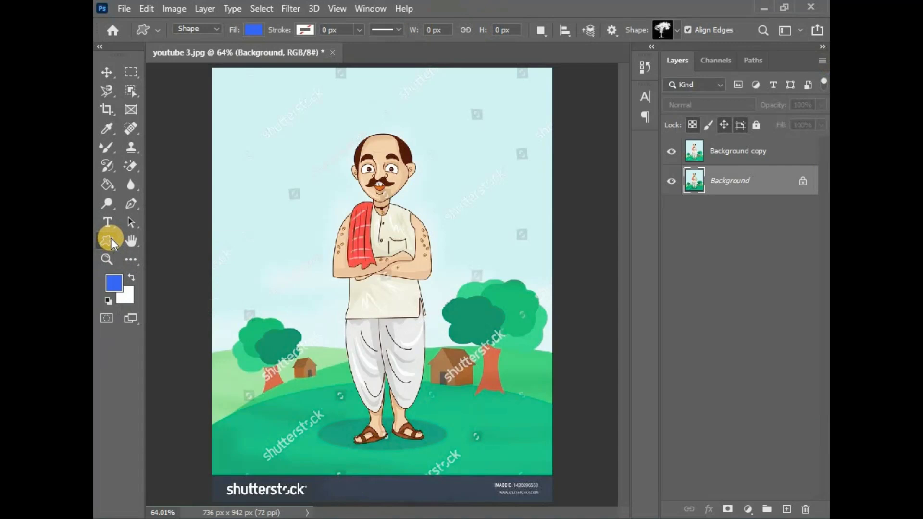
click(215, 27)
click(215, 27)
click(677, 29)
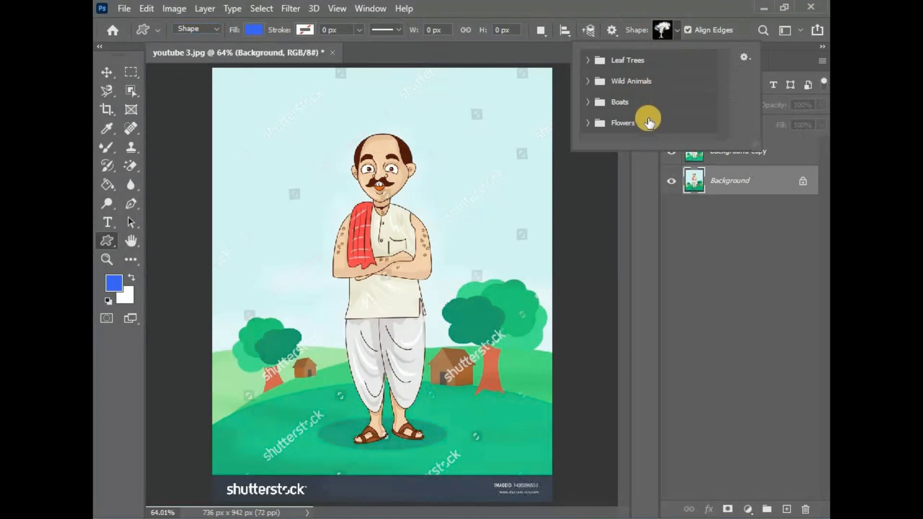
click(625, 85)
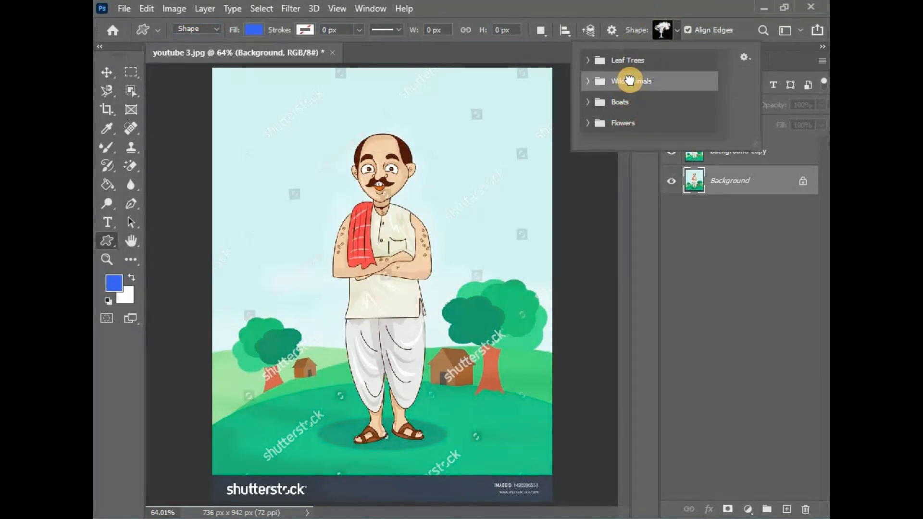
click(589, 82)
scroll(623, 123, down, 3)
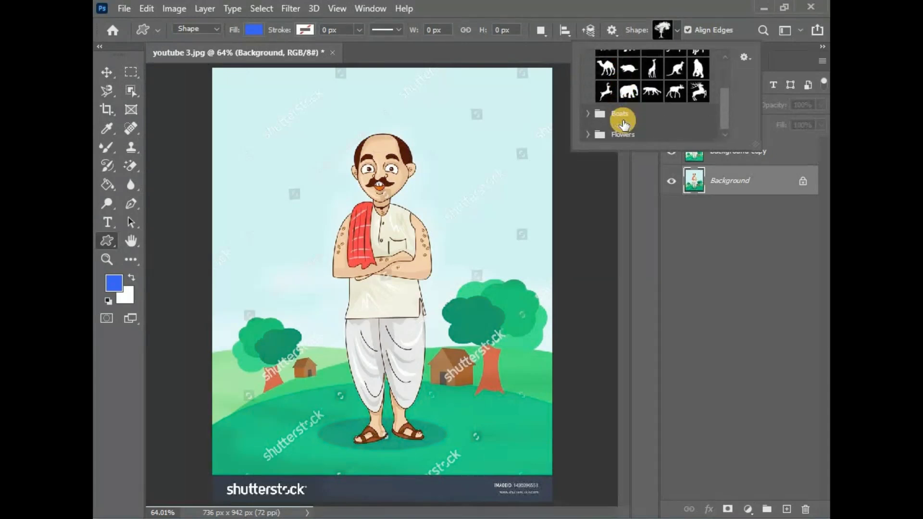
scroll(623, 124, up, 1)
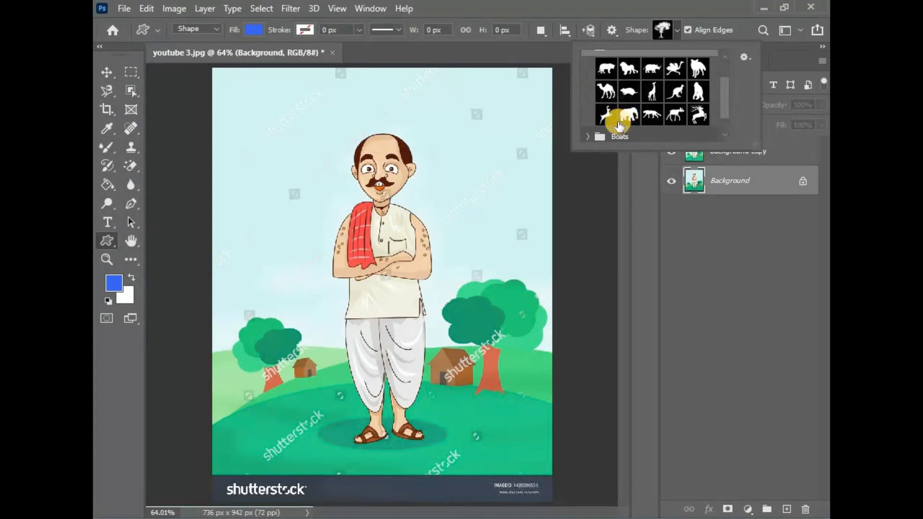
click(627, 70)
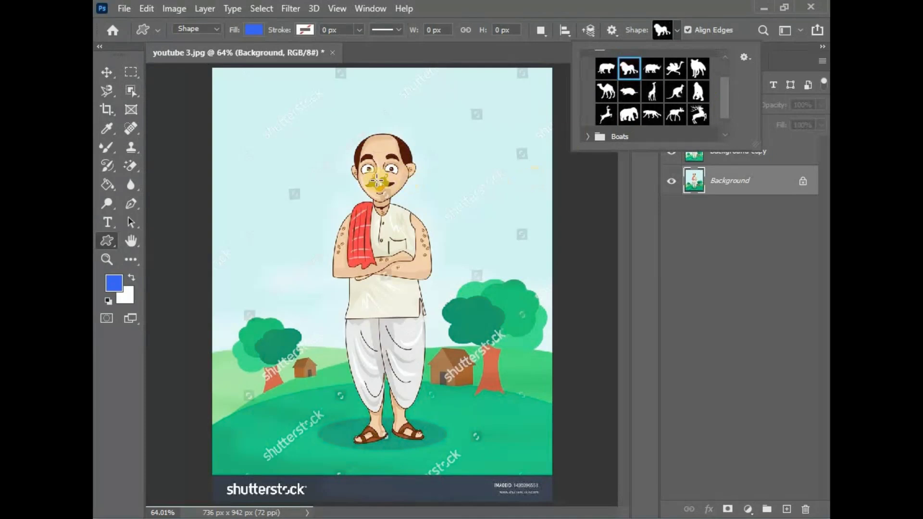
Step: Draw lion shapes of various sizes over the sky on both sides of the man, the last about 293 by 311 px
drag(288, 166, 355, 233)
drag(480, 133, 555, 228)
drag(258, 94, 340, 233)
drag(304, 111, 271, 123)
drag(276, 126, 343, 250)
drag(324, 181, 363, 293)
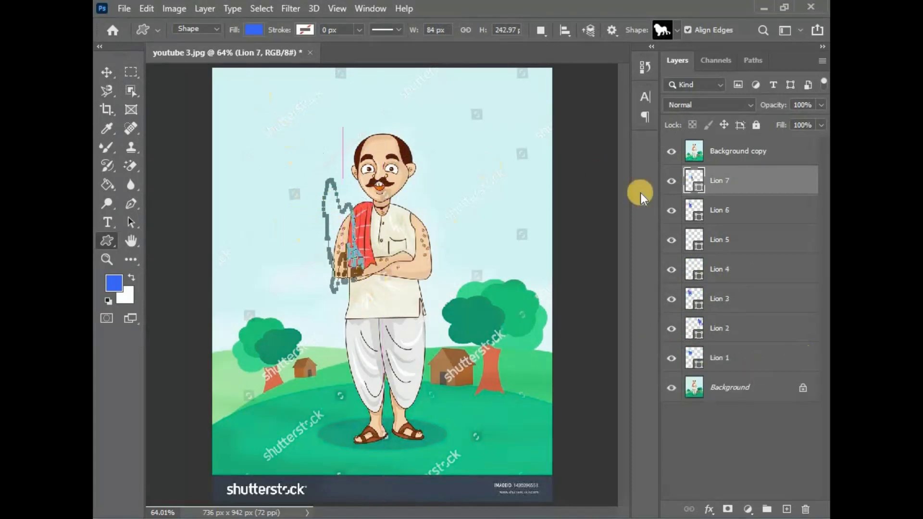
drag(435, 106, 572, 249)
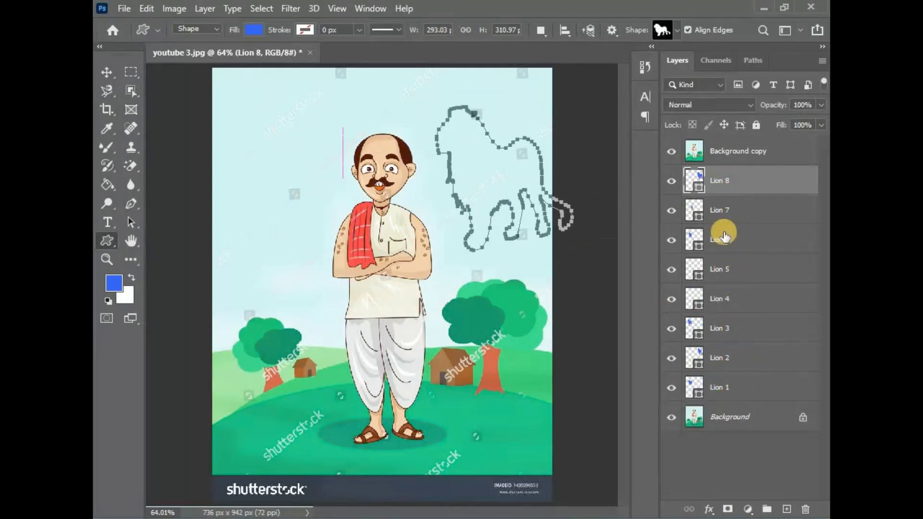
Step: Delete all the lion shape layers, leaving the Background copy and Background layers
key(Delete)
key(Delete)
key(Delete)
key(Delete)
key(Delete)
key(Delete)
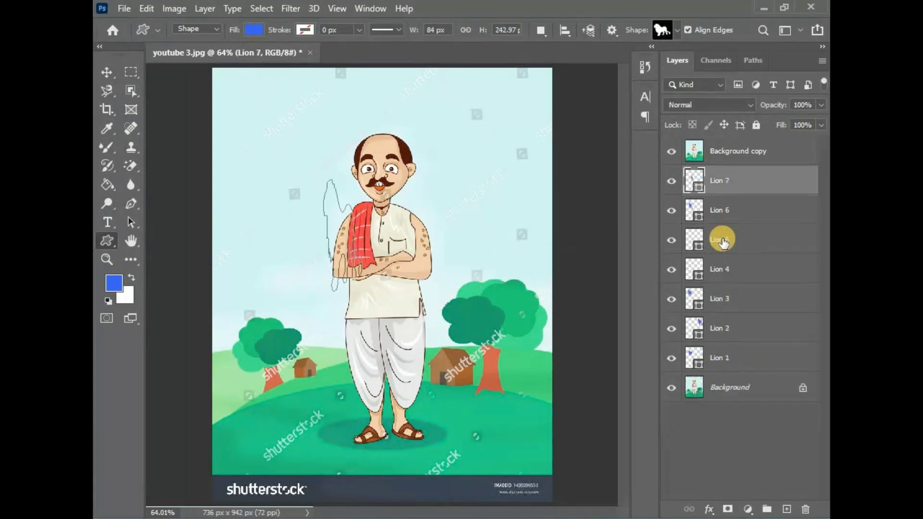
key(Delete)
key(Delete)
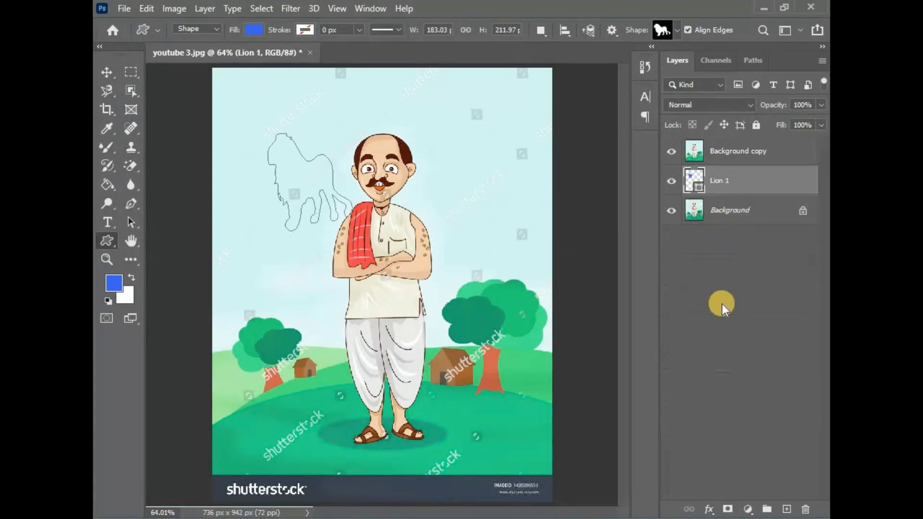
click(107, 242)
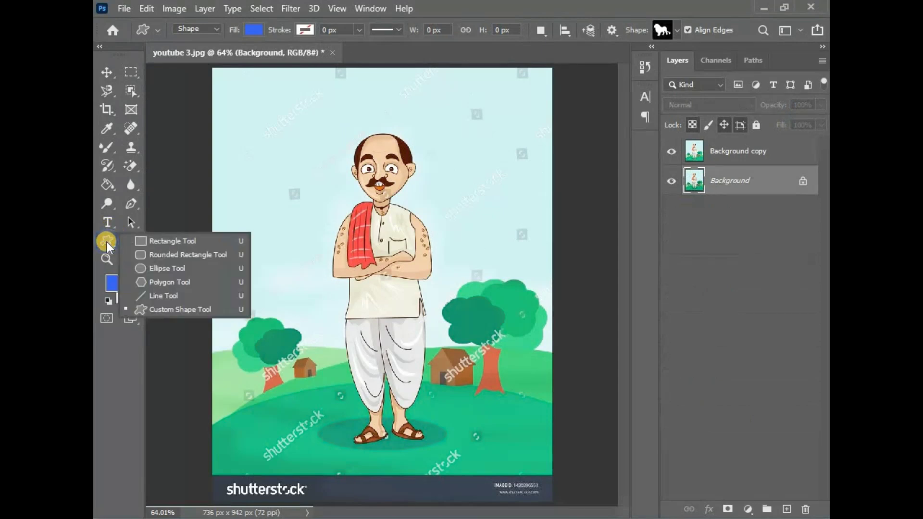
click(107, 242)
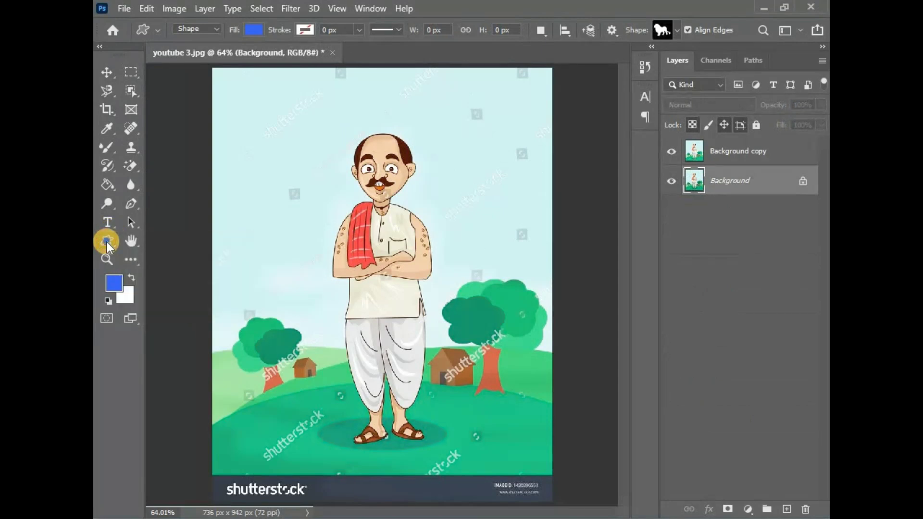
click(106, 242)
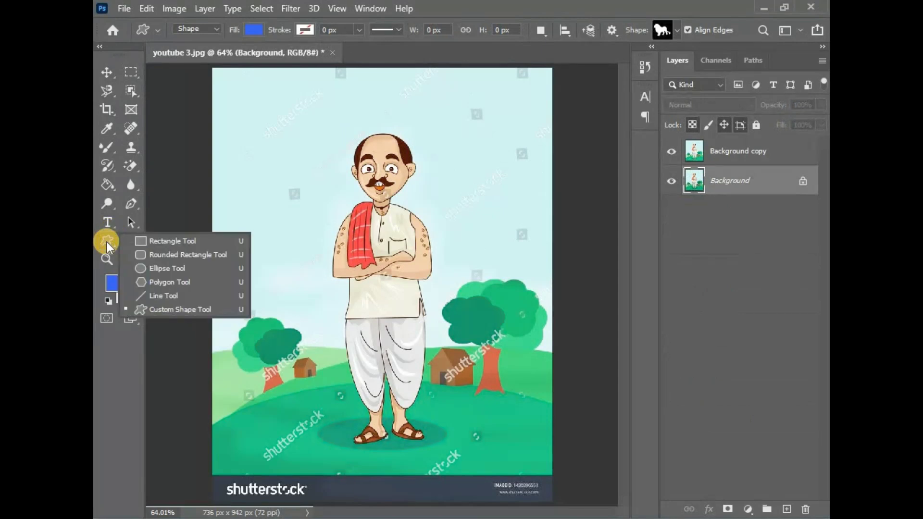
click(107, 241)
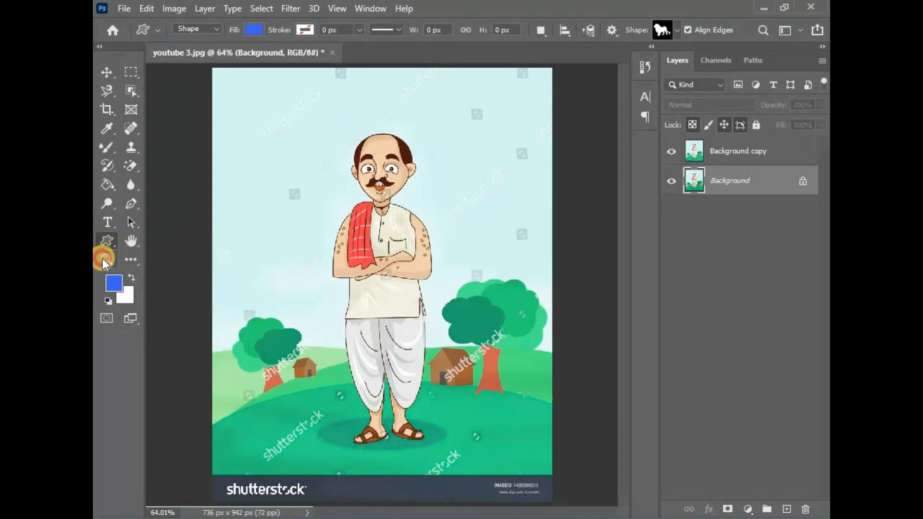
Step: Zoom in on the man's shirt to 1600% and pan across the enlarged pixels with the Hand tool
click(102, 258)
click(387, 246)
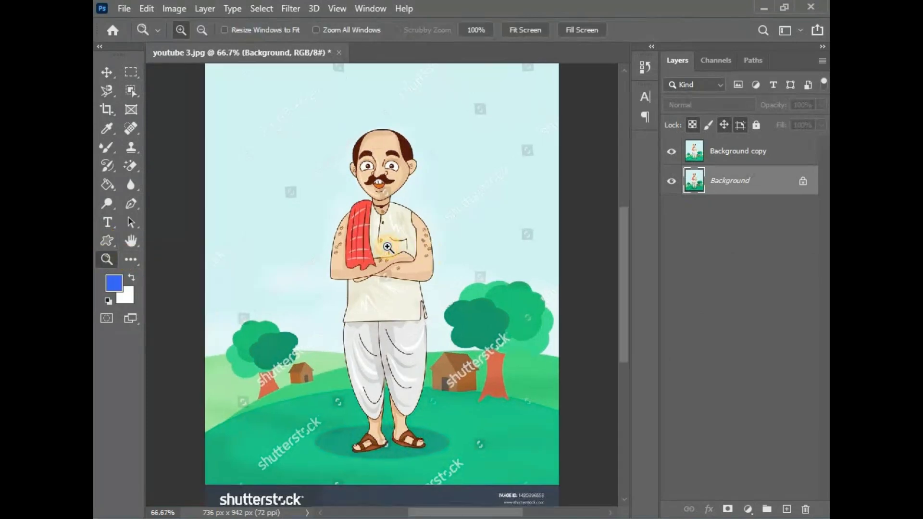
click(387, 247)
click(387, 246)
click(387, 247)
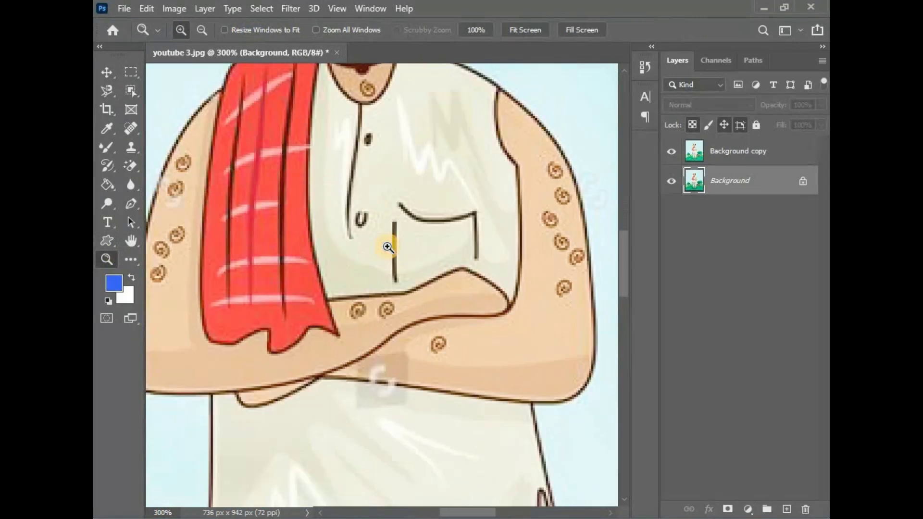
click(387, 247)
click(388, 248)
click(388, 247)
click(388, 247)
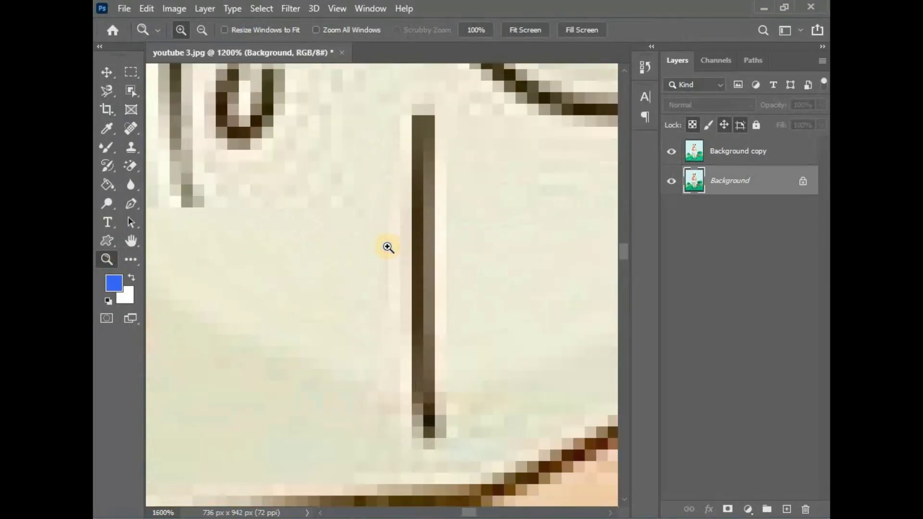
click(131, 241)
drag(235, 245, 177, 324)
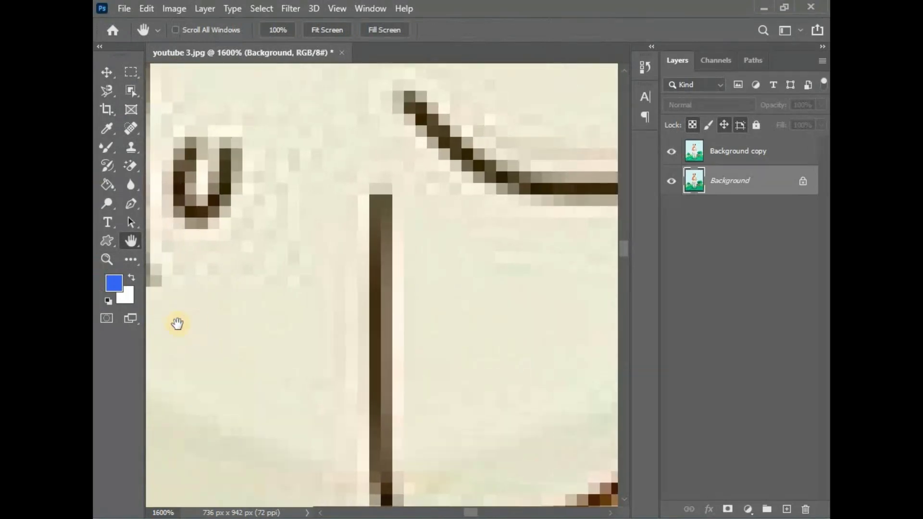
Step: Set the Zoom tool to zoom out and reduce the picture's view to 5%
click(106, 259)
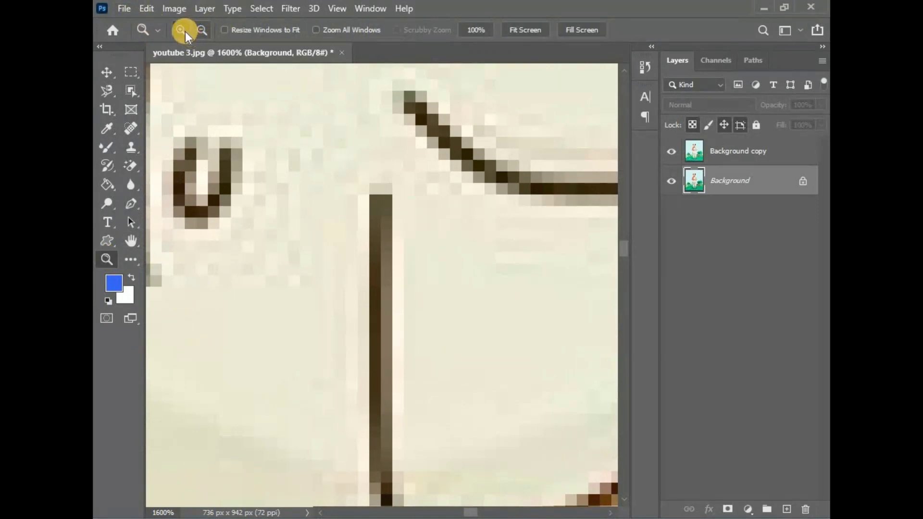
click(202, 29)
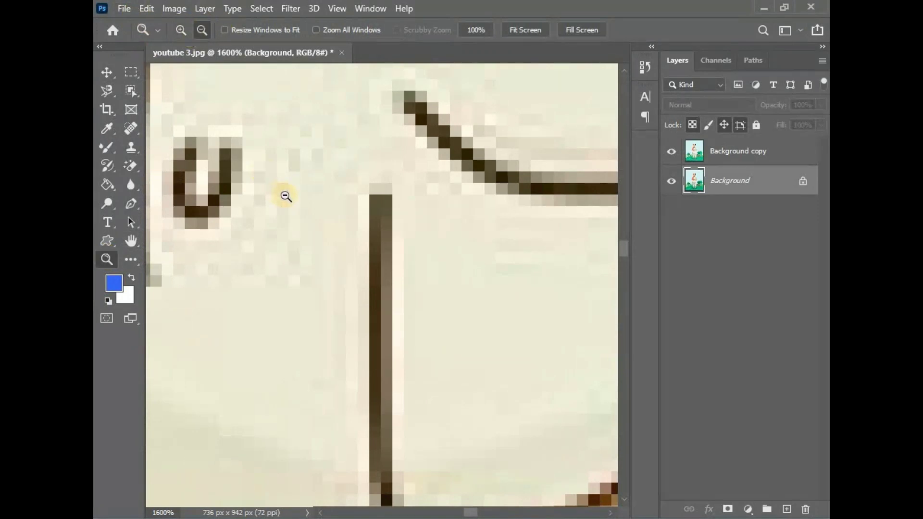
click(337, 239)
click(338, 239)
click(337, 239)
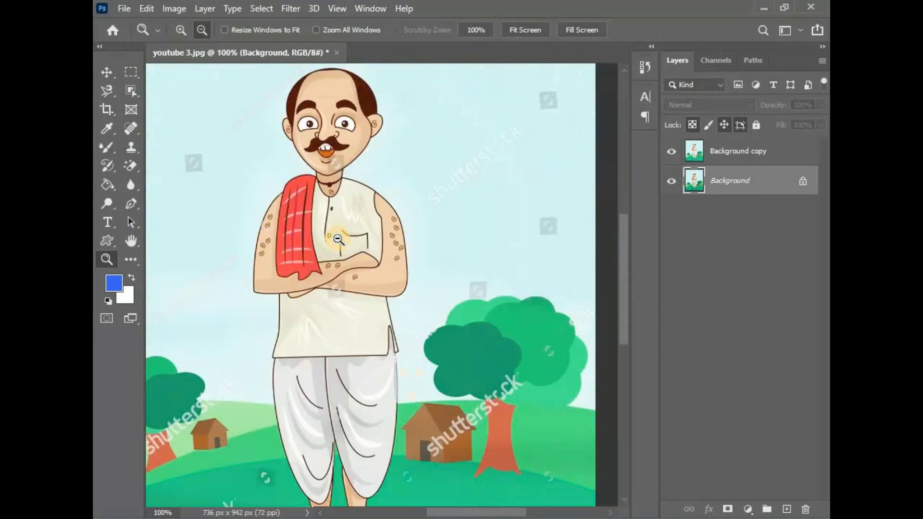
click(338, 239)
click(338, 239)
click(338, 239)
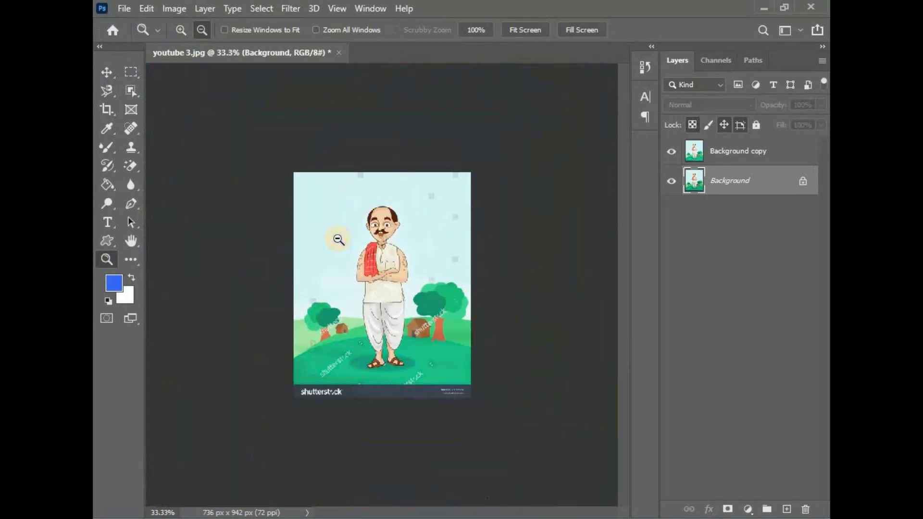
click(338, 238)
click(338, 239)
click(338, 239)
click(338, 239)
click(338, 238)
click(338, 239)
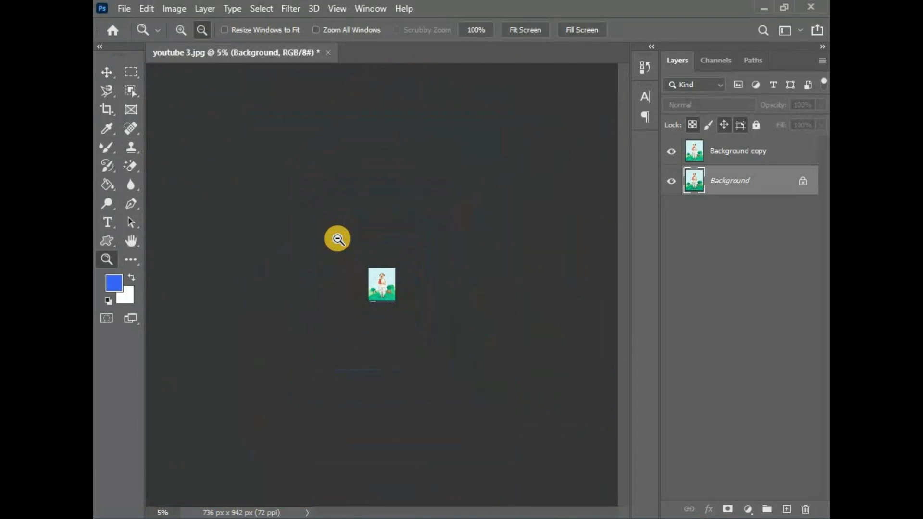
Step: Set the Zoom tool to zoom in and enlarge the view of the man's torso to 200%
click(180, 32)
click(375, 277)
click(374, 278)
click(375, 277)
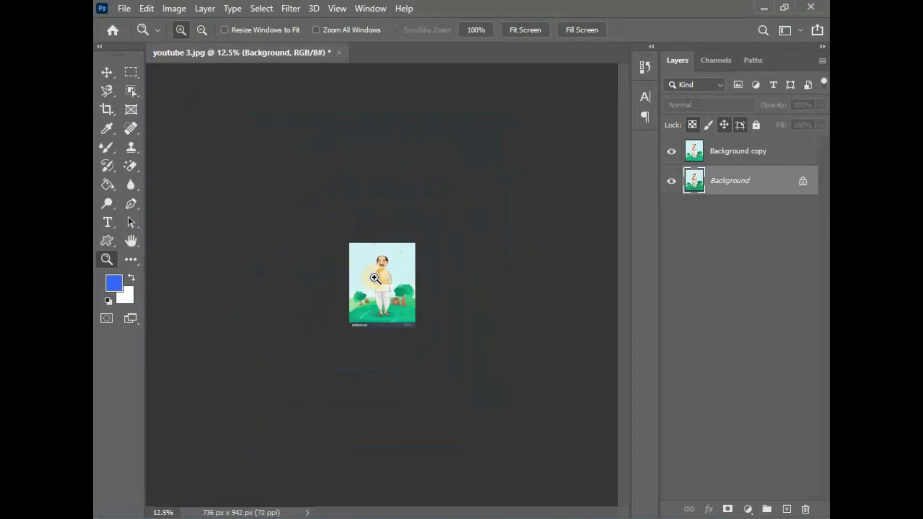
click(375, 278)
click(375, 278)
click(375, 278)
click(374, 278)
click(374, 277)
click(374, 278)
click(375, 278)
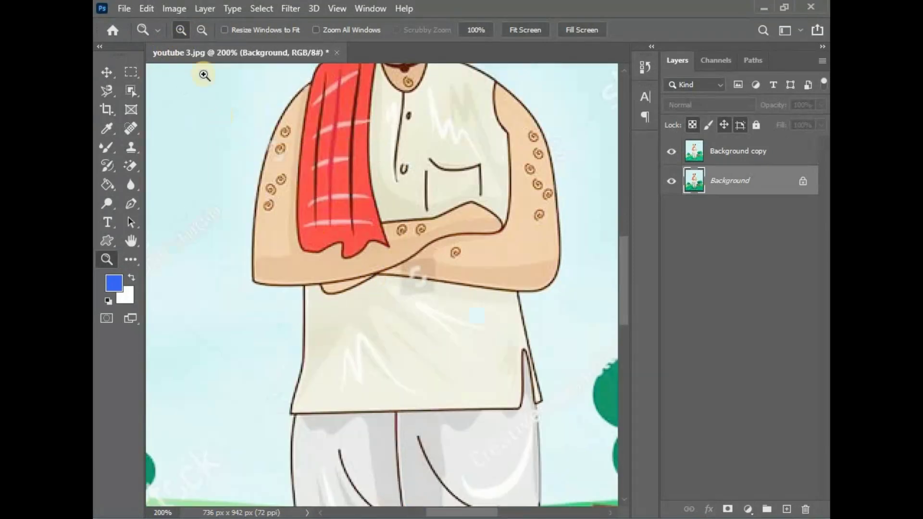
Step: Zoom back out until the whole picture is shown at 50%
click(201, 29)
click(300, 201)
click(321, 231)
click(321, 230)
Step: Review the full list of tools in the Customize Toolbar dialog and close it without changes
click(125, 259)
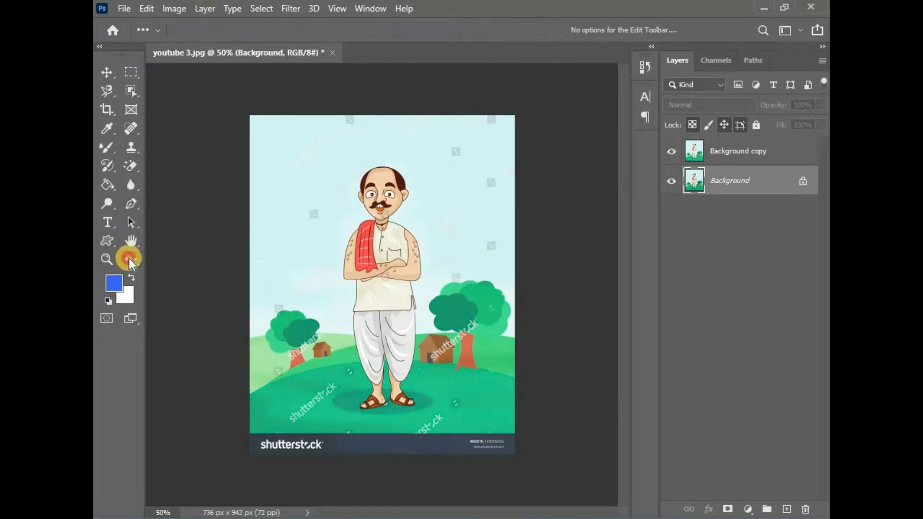
click(130, 259)
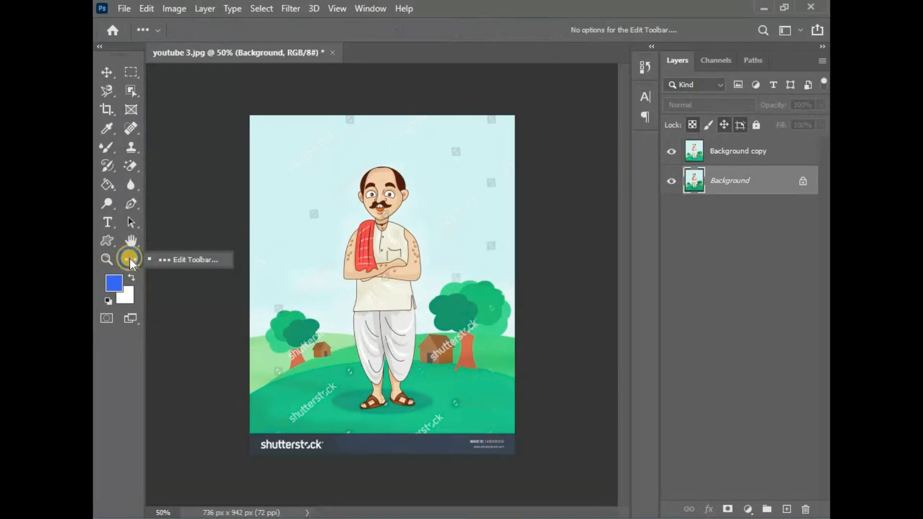
click(183, 261)
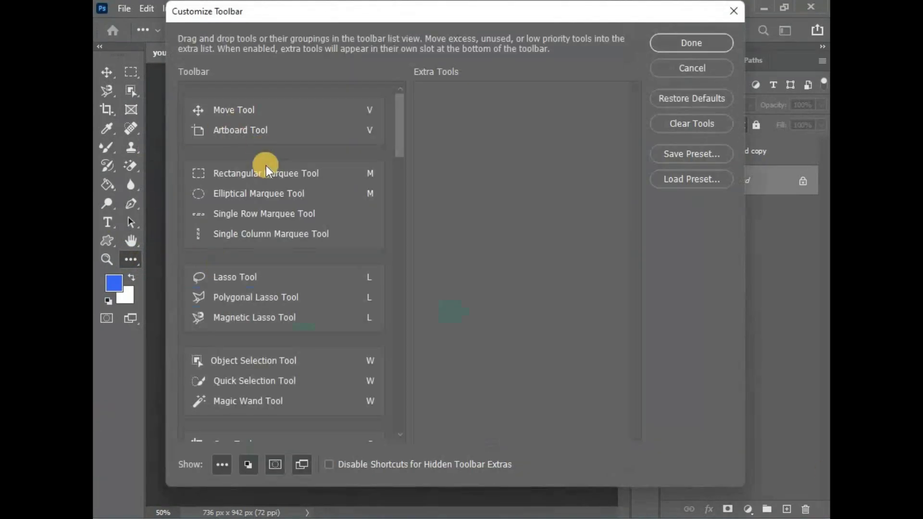
scroll(279, 349, down, 8)
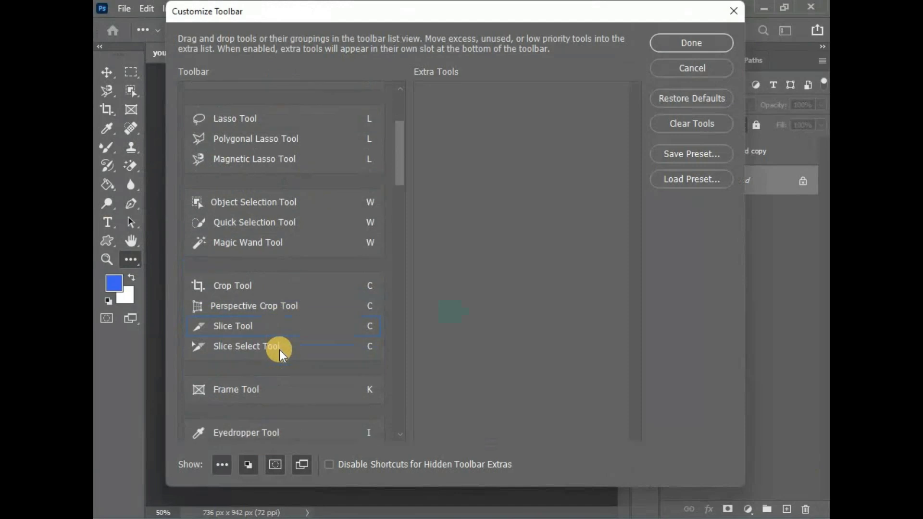
scroll(279, 350, down, 15)
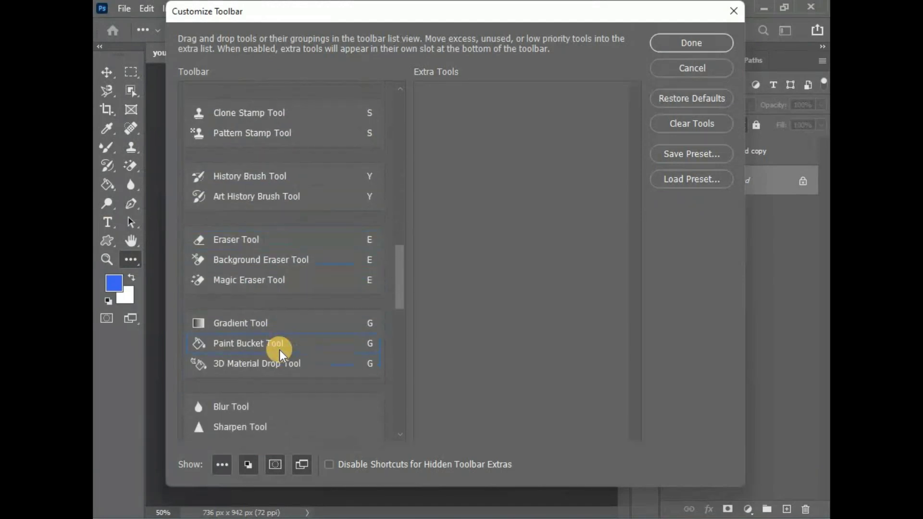
scroll(279, 350, down, 20)
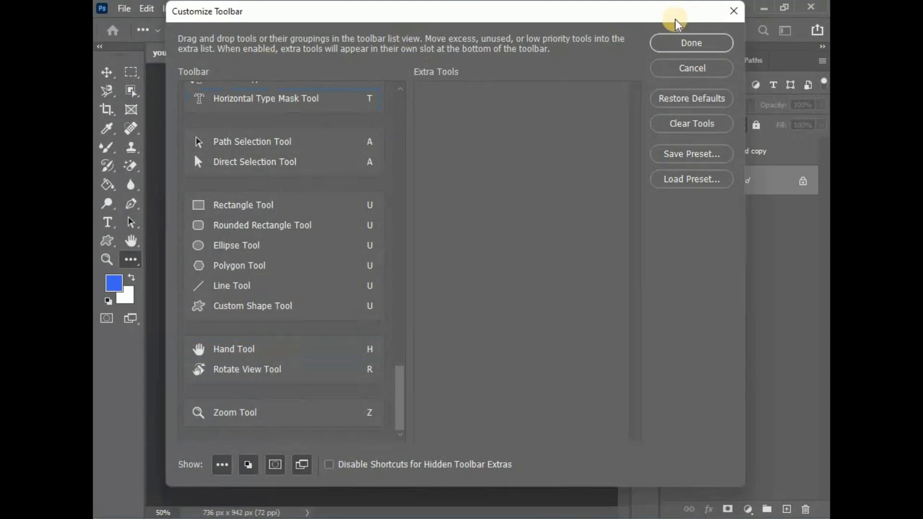
click(732, 11)
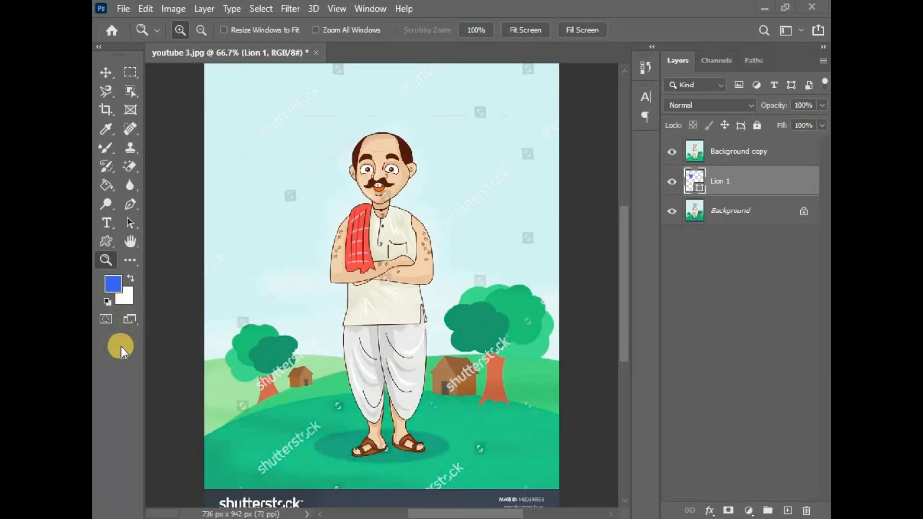
Step: Try Full Screen Mode With Menu Bar and return to Standard Screen Mode
click(128, 318)
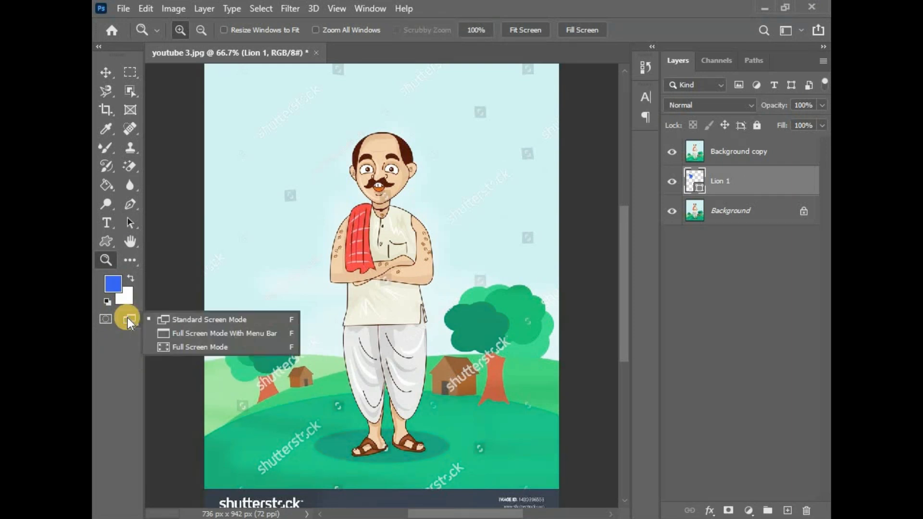
click(235, 334)
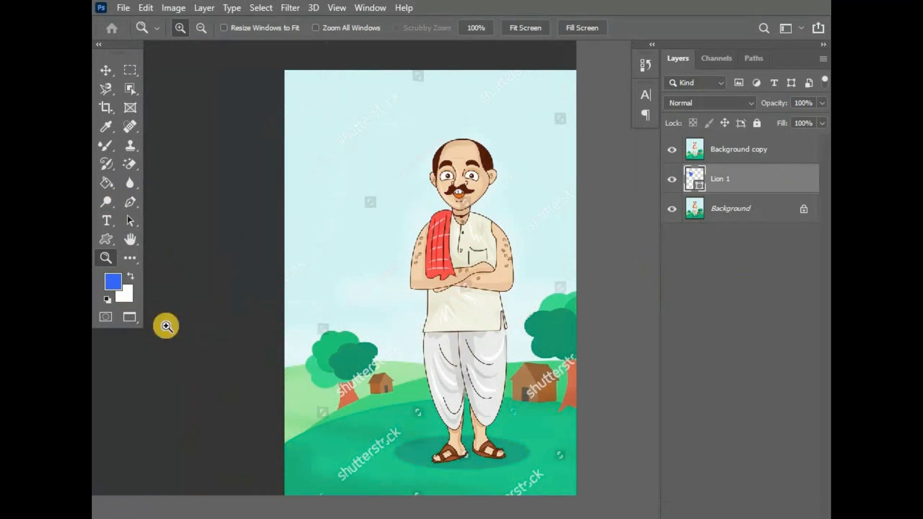
click(128, 317)
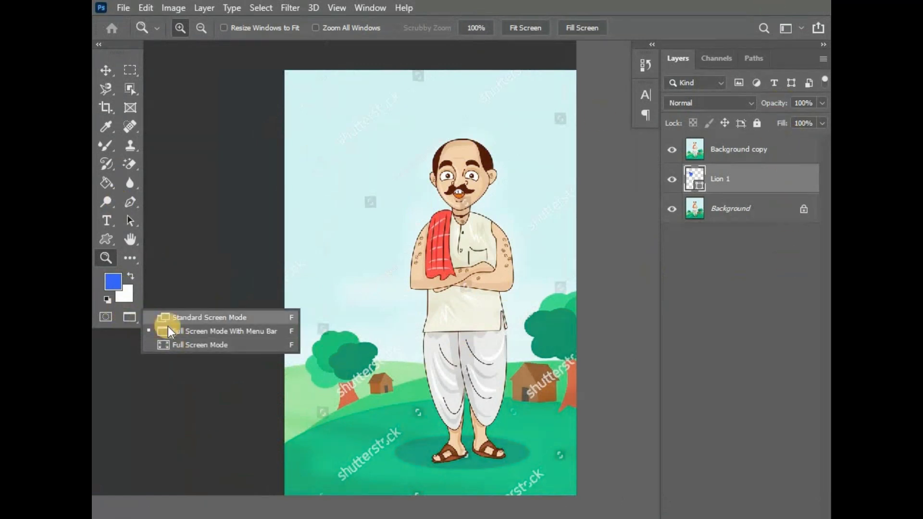
click(170, 318)
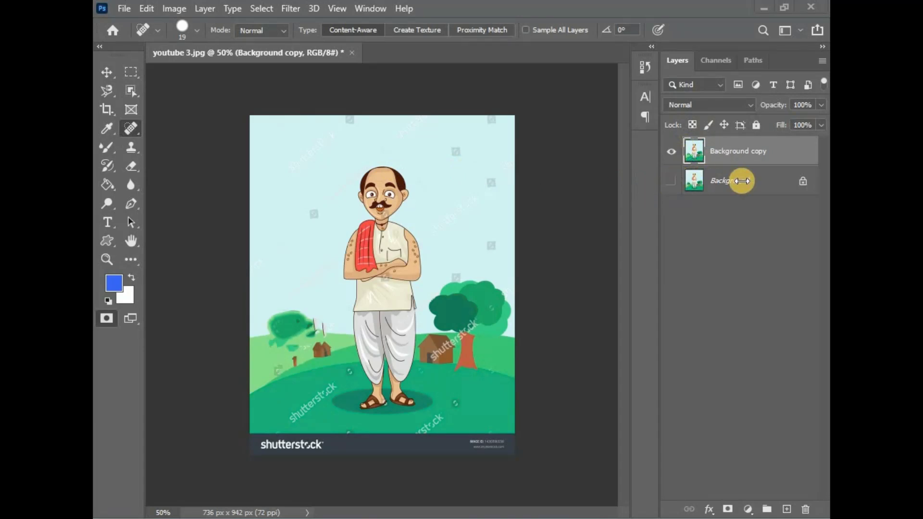
Step: Quick-export the picture as a PNG named "youtube 3 copy" into the Downloads folder
click(126, 8)
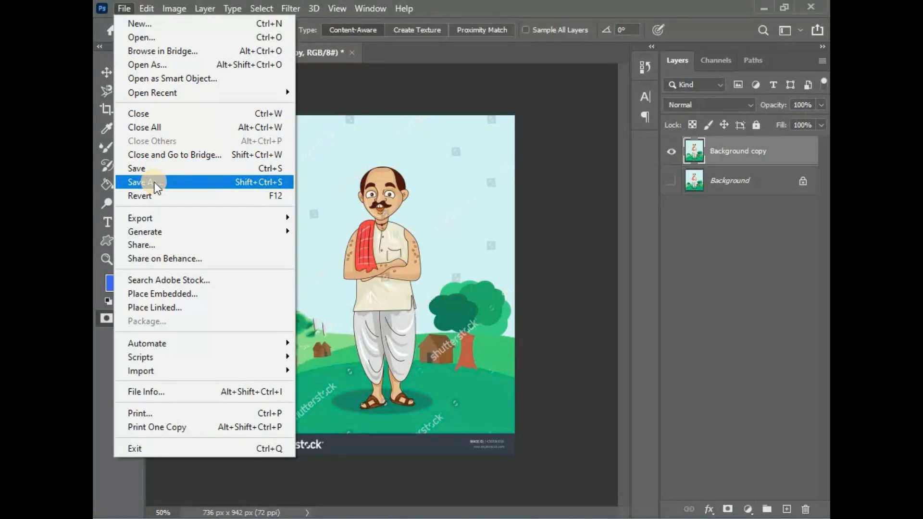
mouse_move(215, 216)
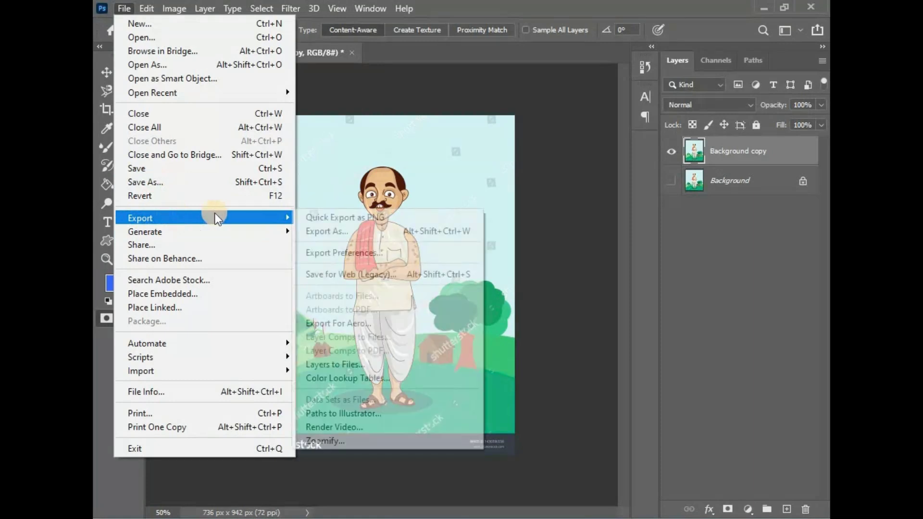
click(355, 216)
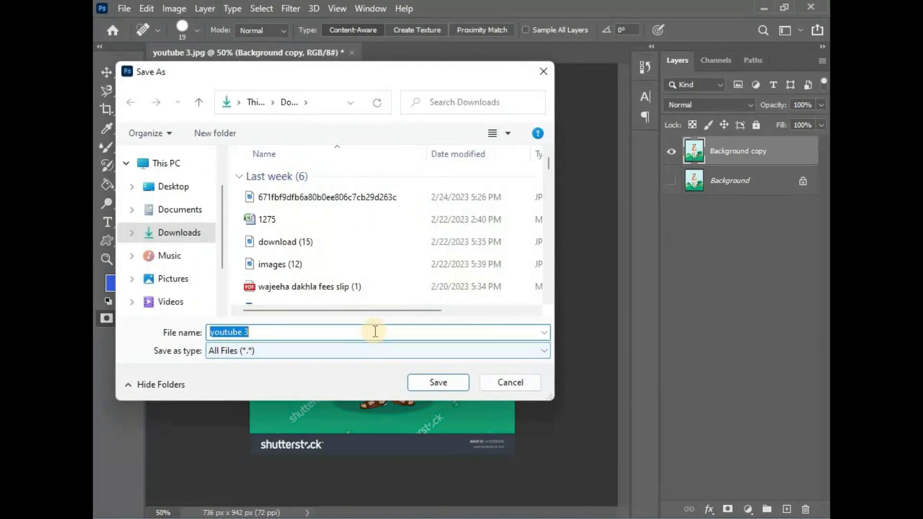
click(375, 331)
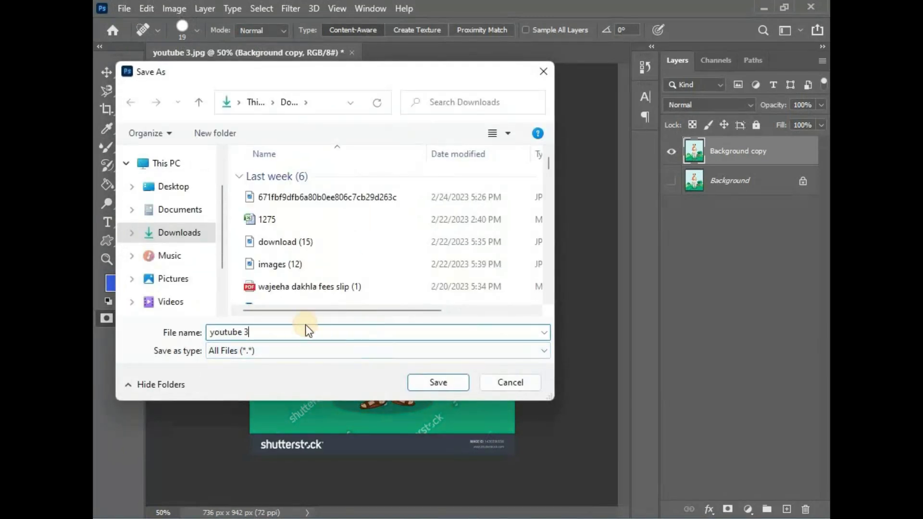
text(copy)
click(449, 383)
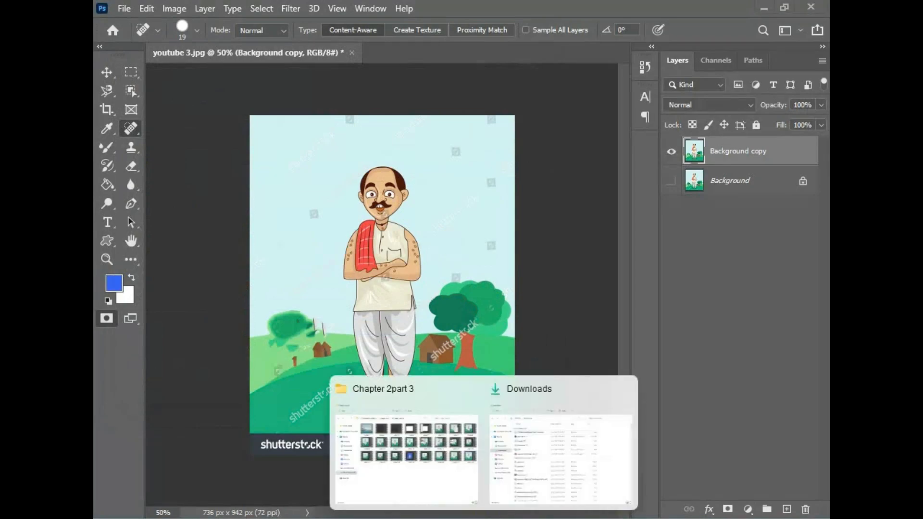
Step: Switch to the Downloads folder in File Explorer, view the exported youtube 3 copy image, and close the viewer
click(505, 470)
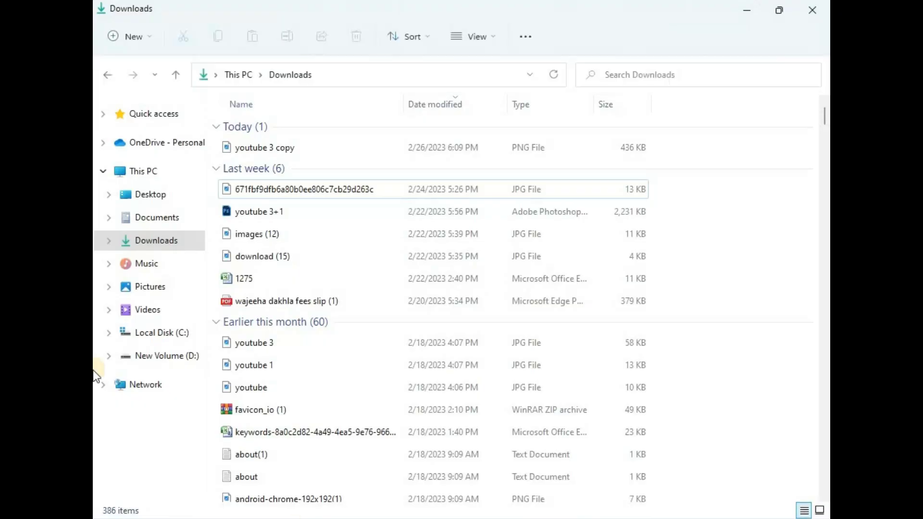
double_click(316, 146)
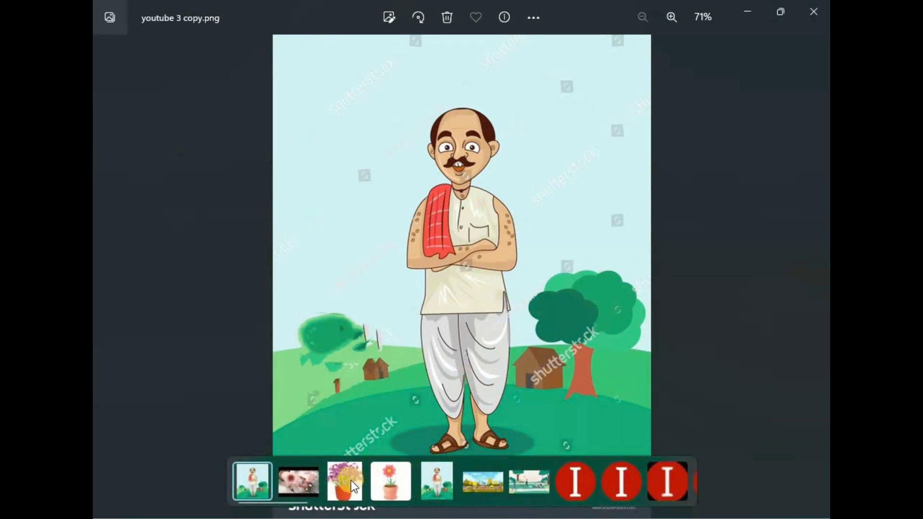
click(813, 12)
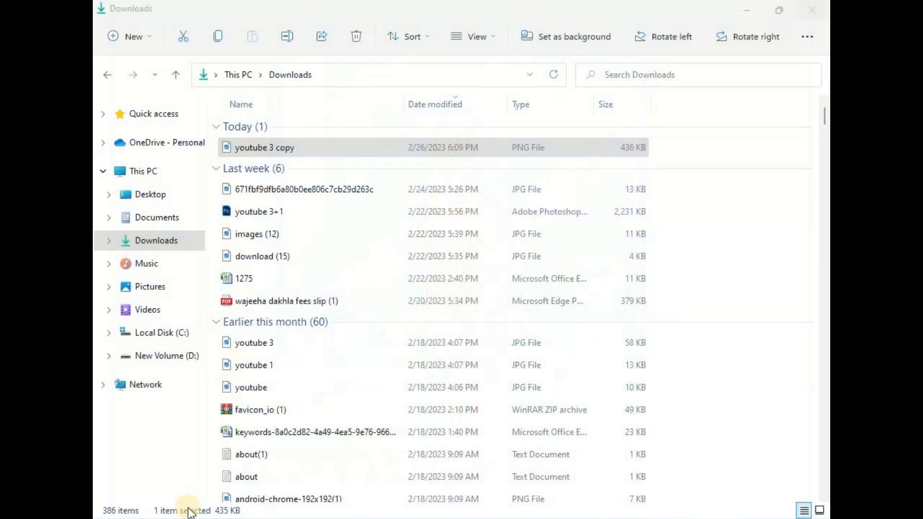